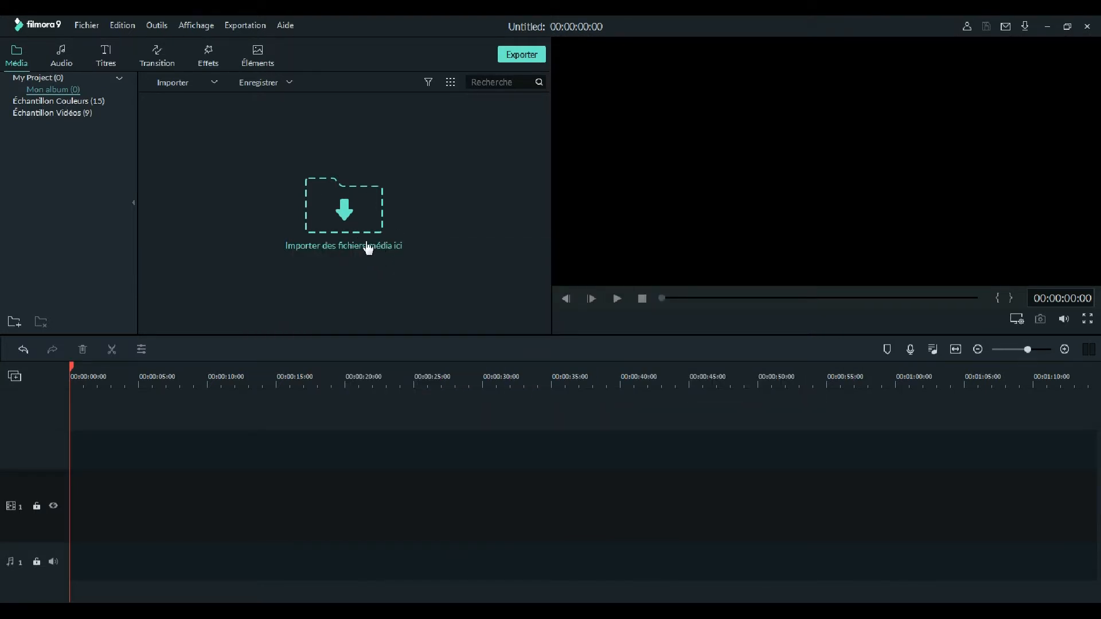
# Import the video jaguar drone 7 into the project's media and preview it in the player
pyautogui.click(356, 225)
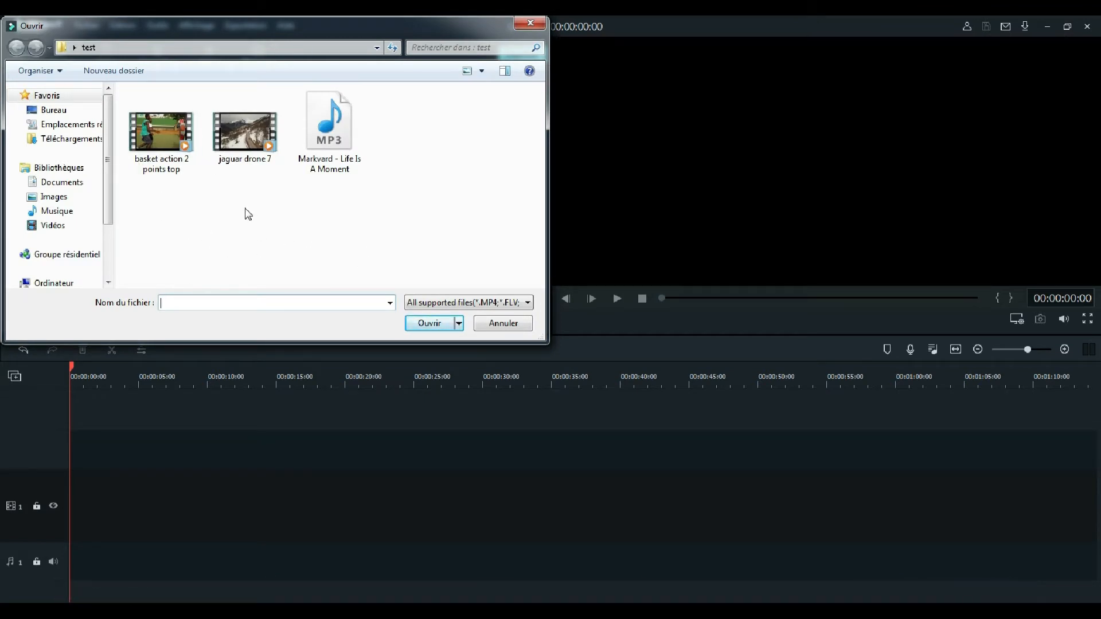
pyautogui.click(243, 153)
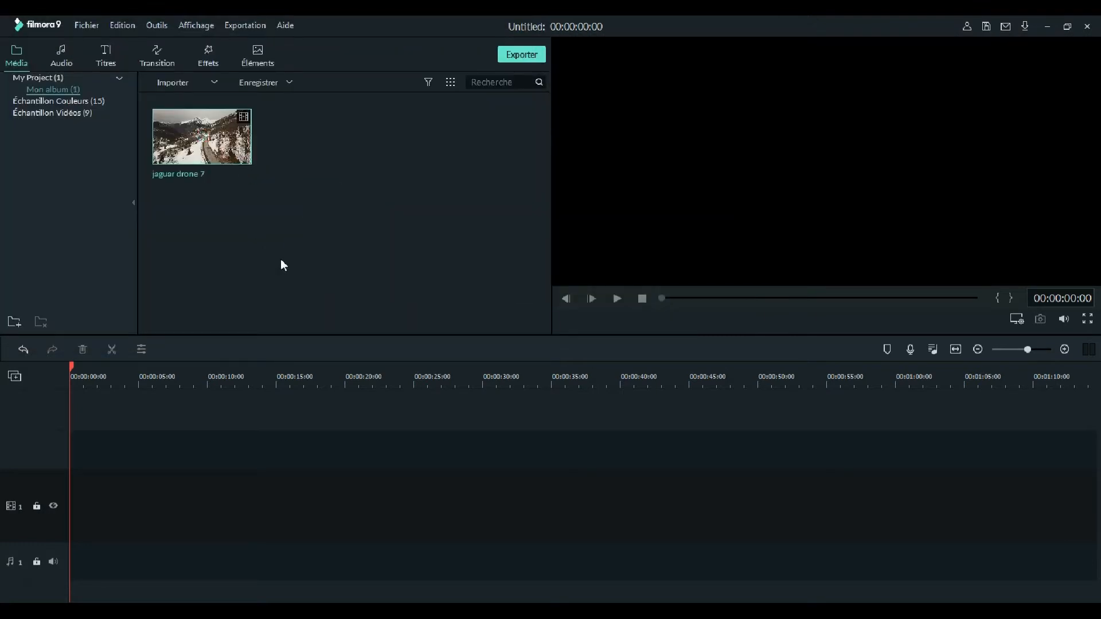
pyautogui.rightClick(237, 156)
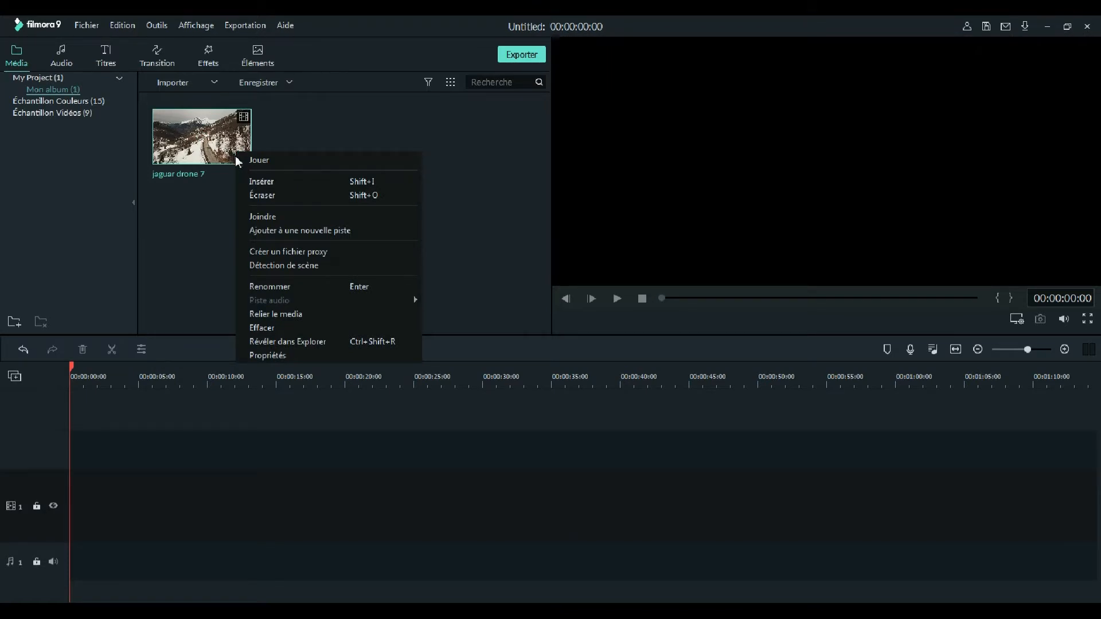
pyautogui.click(265, 161)
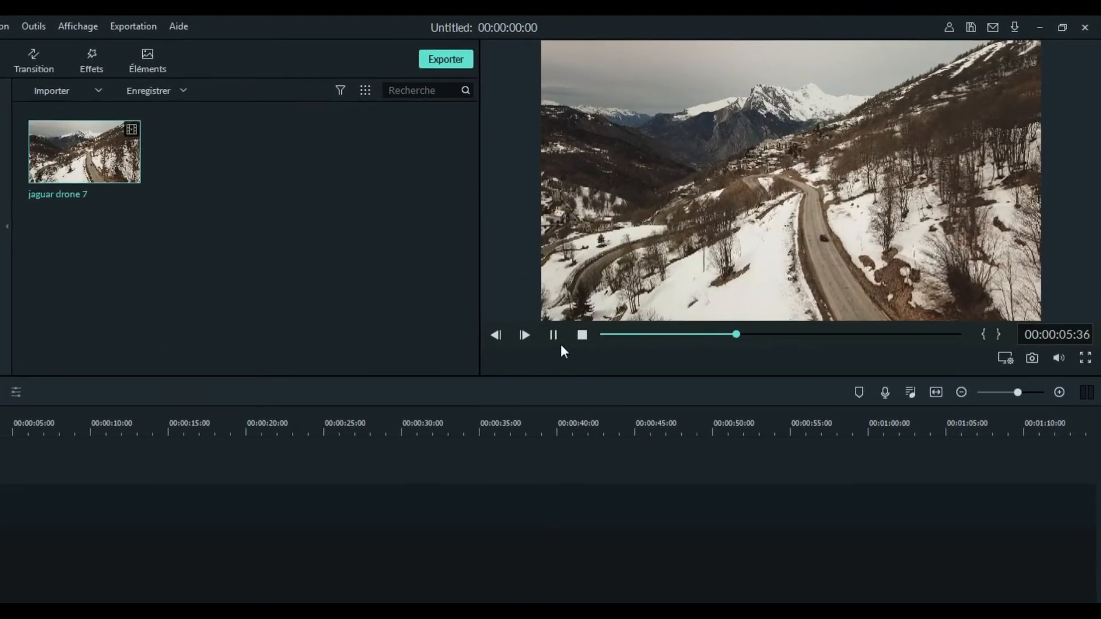
pyautogui.click(553, 335)
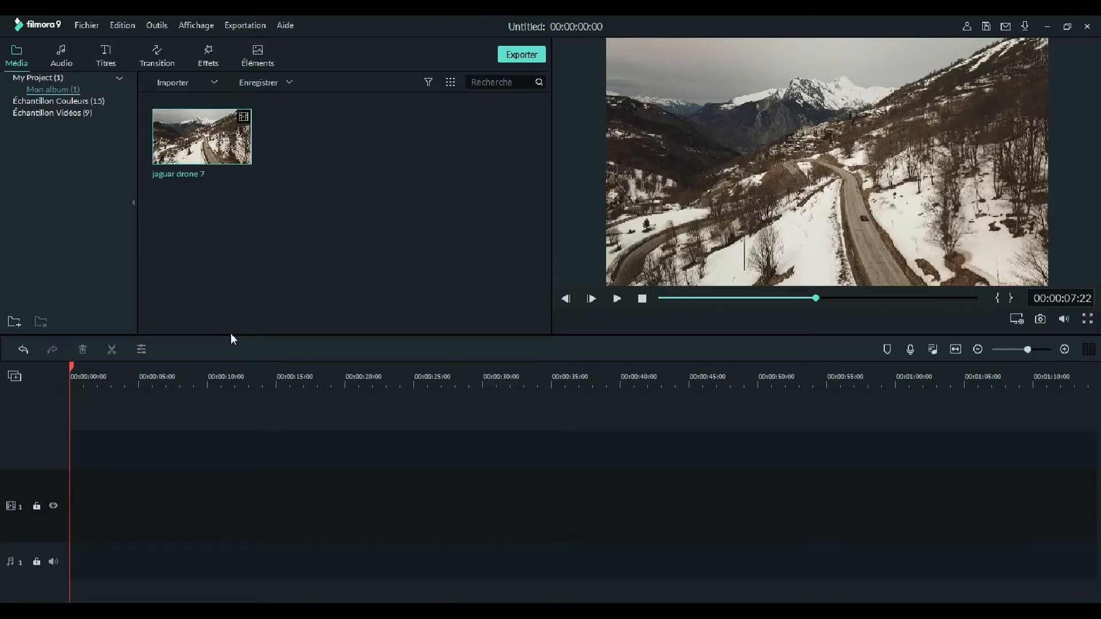
# Place the jaguar drone 7 clip at the very start of video track 1
pyautogui.click(227, 145)
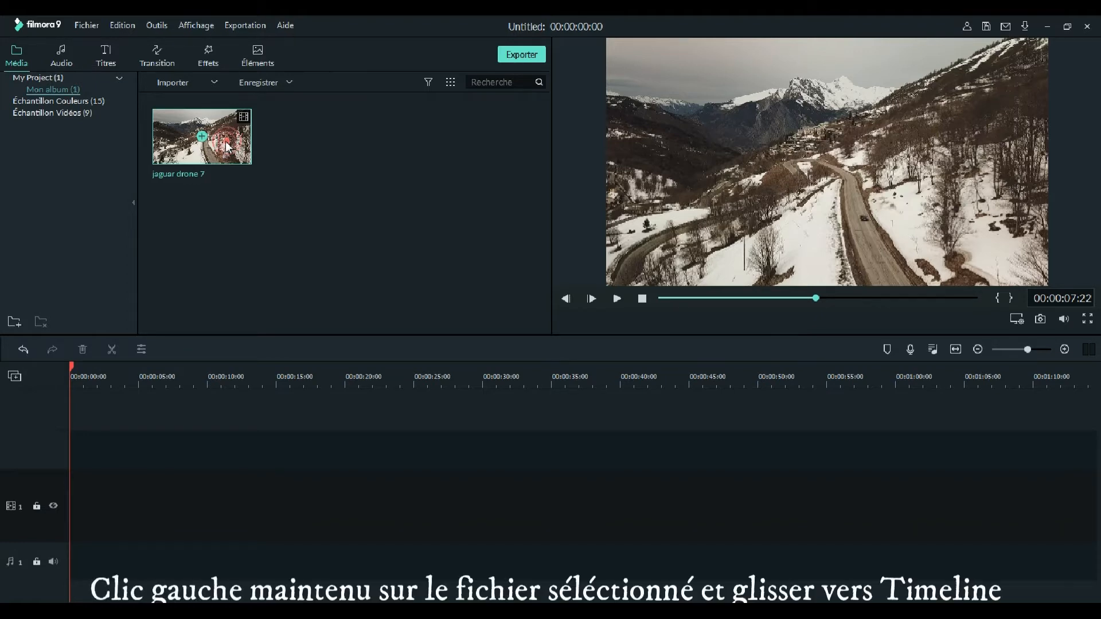
pyautogui.moveTo(227, 147); pyautogui.dragTo(67, 505)
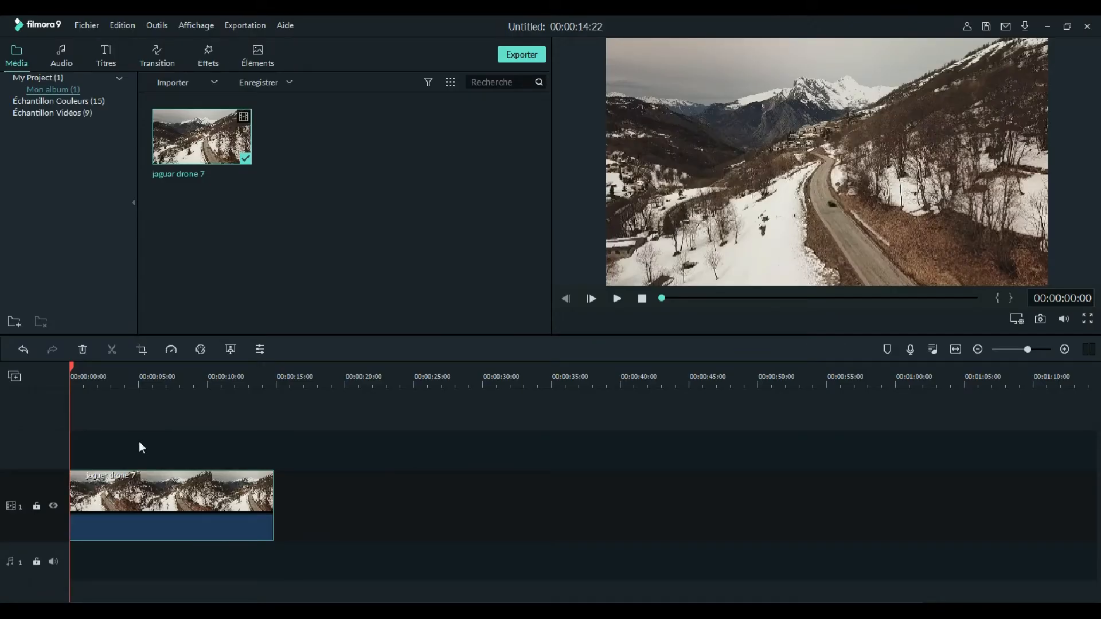
# Scrub through the drone clip on the timeline and split it at 00:00:12:02
pyautogui.click(98, 381)
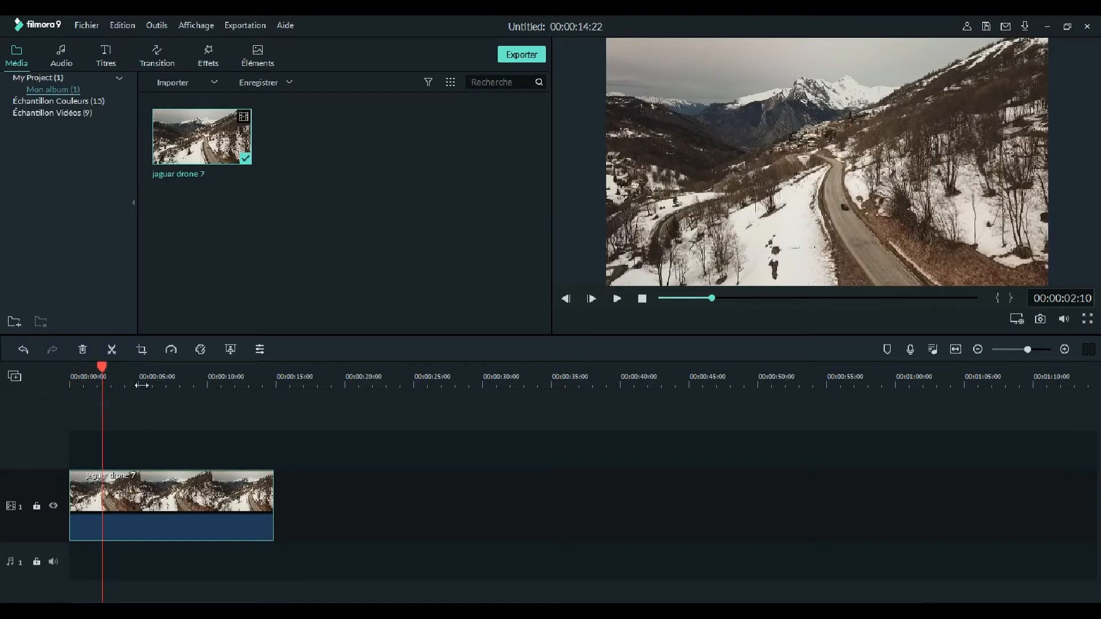
pyautogui.click(141, 381)
pyautogui.click(199, 383)
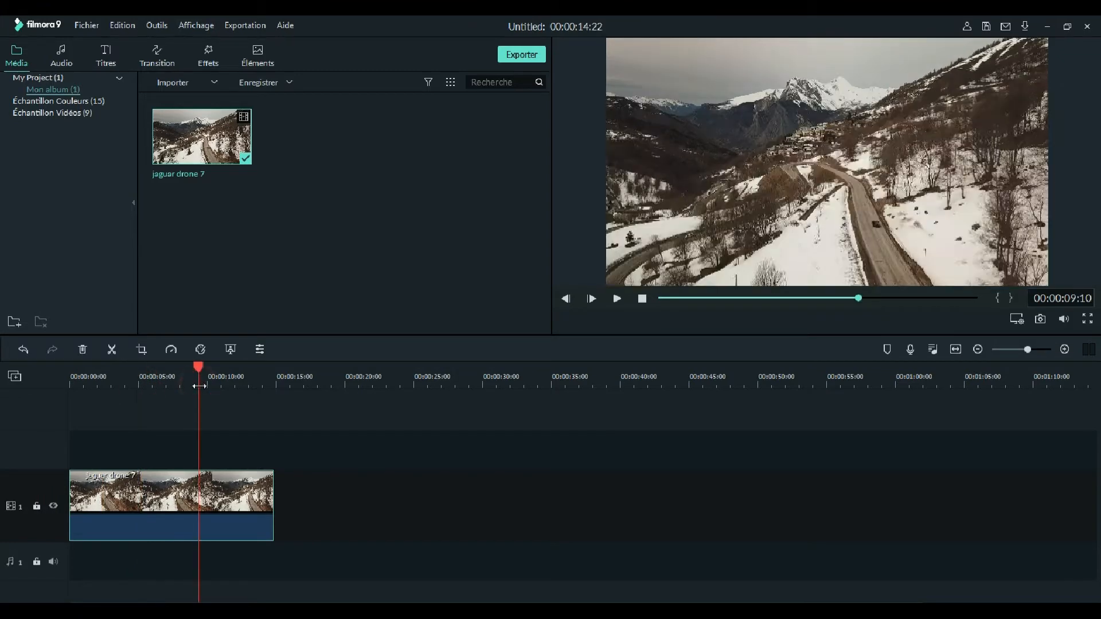
pyautogui.click(239, 383)
pyautogui.click(202, 383)
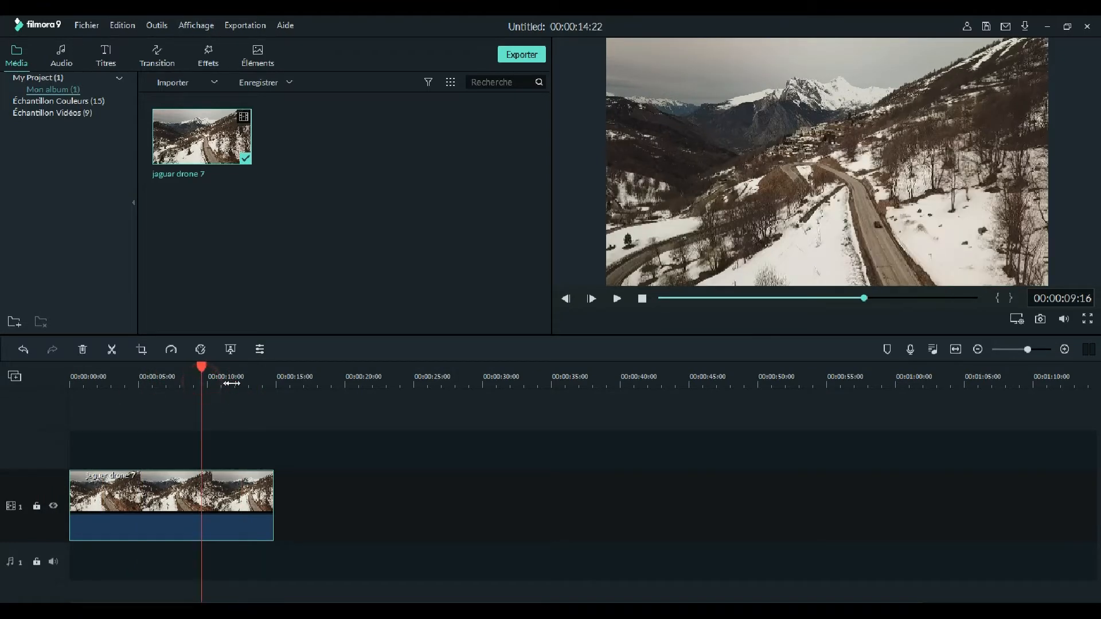
pyautogui.click(235, 383)
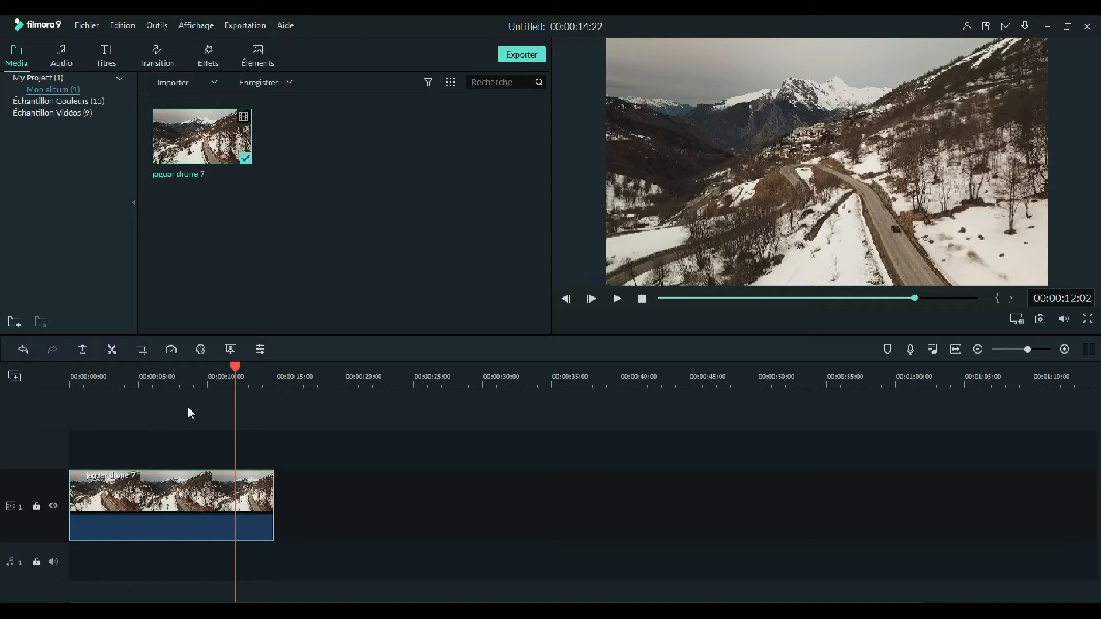
pyautogui.click(112, 352)
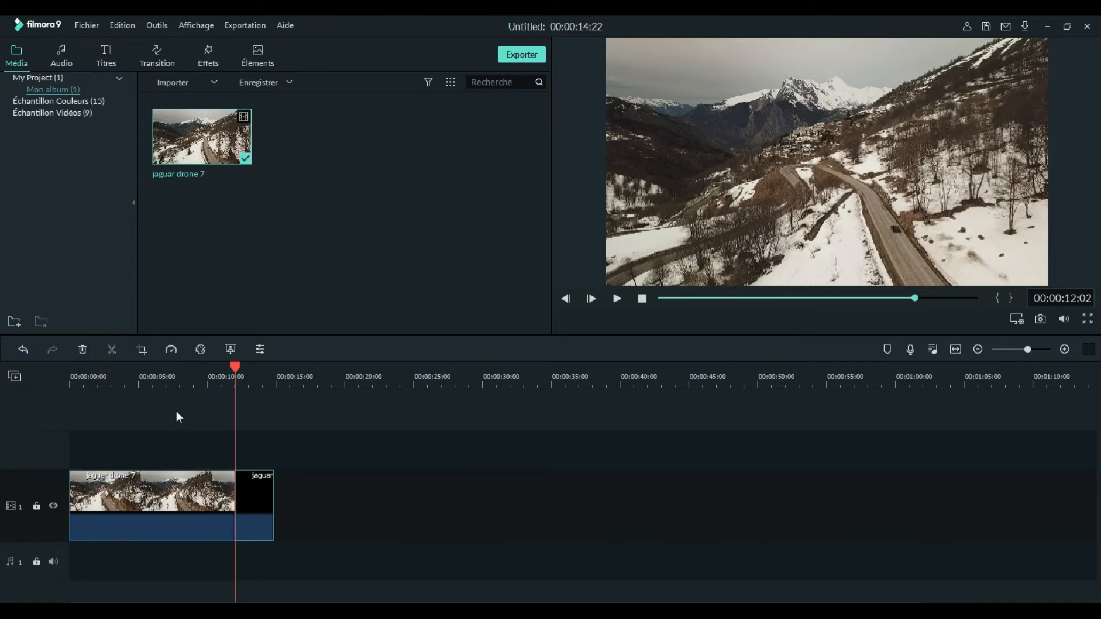
# Delete the short second part of the split drone clip from video track 1
pyautogui.click(181, 379)
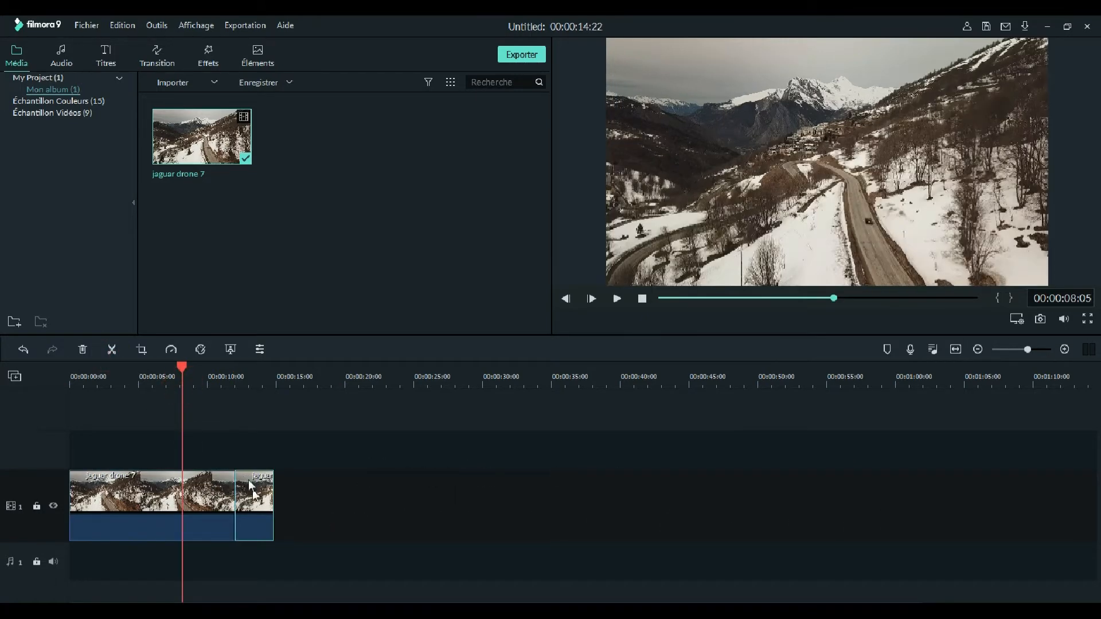
pyautogui.click(211, 498)
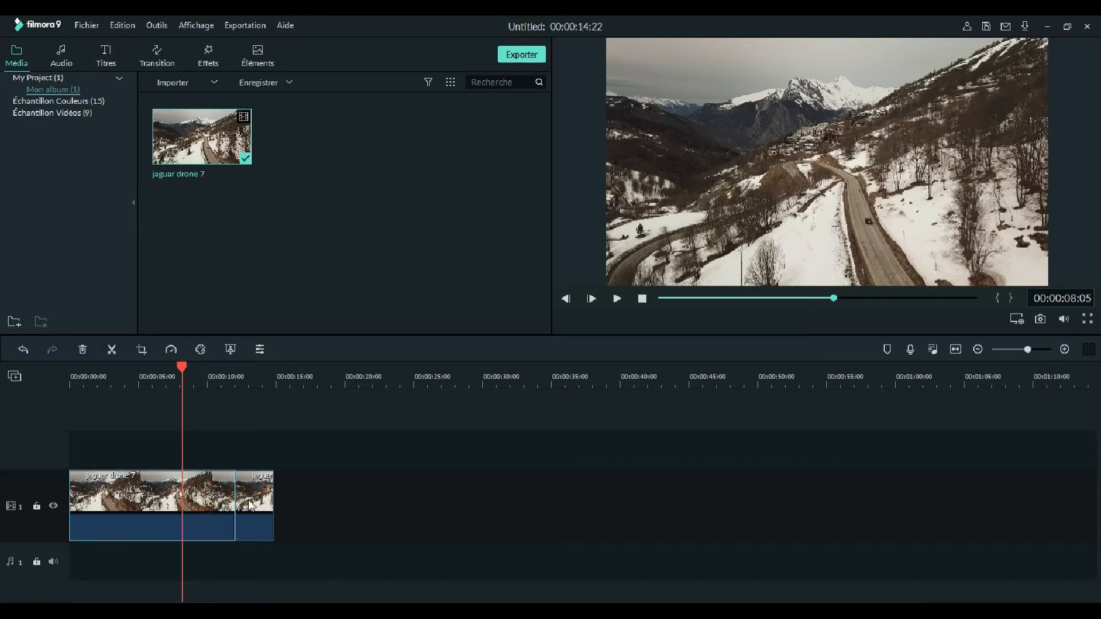
pyautogui.click(251, 498)
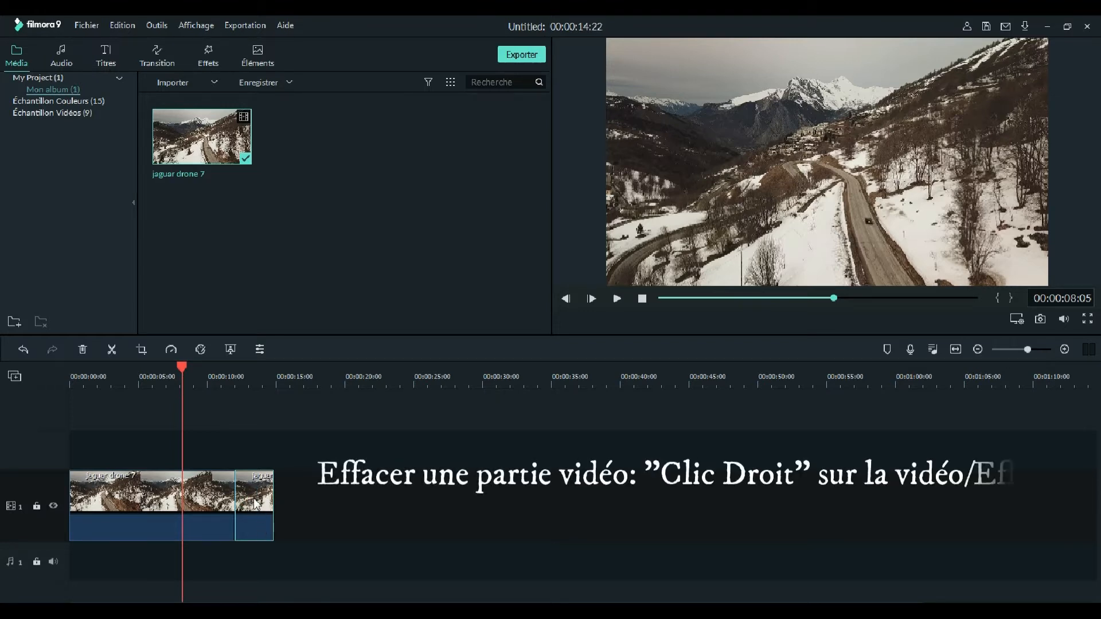
pyautogui.rightClick(255, 504)
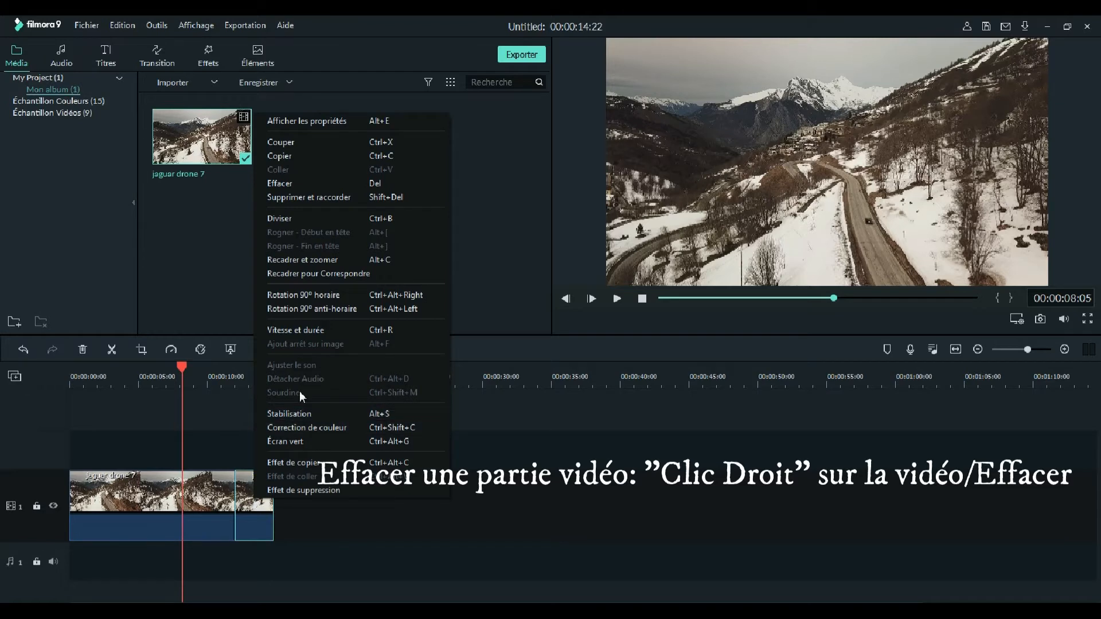
pyautogui.click(303, 189)
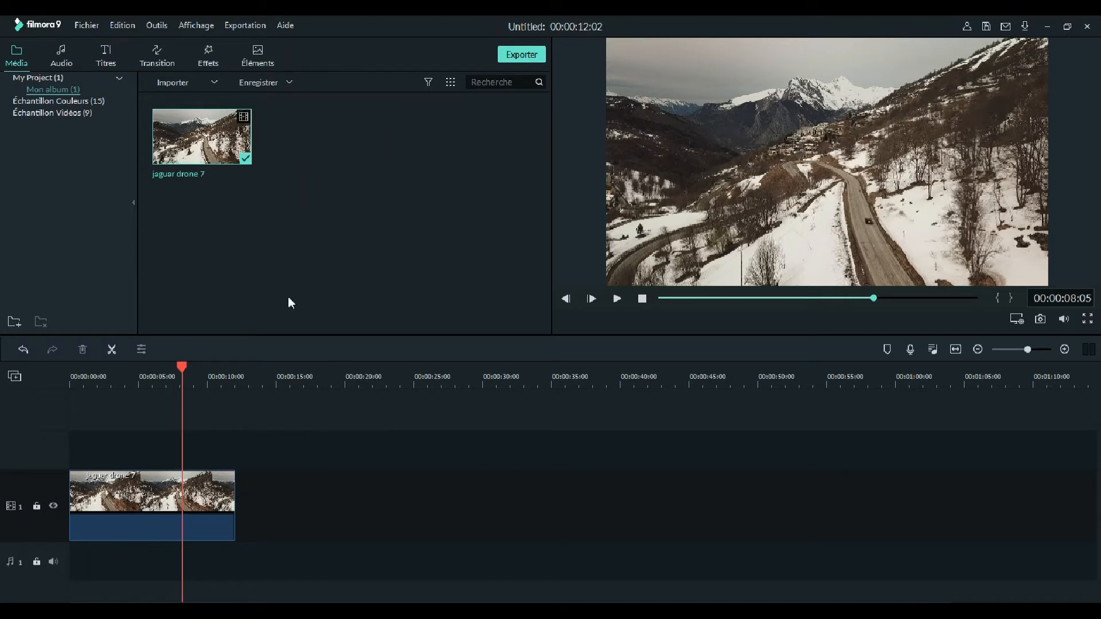
# Import the video basket action 2 points top and place it directly after the drone clip on video track 1
pyautogui.click(177, 85)
pyautogui.click(178, 97)
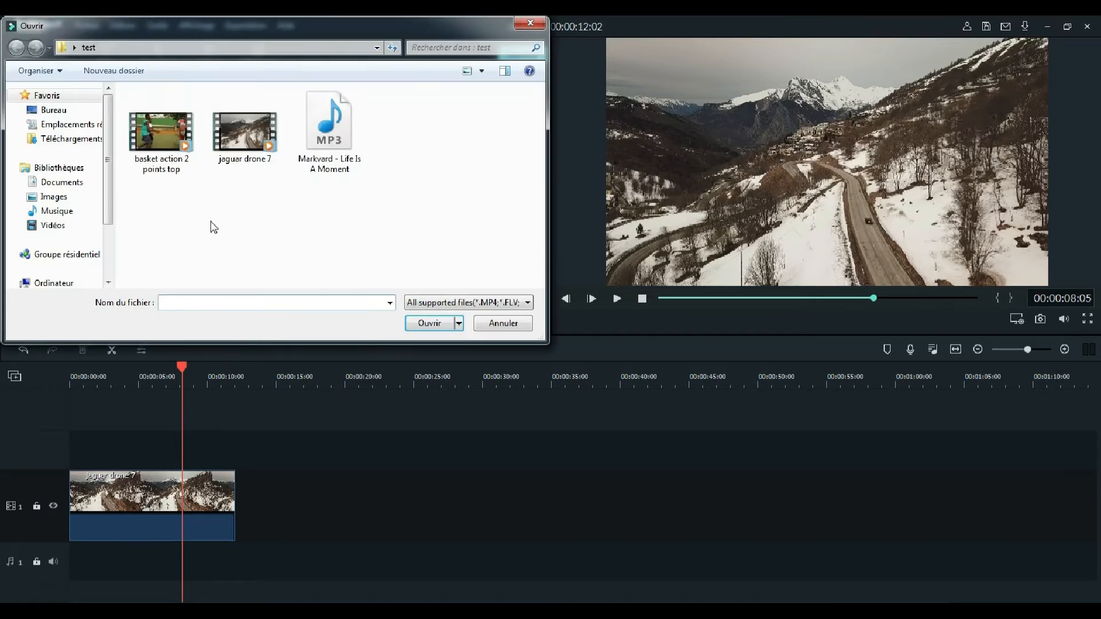
pyautogui.doubleClick(156, 148)
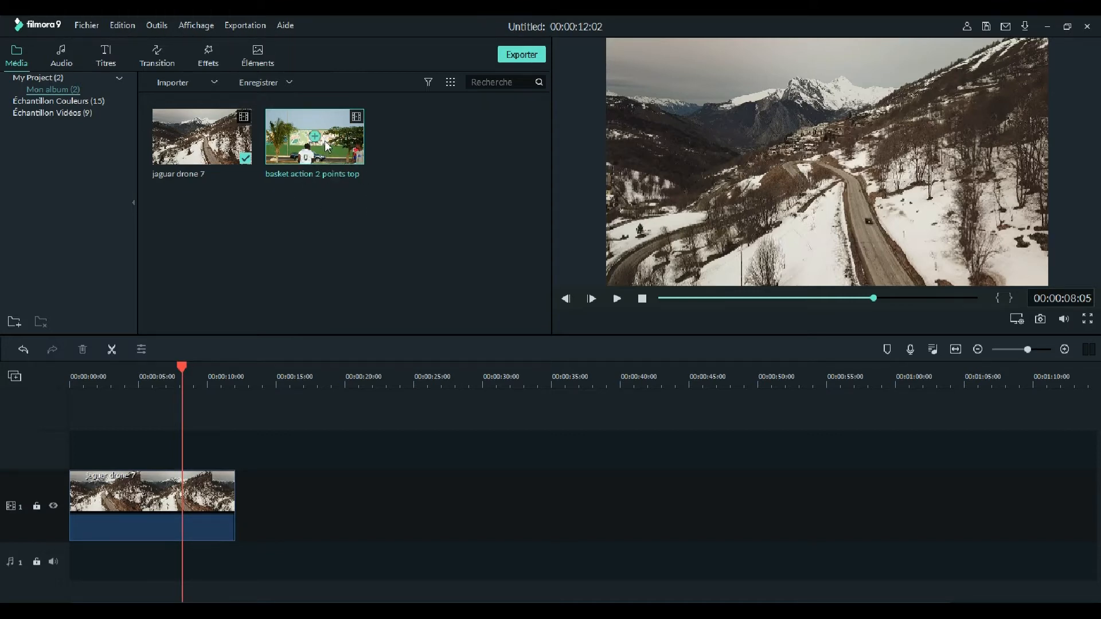
pyautogui.moveTo(327, 146); pyautogui.dragTo(238, 502)
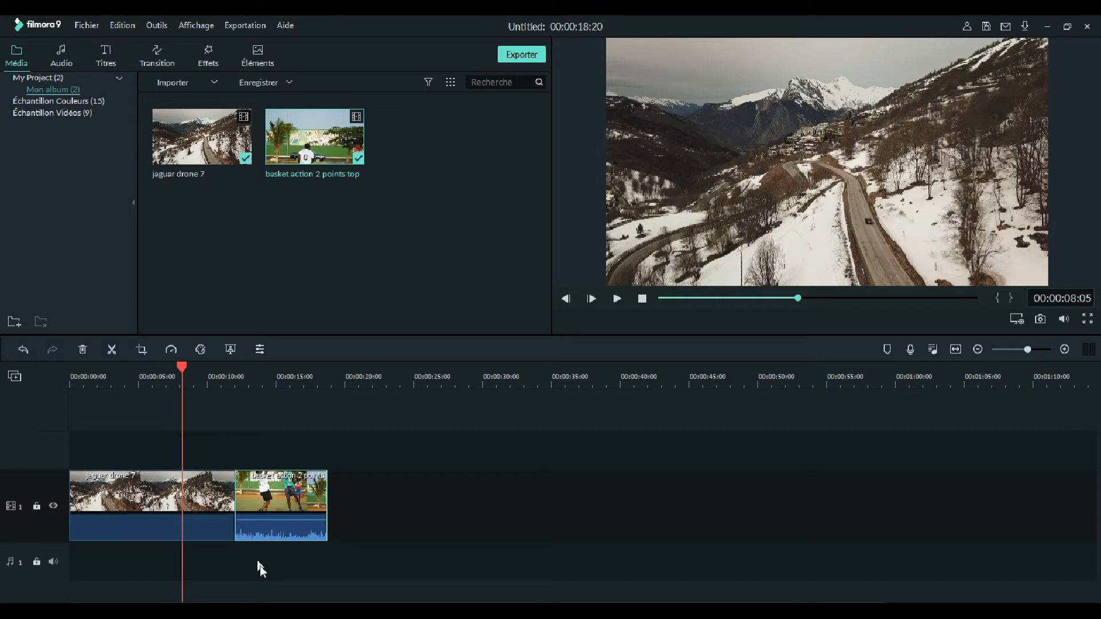
# Mute the audio of the basketball clip on video track 1
pyautogui.moveTo(259, 529)
pyautogui.click(157, 496)
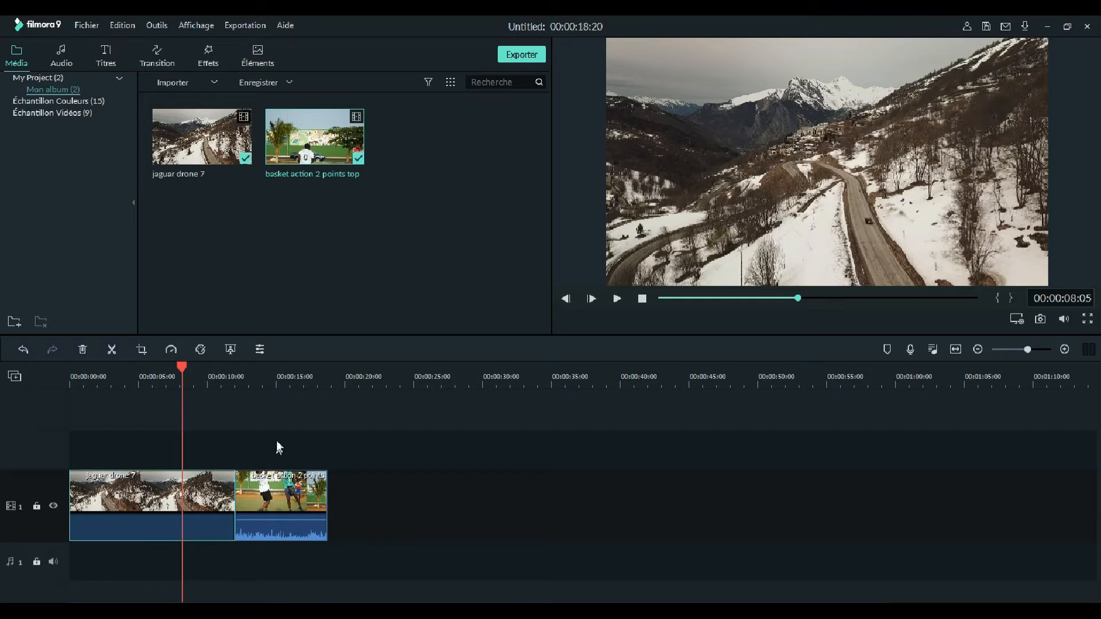
pyautogui.click(280, 386)
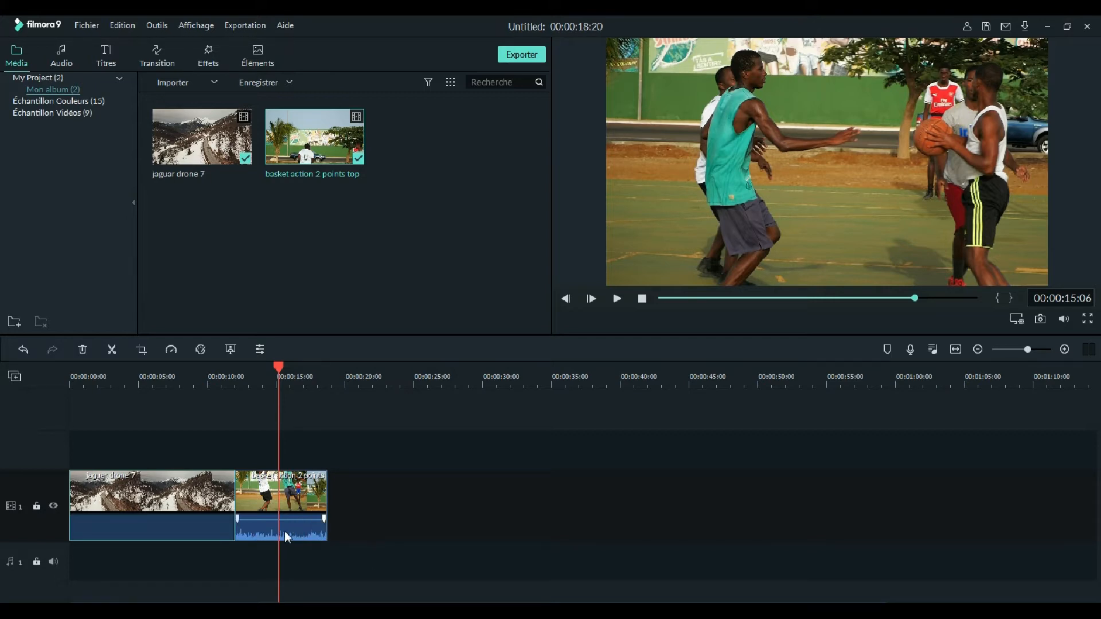
pyautogui.rightClick(303, 530)
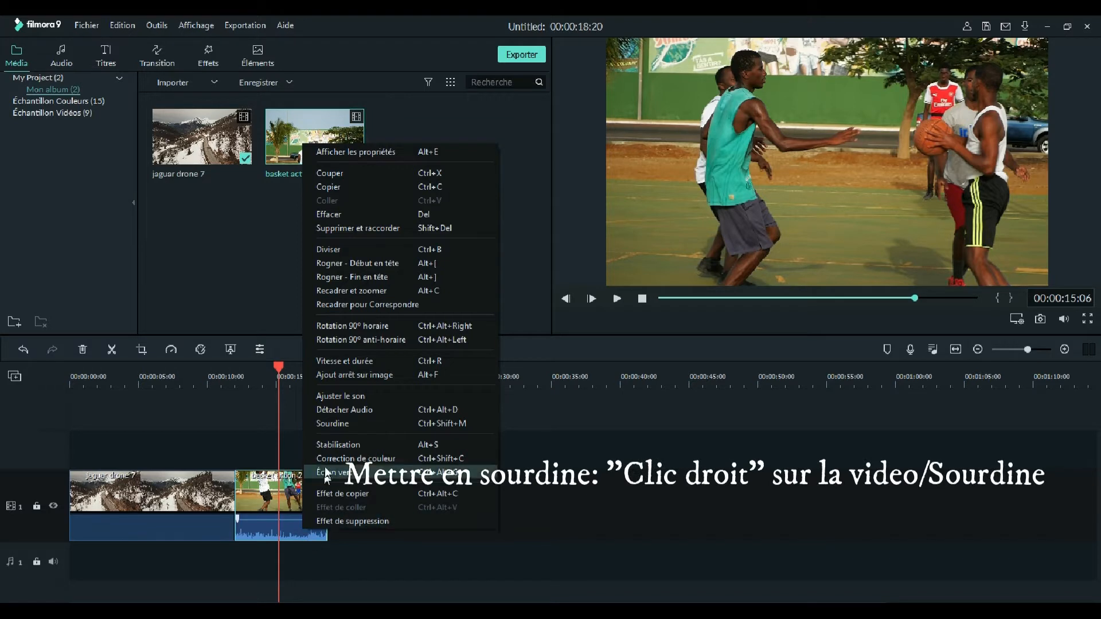
pyautogui.click(343, 424)
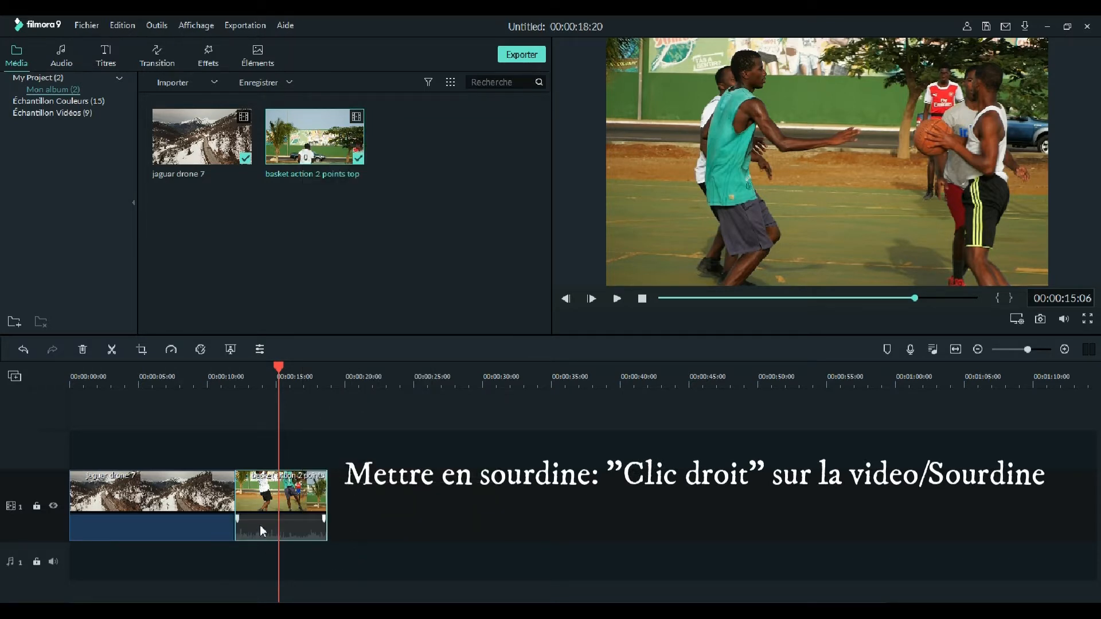
pyautogui.moveTo(253, 519); pyautogui.dragTo(256, 524)
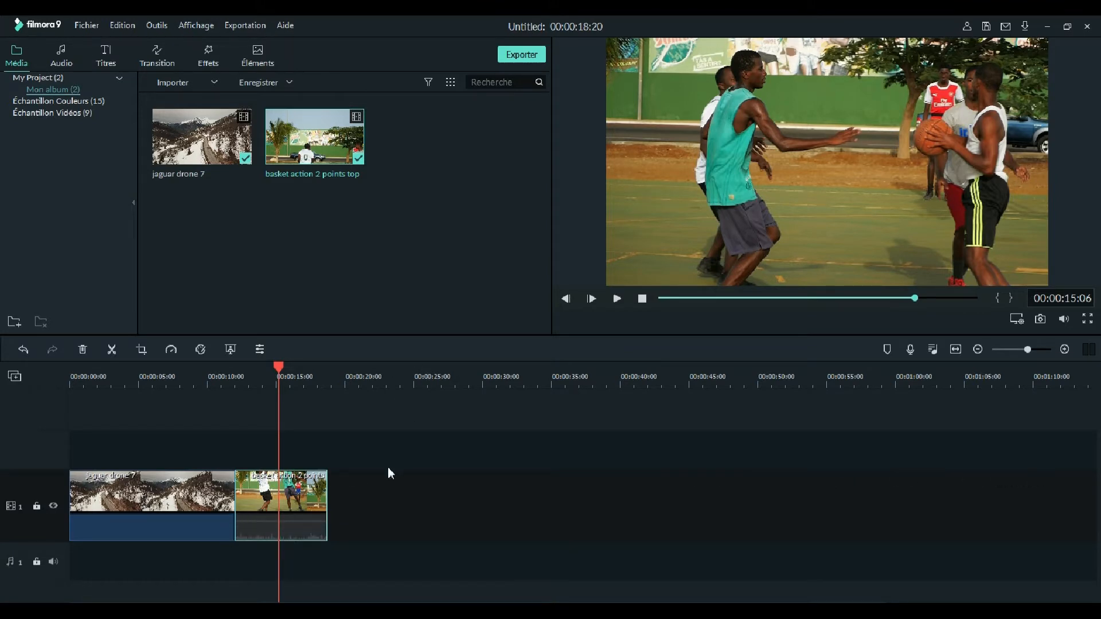
# Play the edit from 00:00:08:16 across the cut into the muted basketball clip, and pause at 00:00:14:08
pyautogui.click(200, 383)
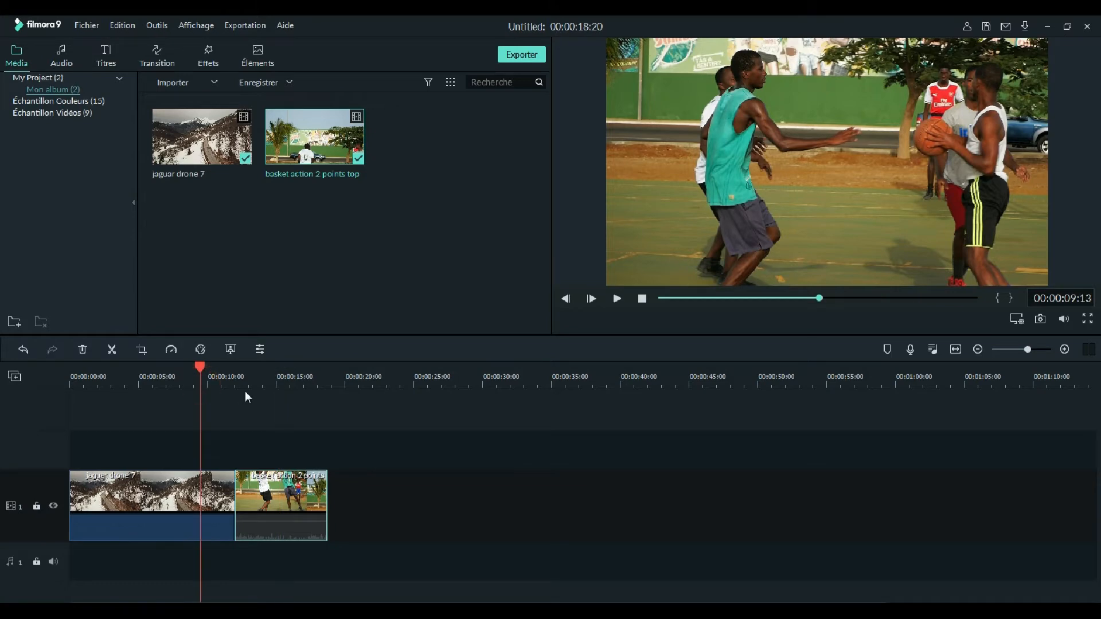
pyautogui.click(267, 386)
pyautogui.click(189, 385)
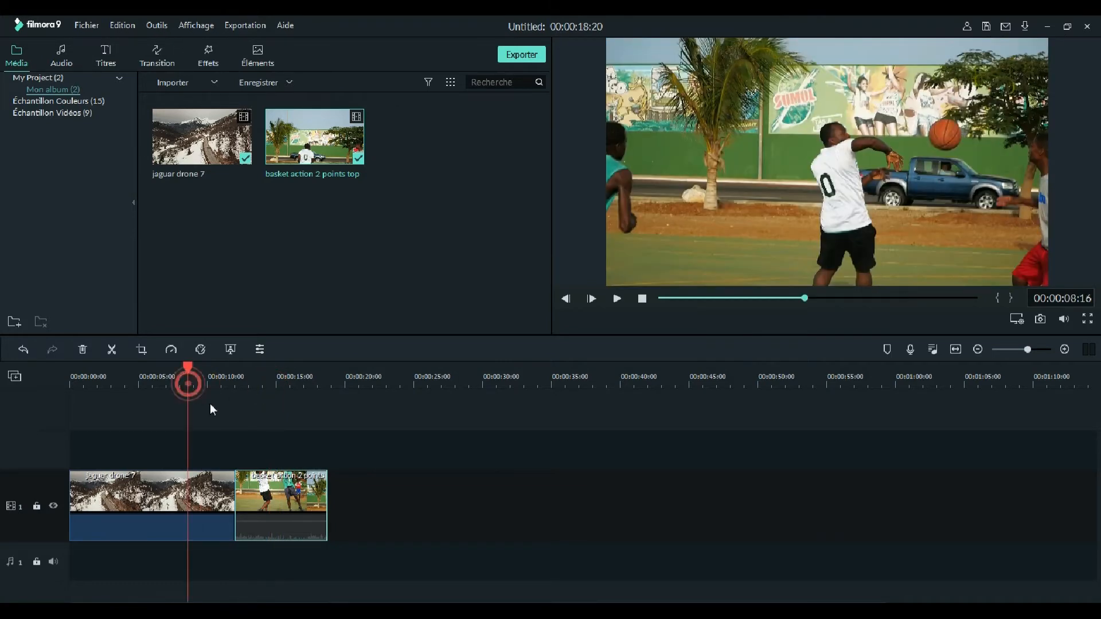
pyautogui.click(616, 303)
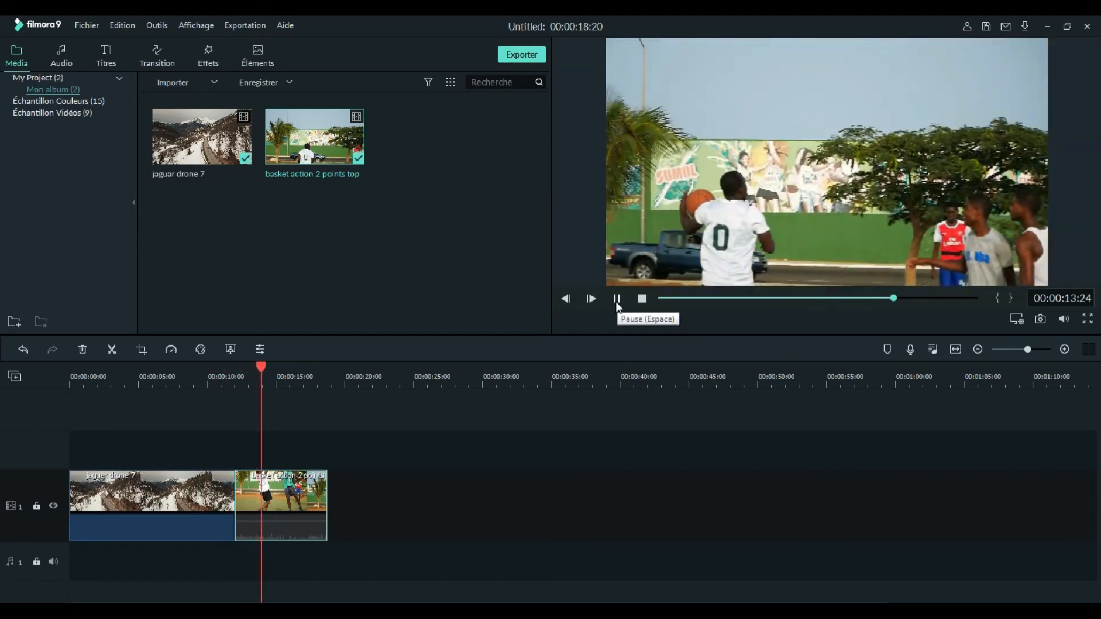
pyautogui.click(616, 301)
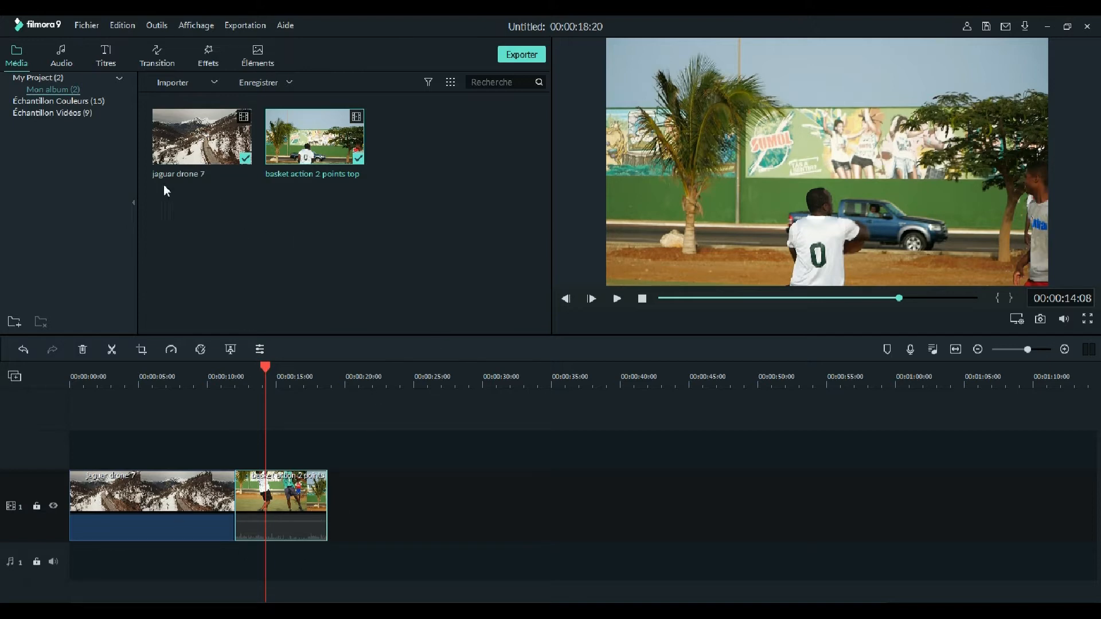
# Import the MP3 Markvard - Life Is A Moment and place it at the start of audio track 1
pyautogui.click(176, 85)
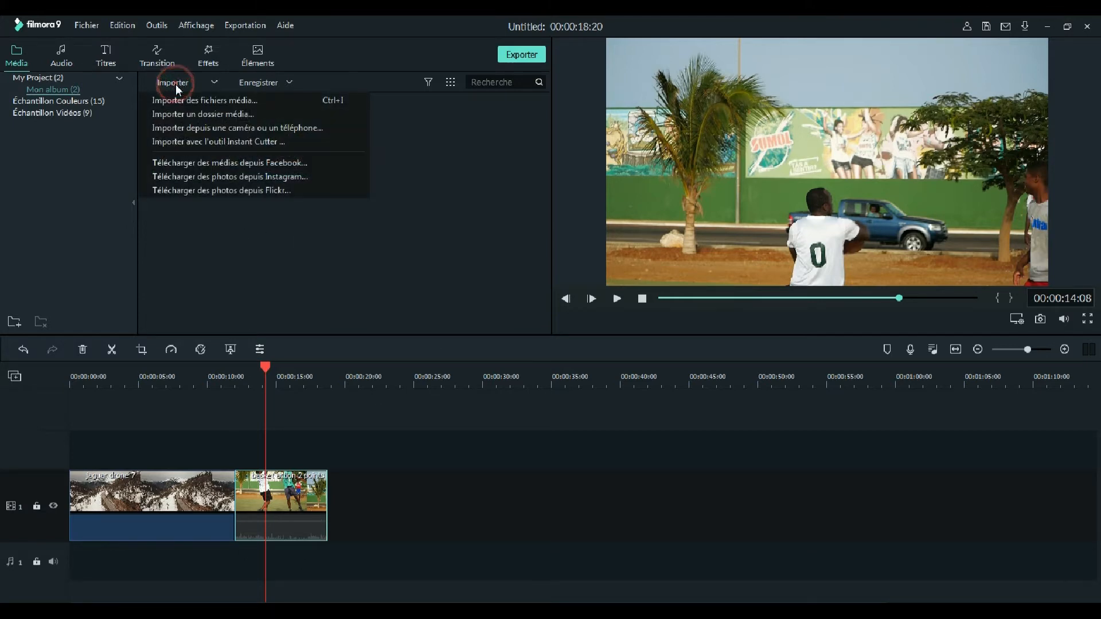
pyautogui.click(176, 100)
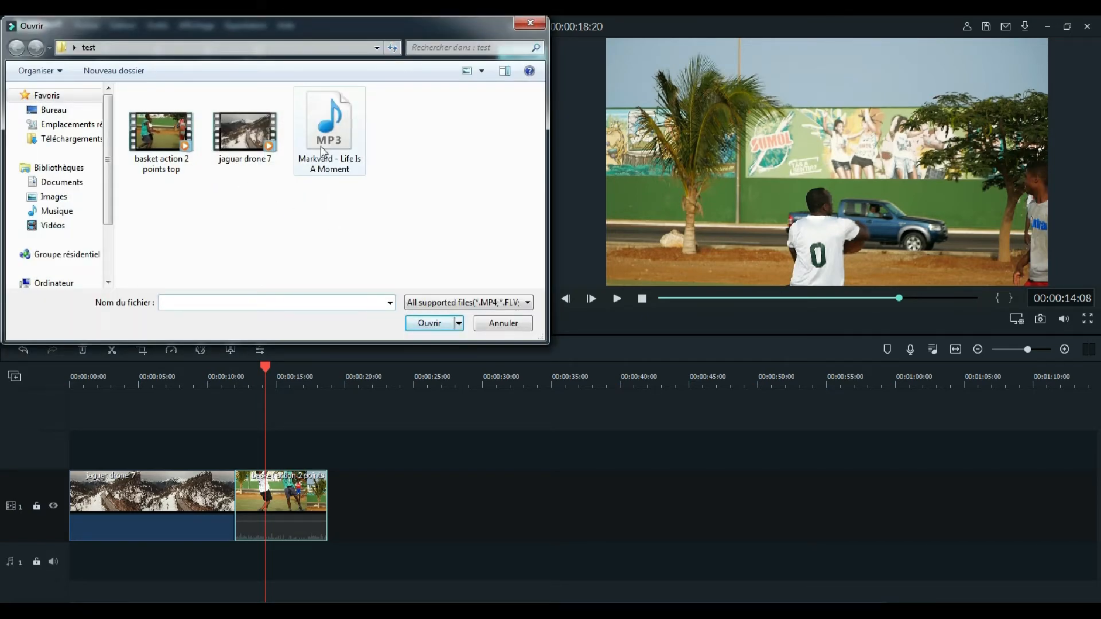
pyautogui.doubleClick(323, 149)
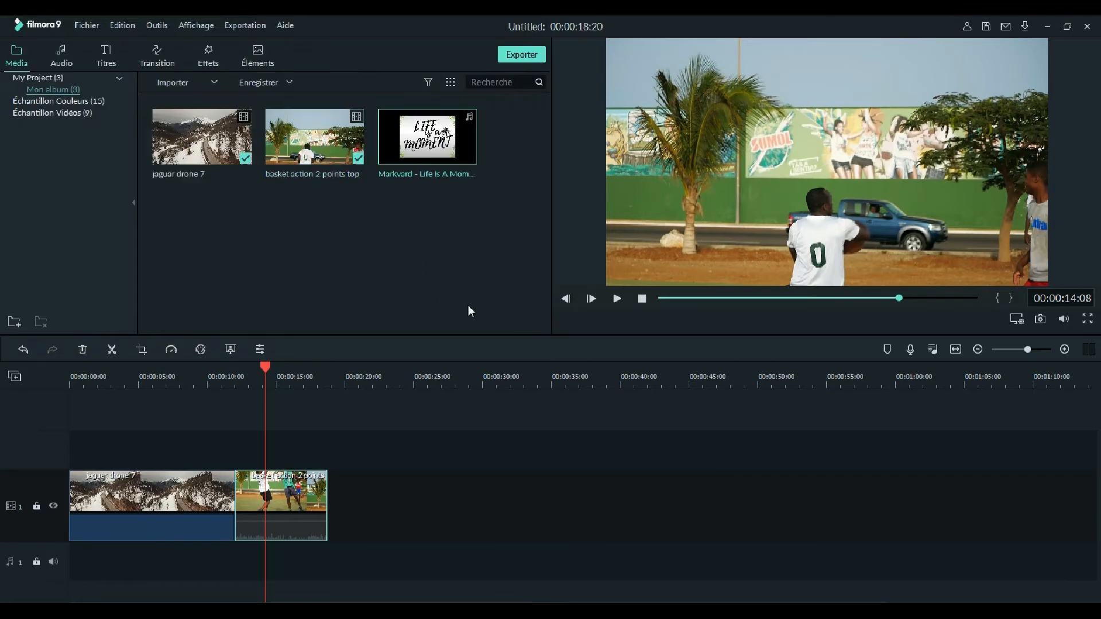
pyautogui.moveTo(459, 150); pyautogui.dragTo(147, 579)
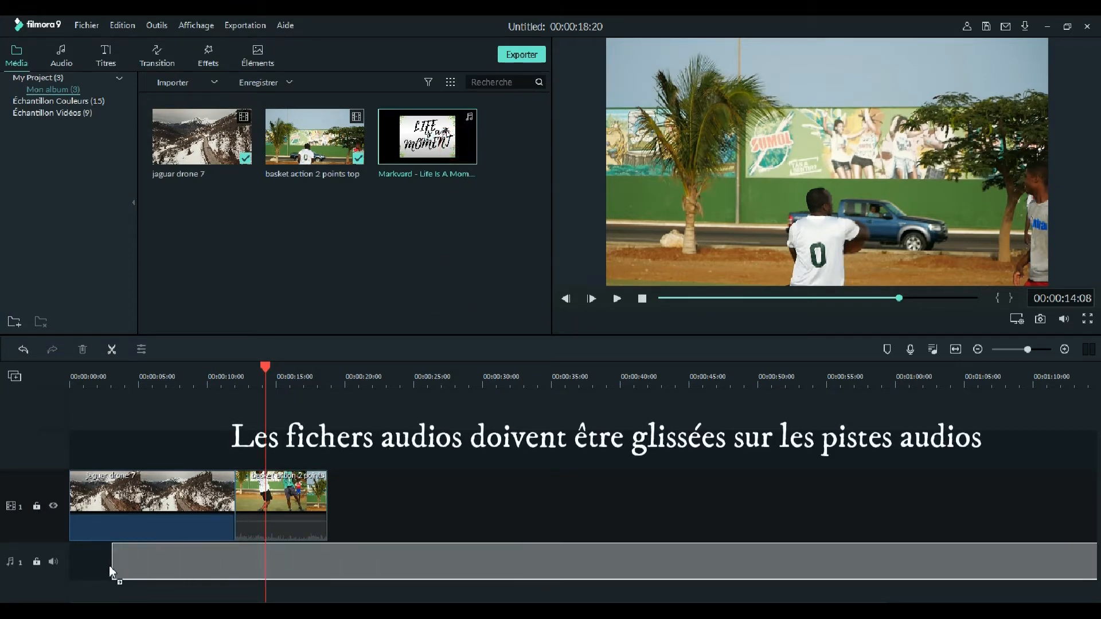
pyautogui.moveTo(77, 565); pyautogui.dragTo(70, 565)
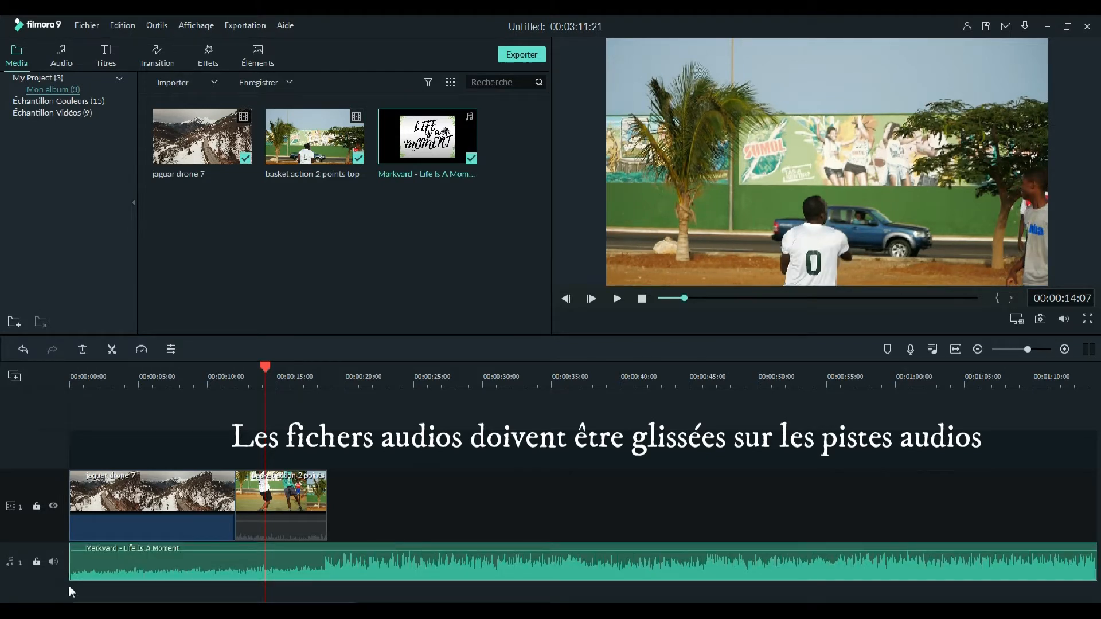
# Play the edit with its background music from 00:00:01:12 and pause at 00:00:05:19
pyautogui.click(89, 370)
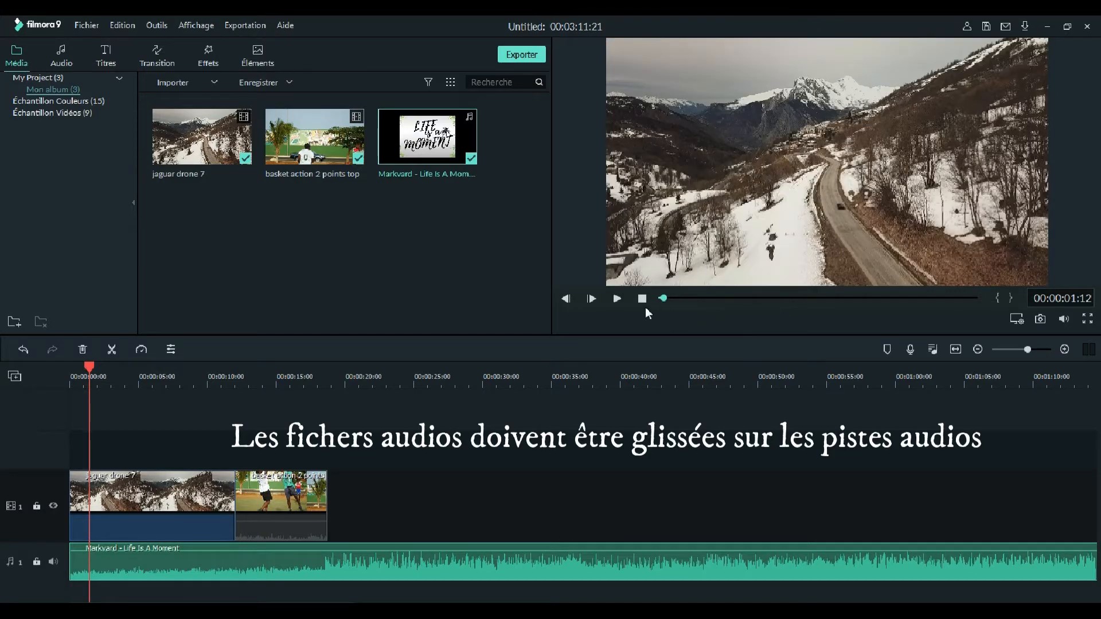
pyautogui.click(617, 299)
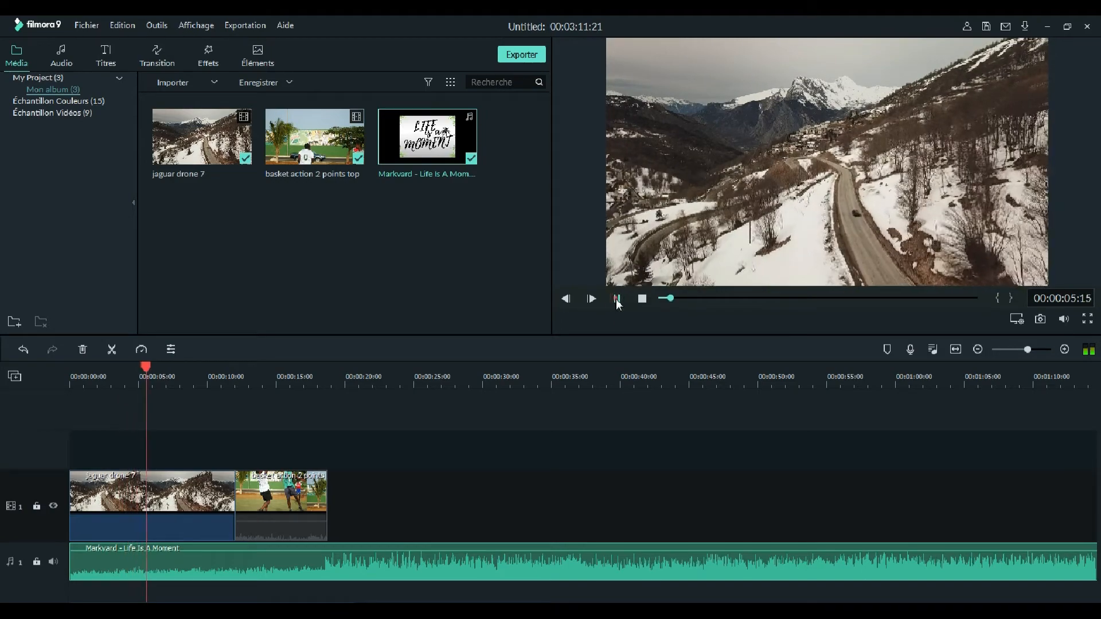
pyautogui.click(617, 299)
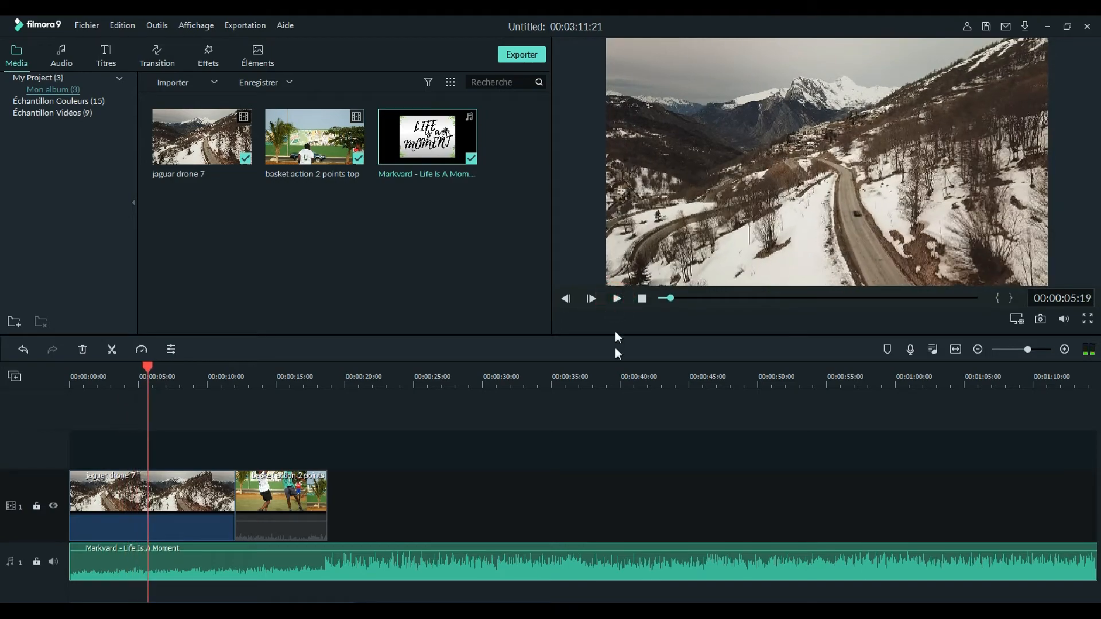
# Cut the music clip on audio track 1 at 00:00:30:16, removing the part after it, and lower the remaining clip's volume
pyautogui.click(490, 384)
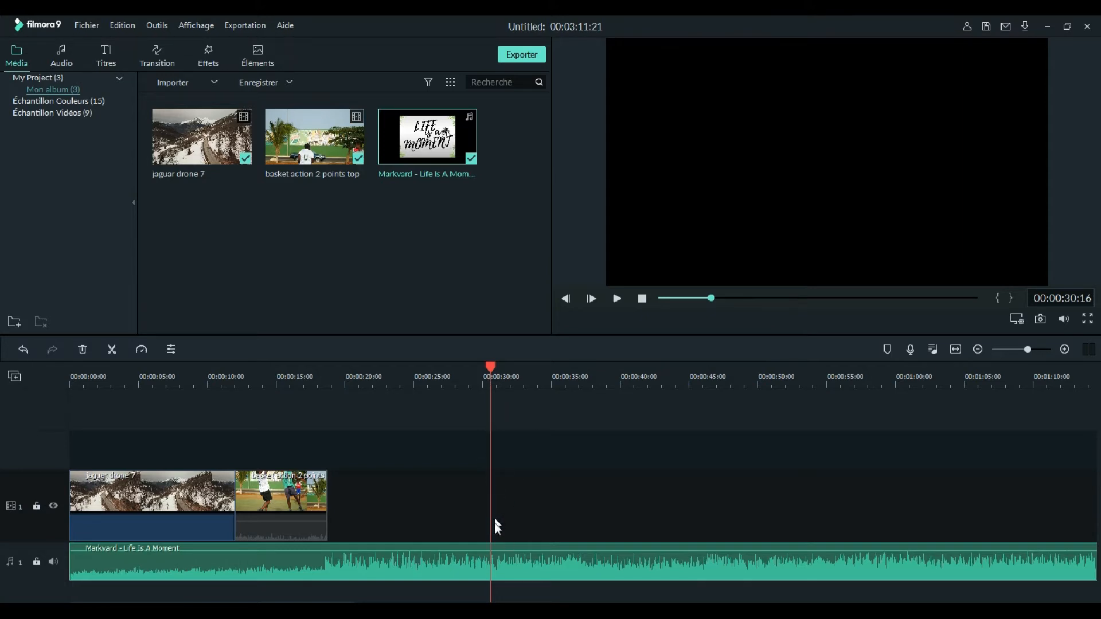
pyautogui.click(112, 350)
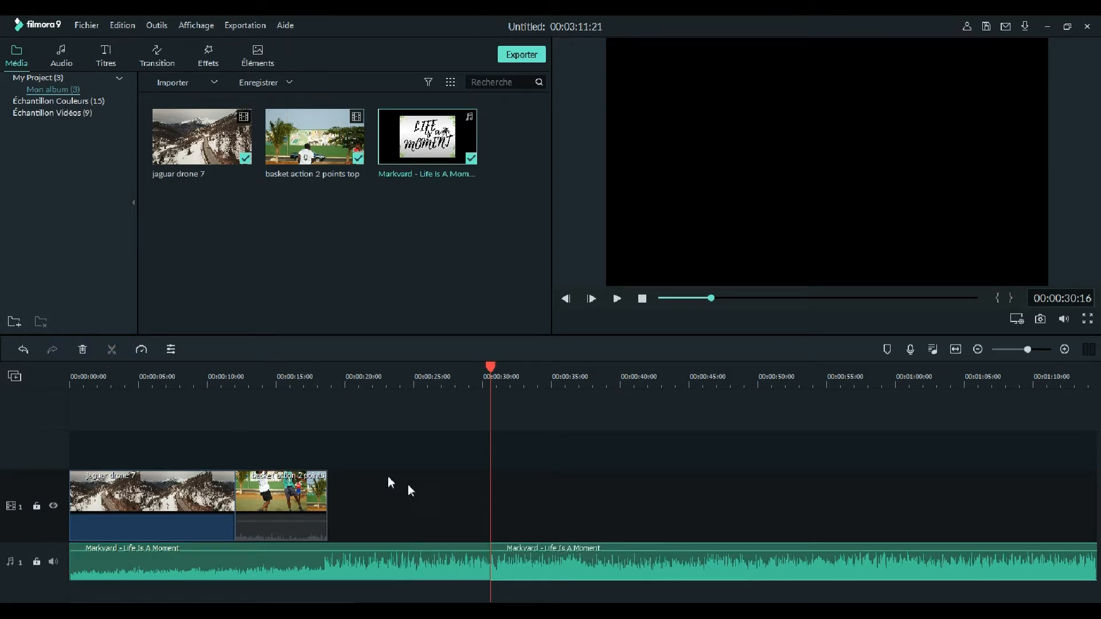
pyautogui.click(524, 386)
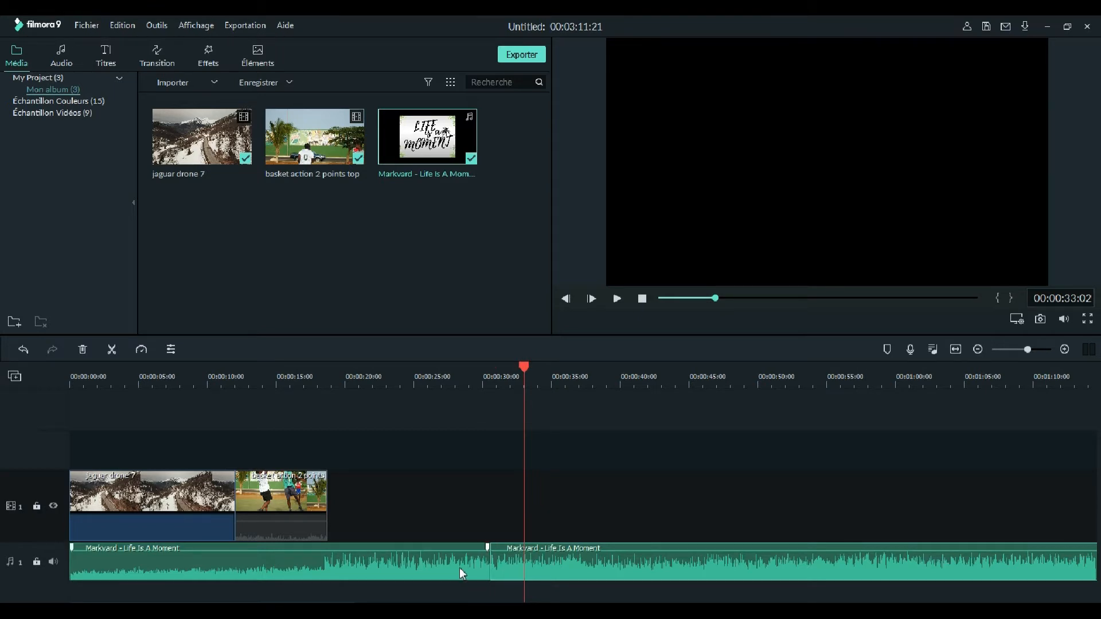
pyautogui.rightClick(578, 569)
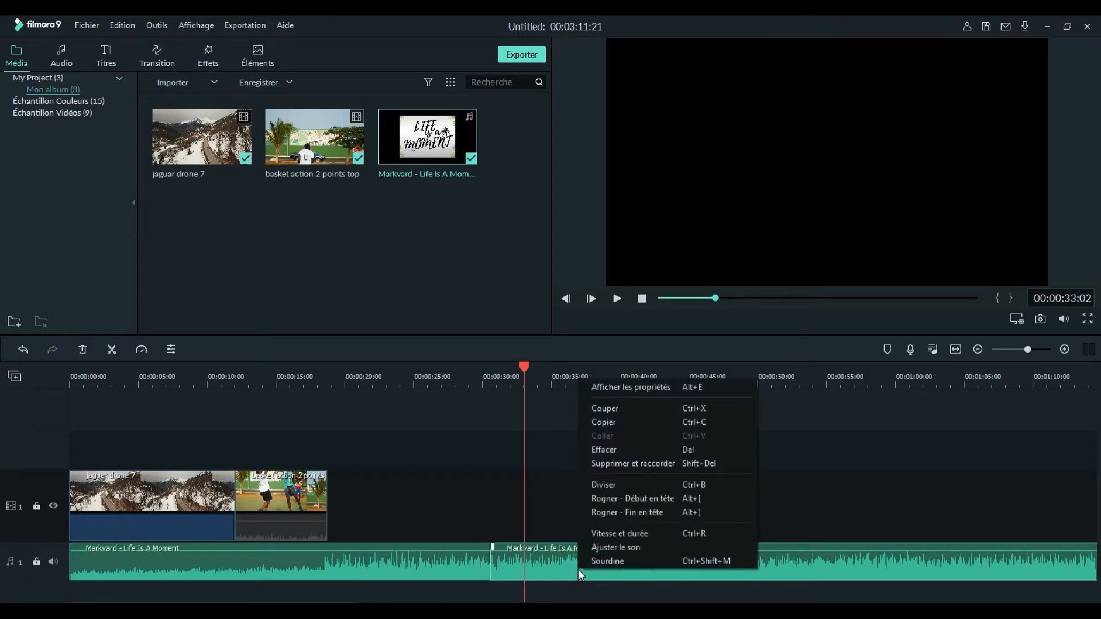
pyautogui.click(638, 452)
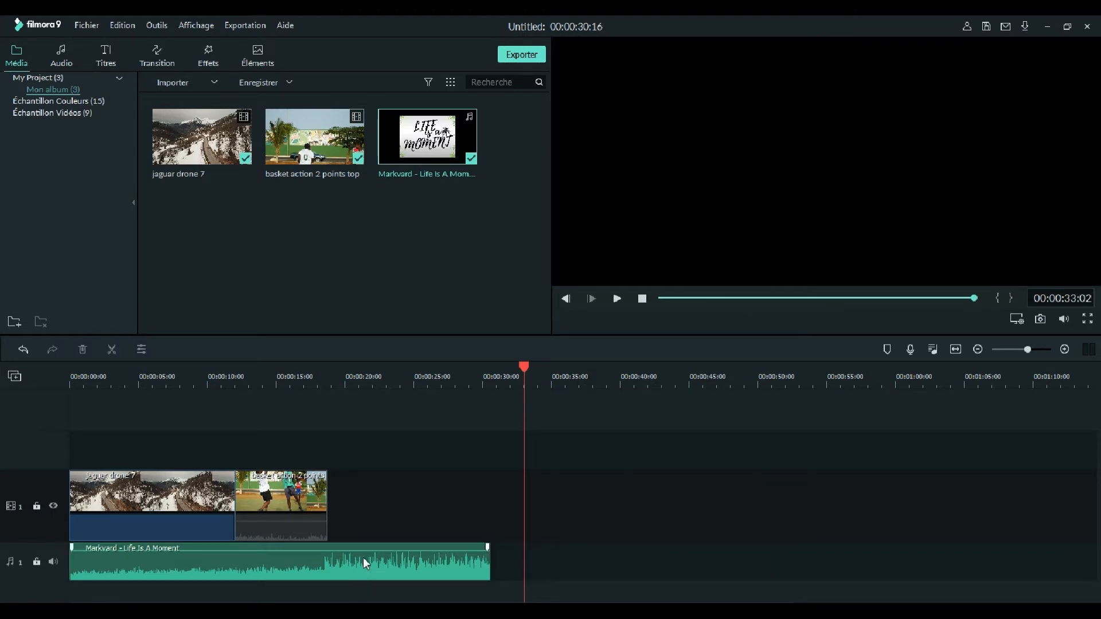
pyautogui.moveTo(364, 559); pyautogui.dragTo(360, 554)
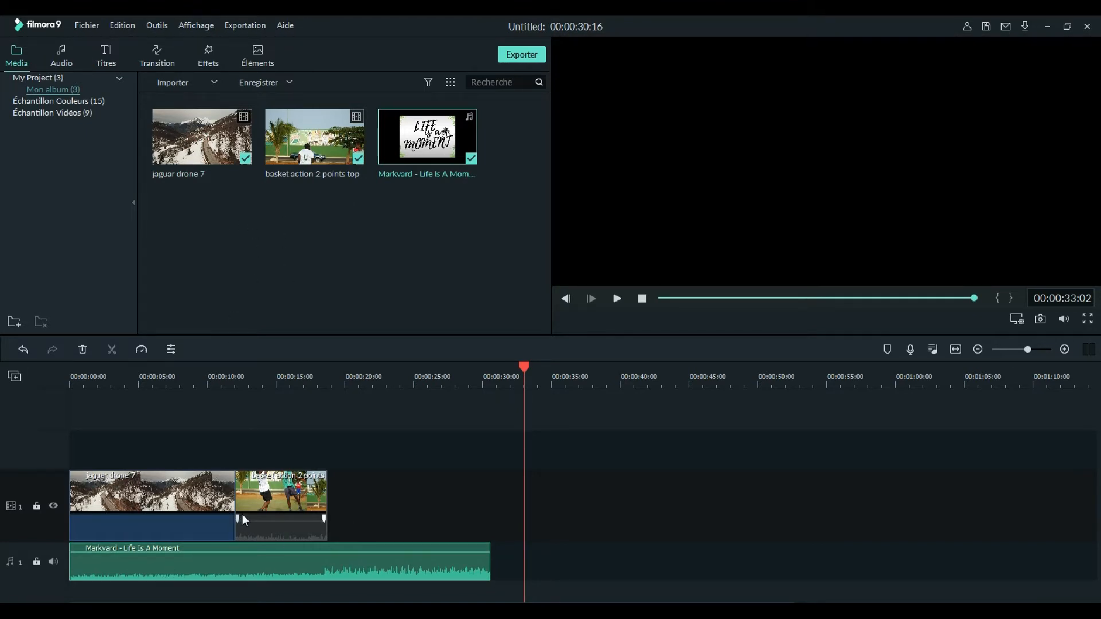
# Browse the built-in audio library, covering the Jeune & brillant, Tendre & Romantique, Folk Hipster and Effet Sonore categories
pyautogui.click(61, 60)
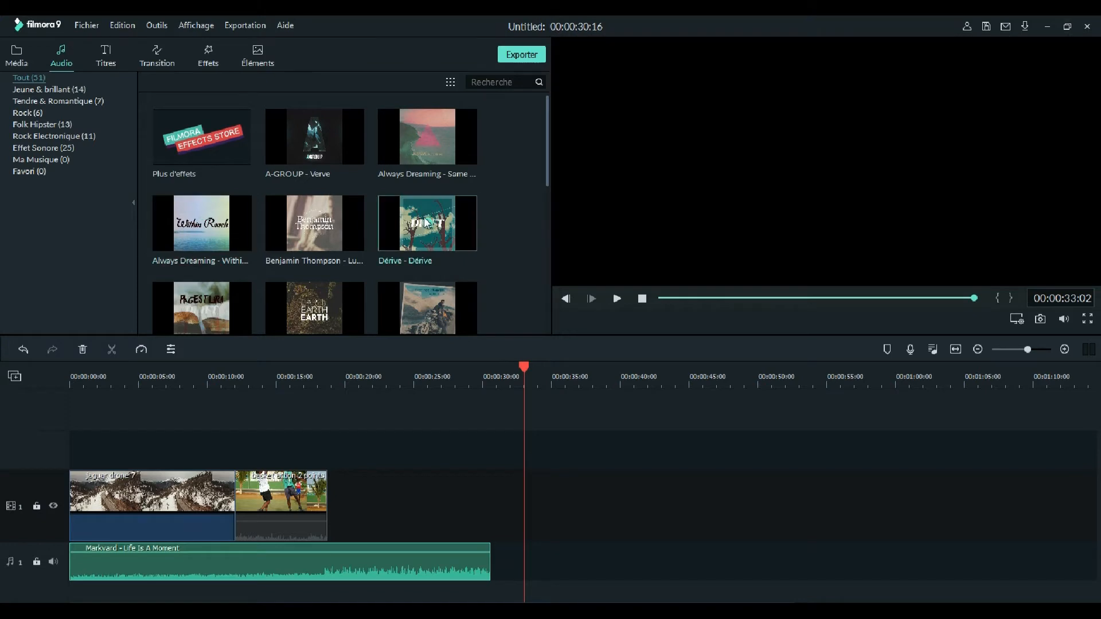
pyautogui.click(40, 91)
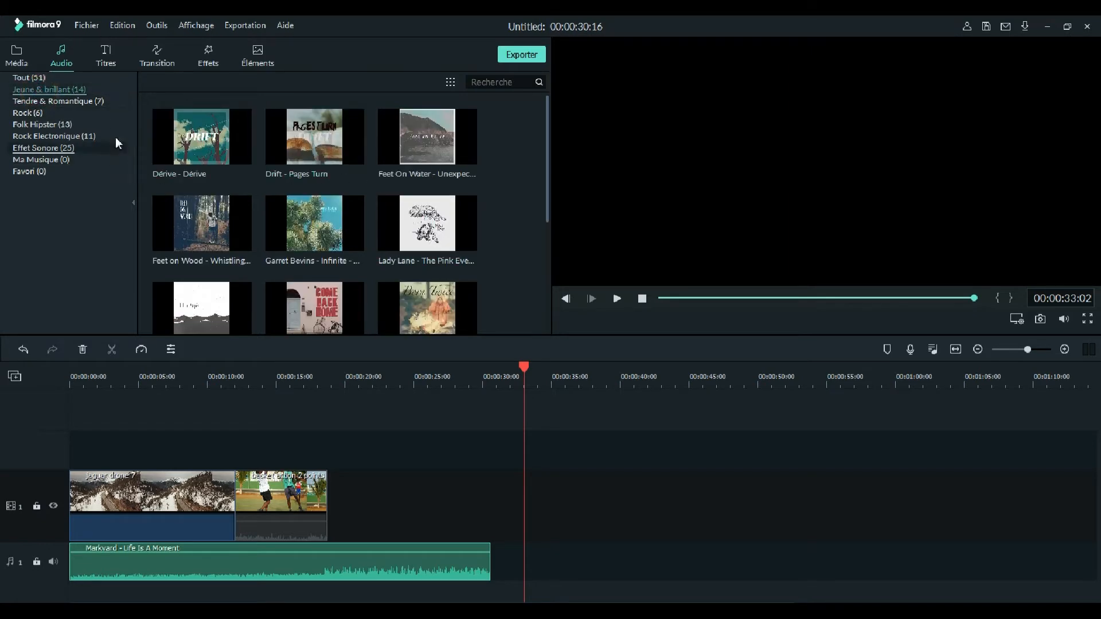
pyautogui.click(70, 102)
pyautogui.click(76, 127)
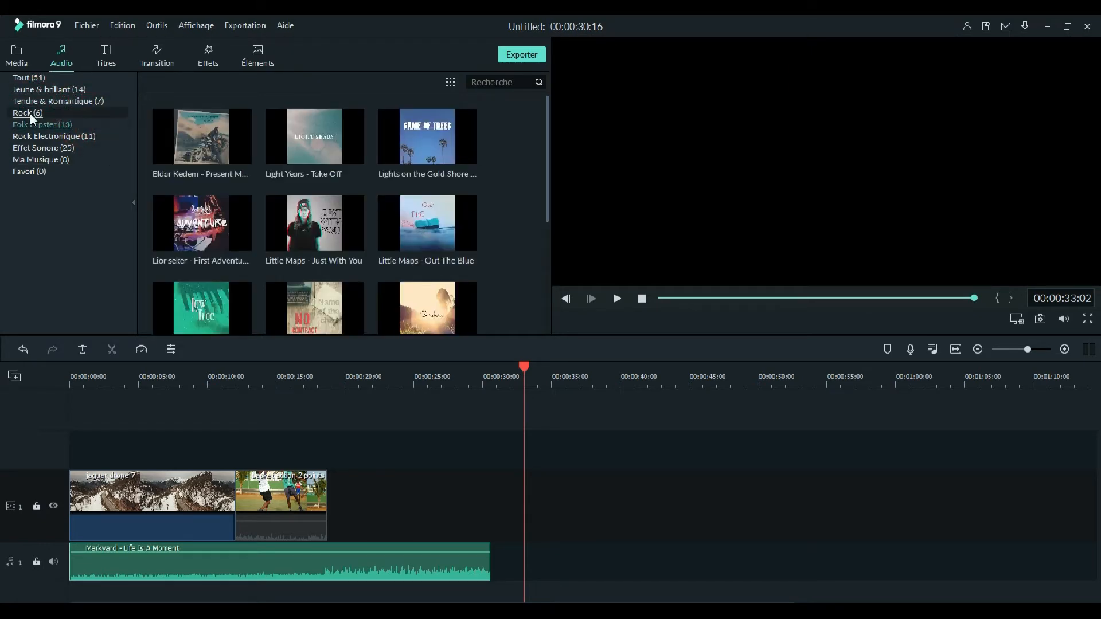
pyautogui.click(40, 149)
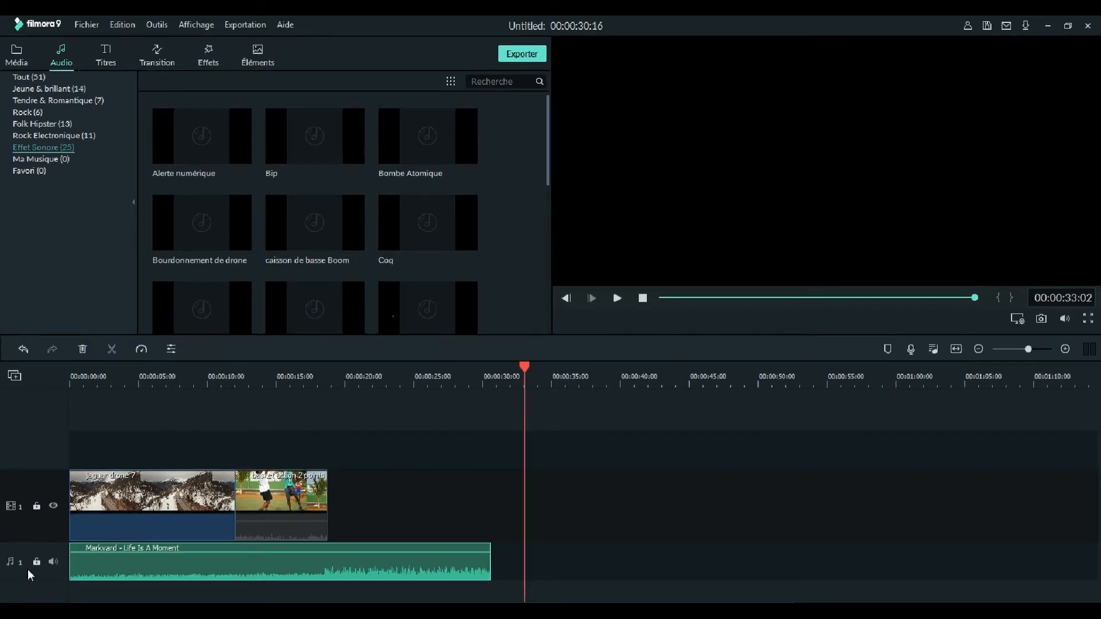
# Add a second audio track and place the Bip sound effect on it near the start of the timeline
pyautogui.rightClick(28, 529)
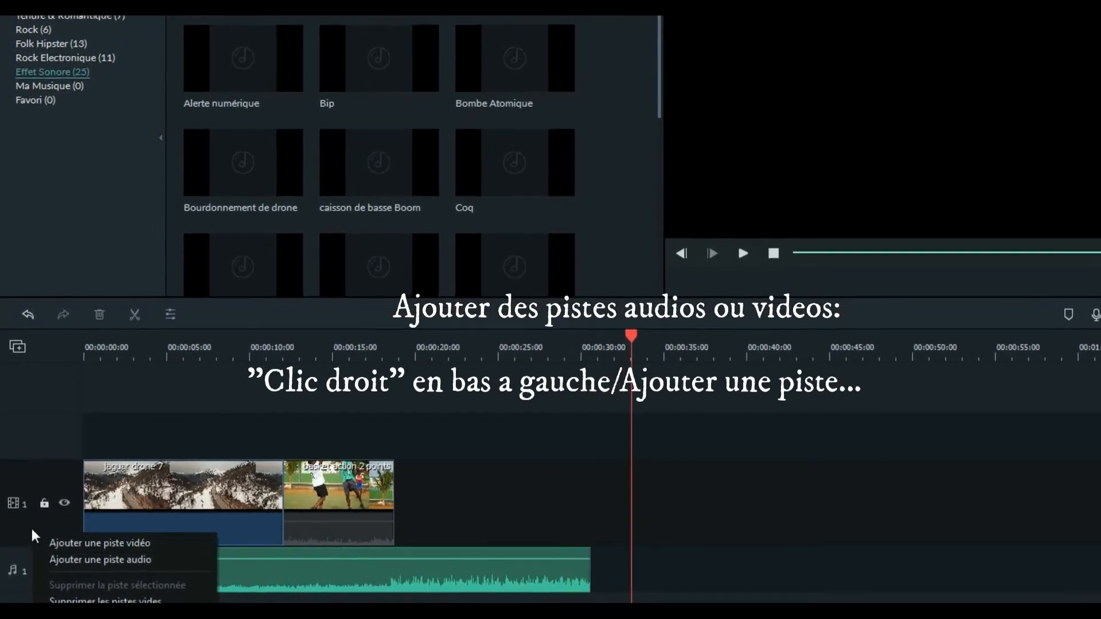
pyautogui.click(56, 561)
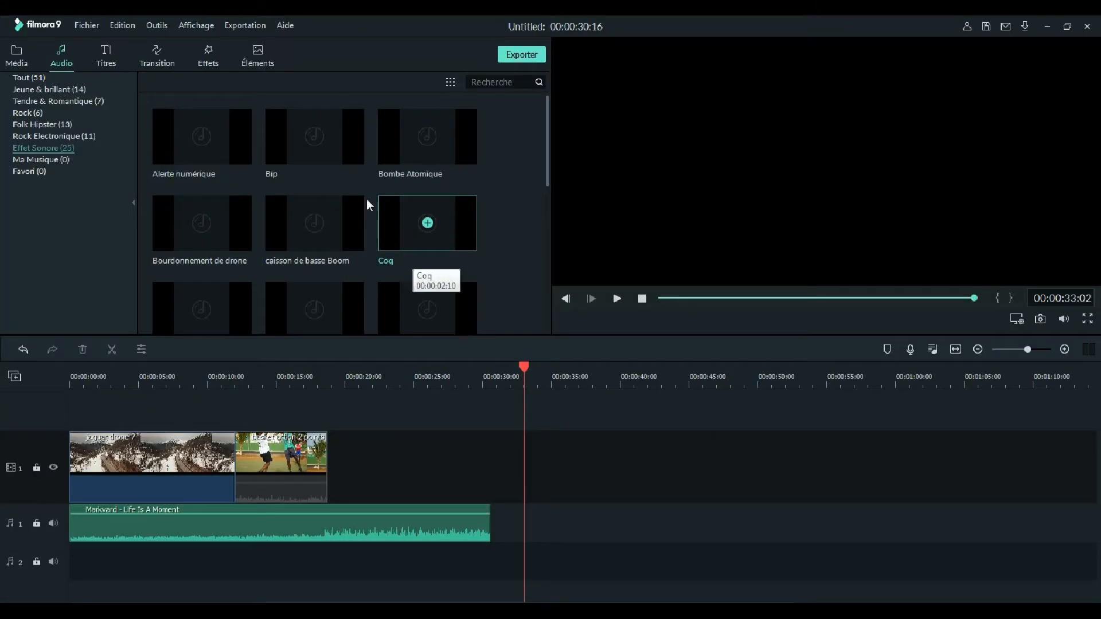
pyautogui.click(333, 154)
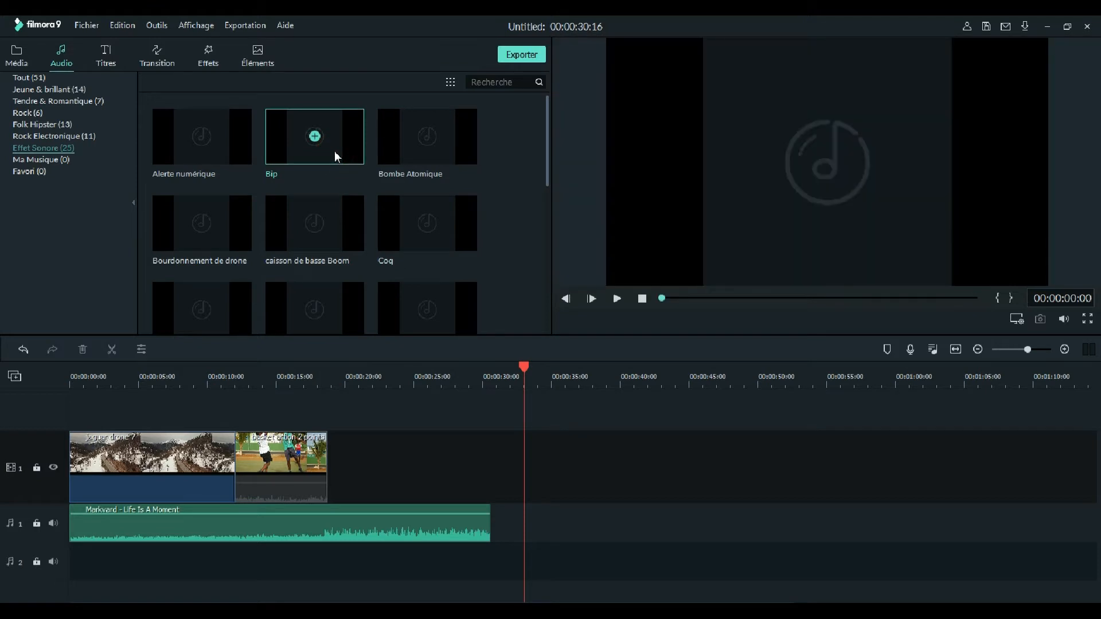
pyautogui.moveTo(337, 151)
pyautogui.mouseDown()
pyautogui.moveTo(321, 143)
pyautogui.moveTo(299, 278)
pyautogui.moveTo(161, 559)
pyautogui.moveTo(109, 570)
pyautogui.mouseUp()
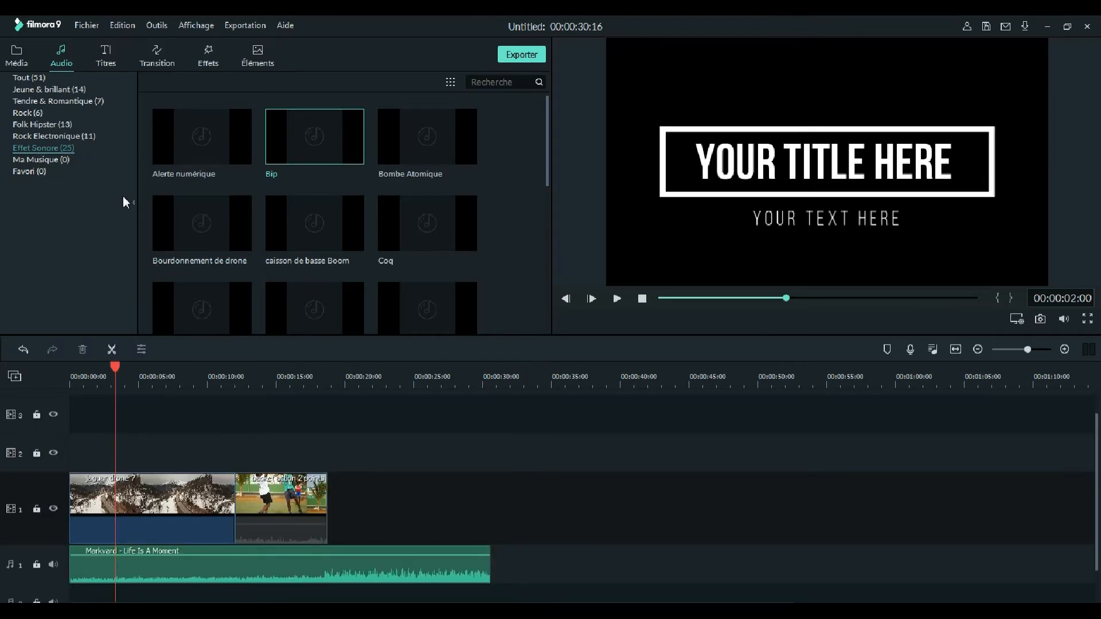
# Preview the animations of the title presets Titre 3 and Titre 2
pyautogui.click(105, 60)
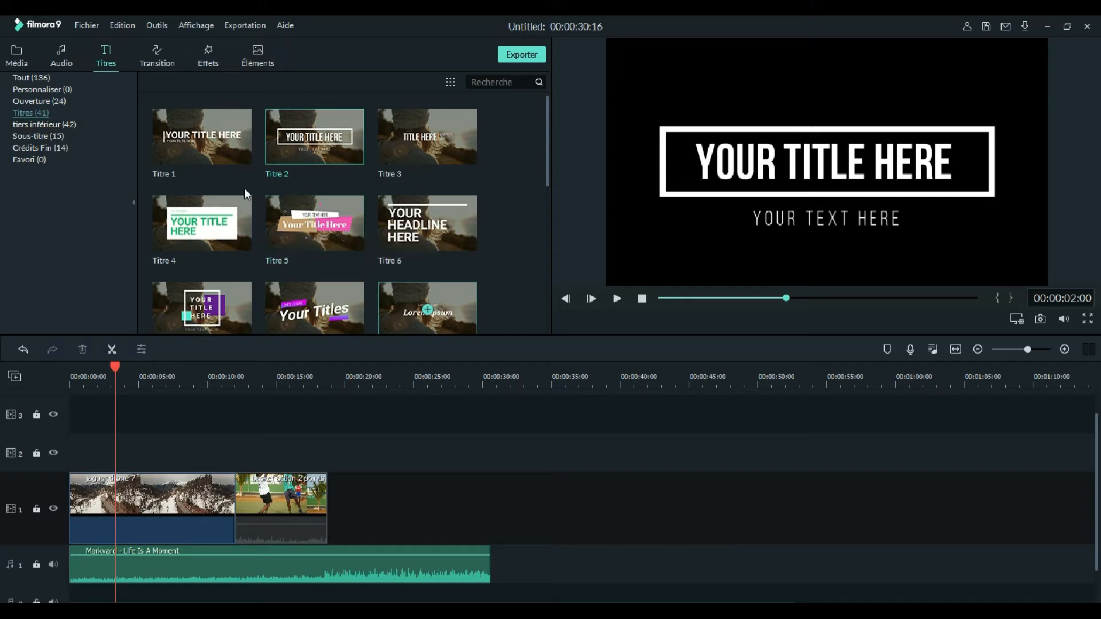
pyautogui.click(404, 167)
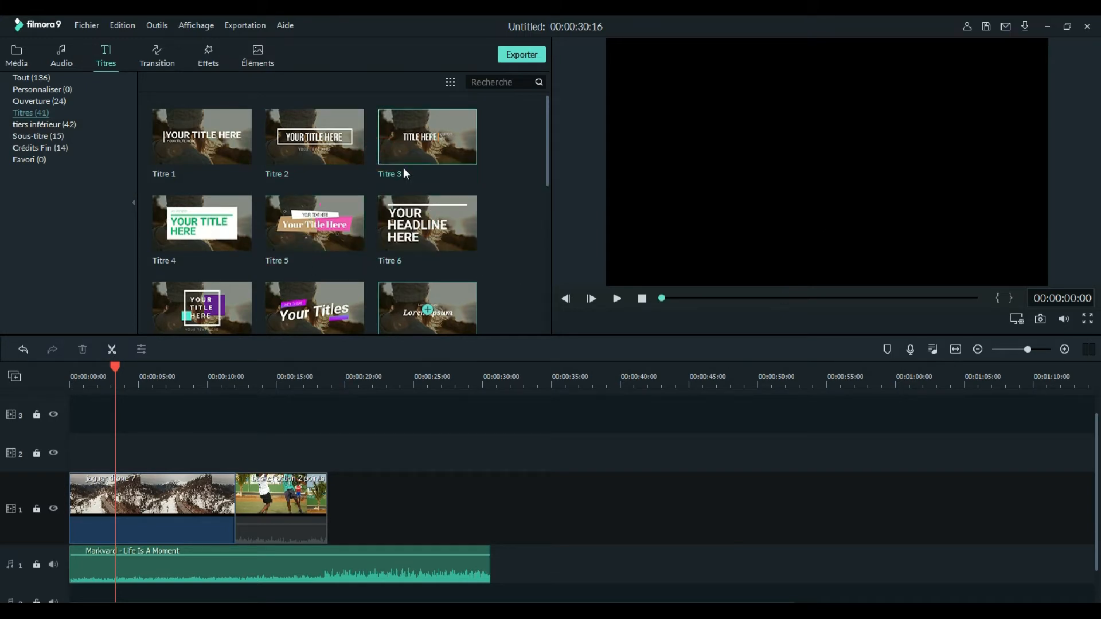
pyautogui.click(615, 299)
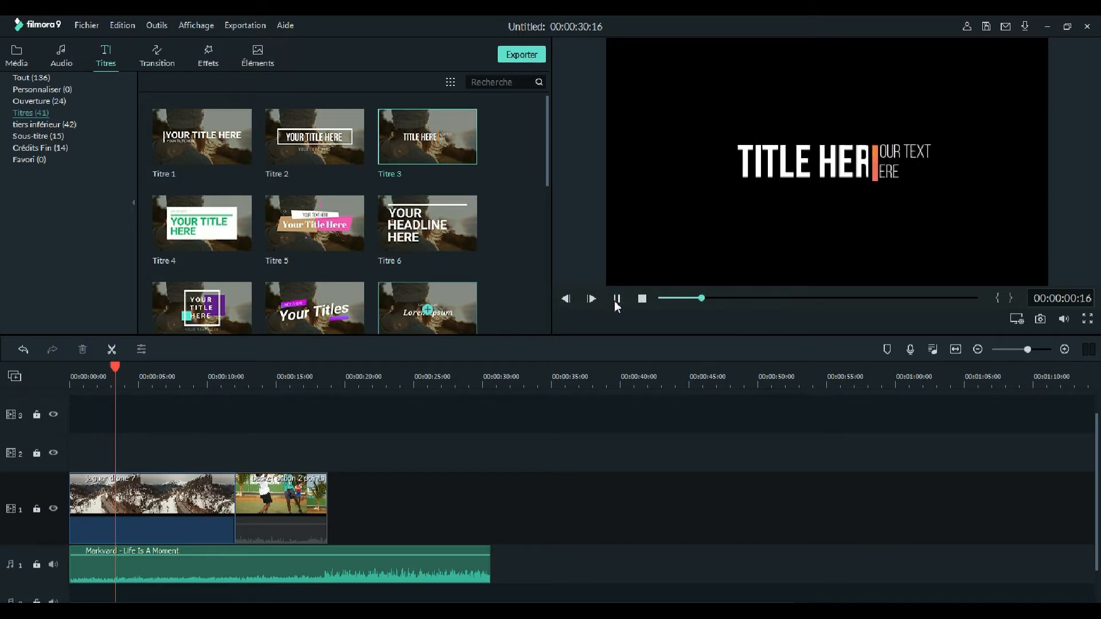
pyautogui.click(358, 163)
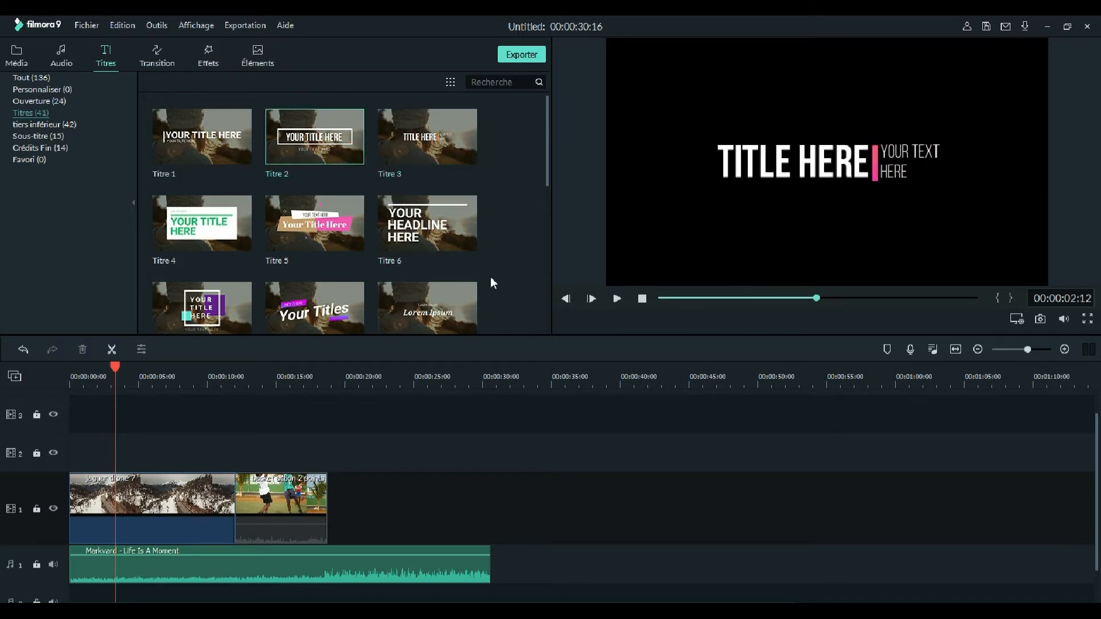
pyautogui.click(616, 299)
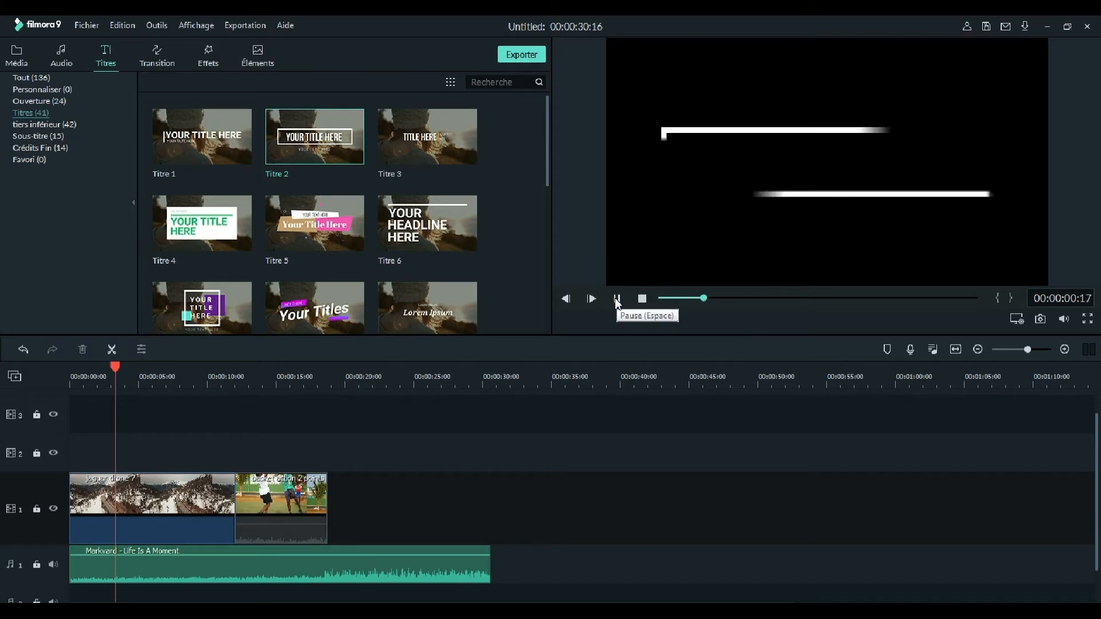
pyautogui.click(616, 298)
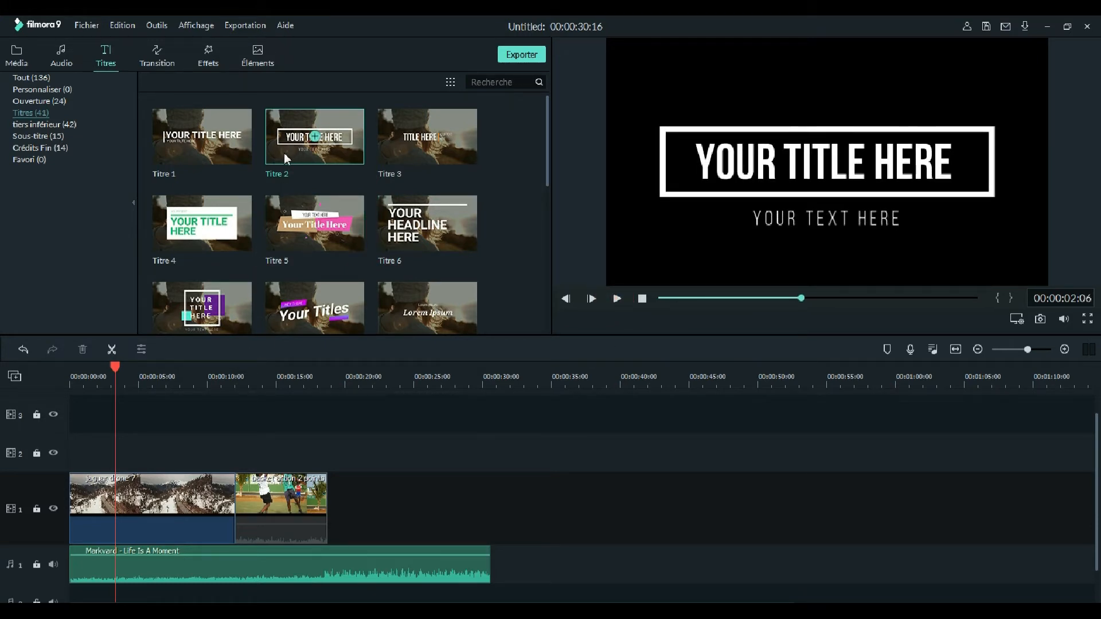
# Place the Titre 2 preset on video track 2 above the drone clip at about 00:00:03, and play it from 00:00:01:11
pyautogui.moveTo(284, 155); pyautogui.dragTo(111, 448)
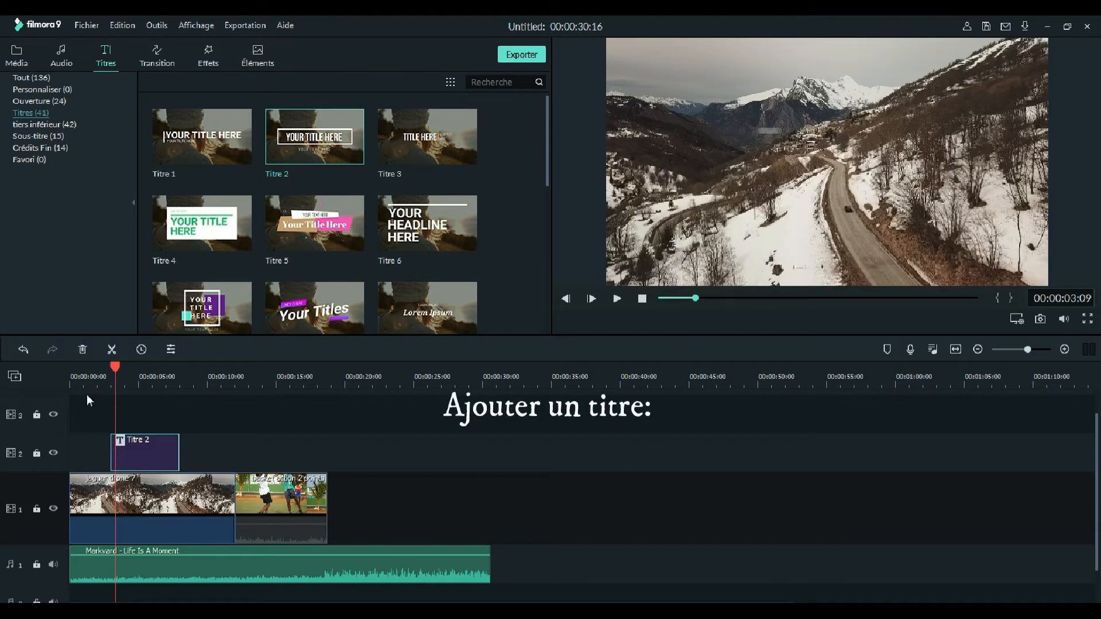
pyautogui.click(89, 377)
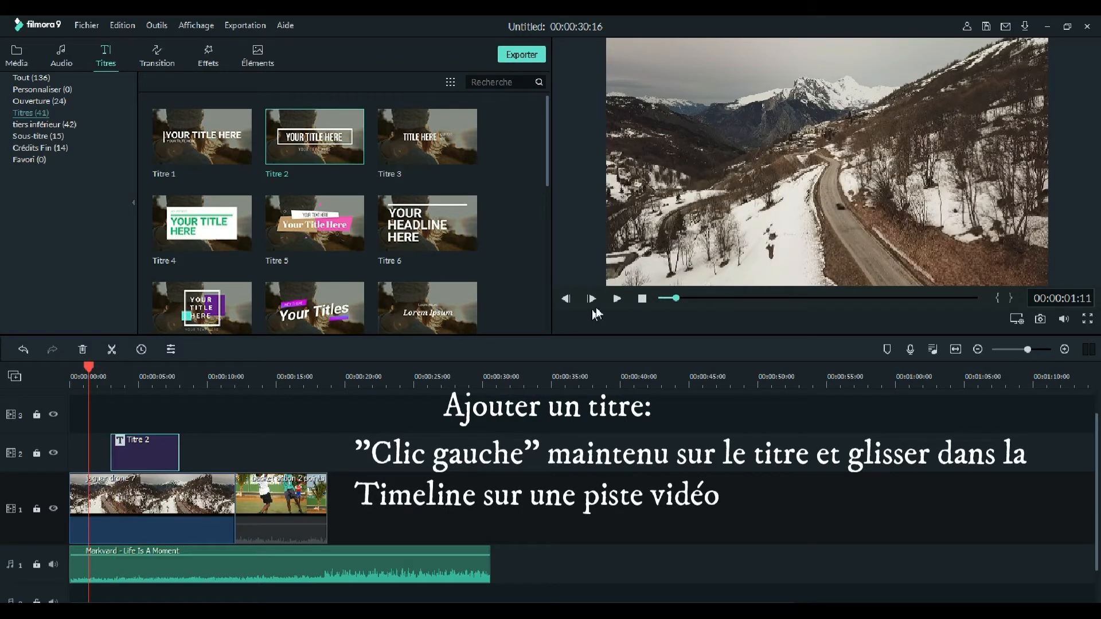
pyautogui.click(616, 302)
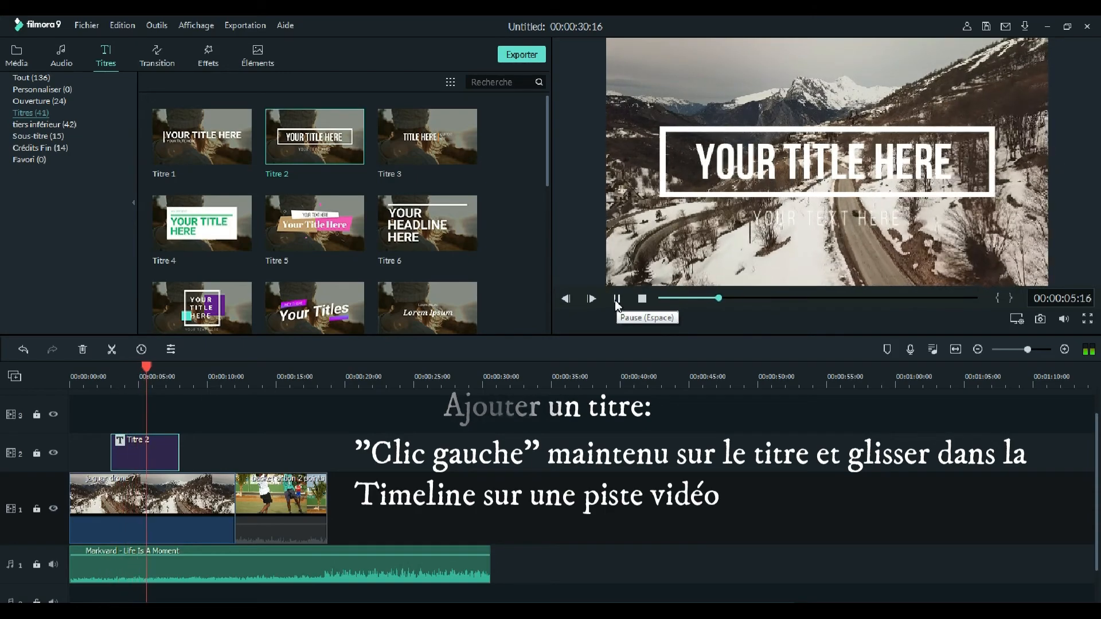
pyautogui.click(616, 300)
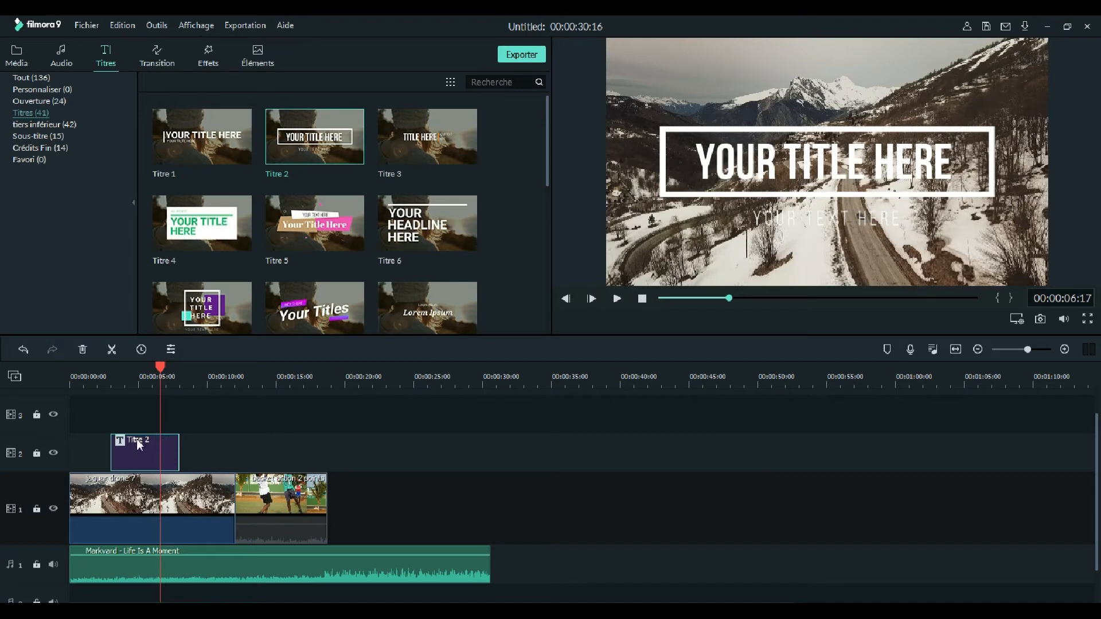
# Replace the main text of the Titre 2 title with "VIDEO TEST"
pyautogui.doubleClick(822, 155)
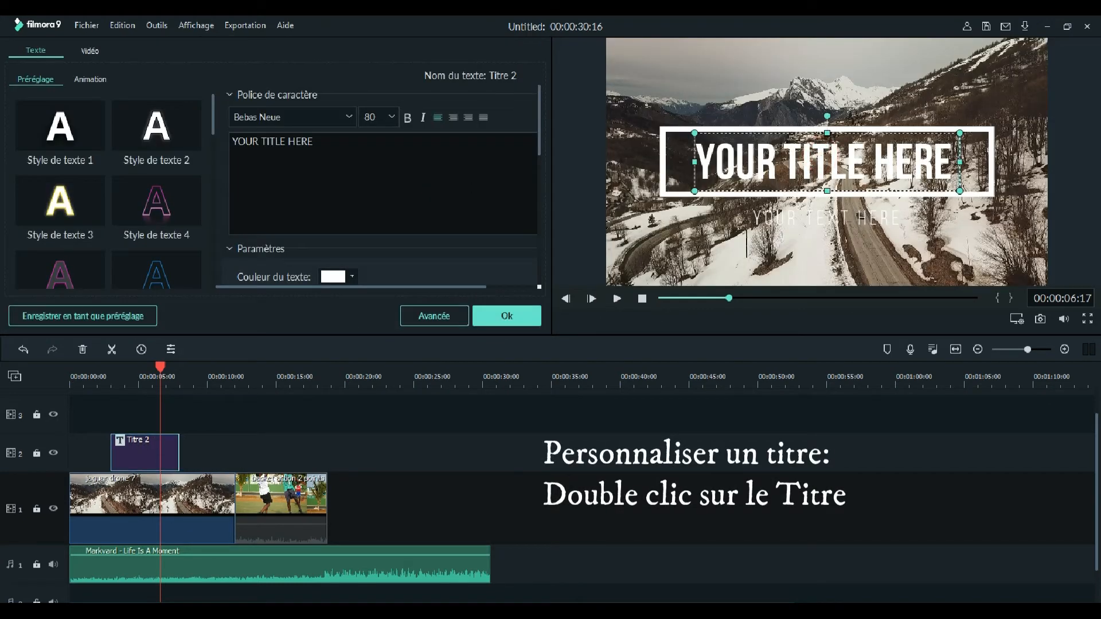
pyautogui.click(328, 142)
pyautogui.press('BackSpace')
pyautogui.press('BackSpace')
pyautogui.press('BackSpace')
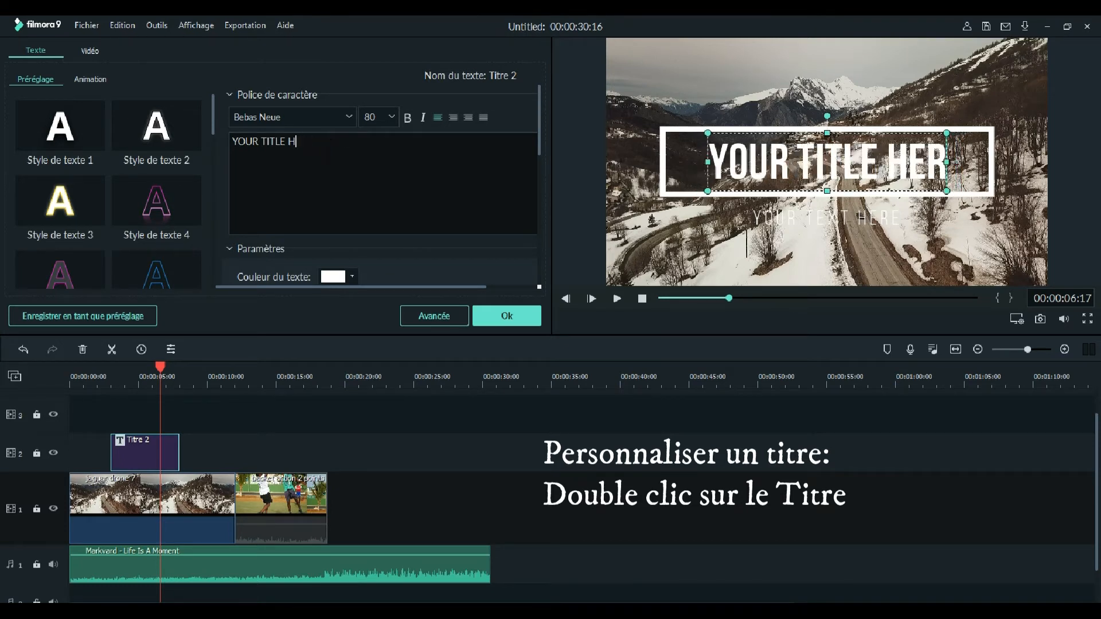
pyautogui.press('BackSpace')
pyautogui.press('BackSpace')
pyautogui.press('BackSpace')
pyautogui.press('BackSpace')
pyautogui.press('BackSpace')
pyautogui.press('BackSpace')
pyautogui.press('BackSpace')
pyautogui.press('BackSpace')
pyautogui.press('BackSpace')
pyautogui.press('BackSpace')
pyautogui.press('BackSpace')
pyautogui.press('BackSpace')
pyautogui.write('V')
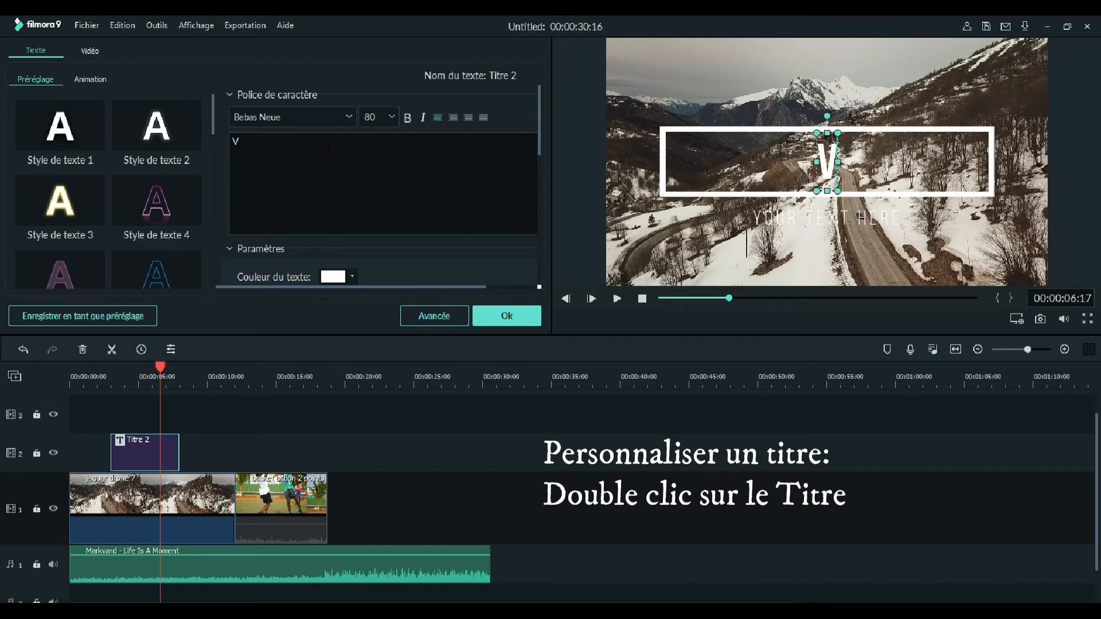
pyautogui.write('ud')
pyautogui.press('BackSpace')
pyautogui.press('BackSpace')
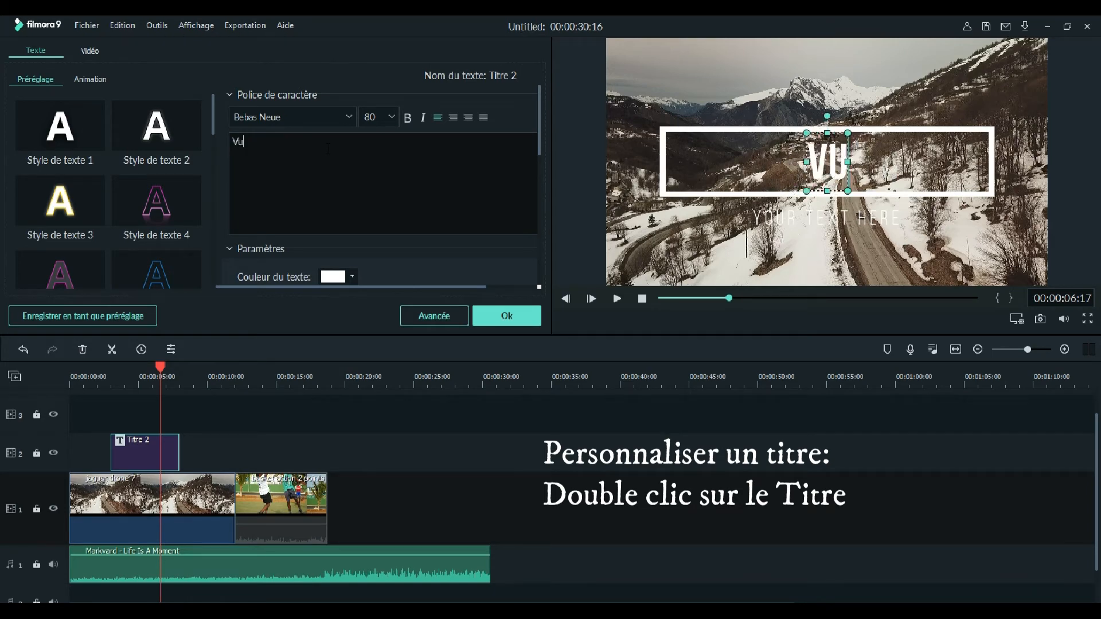
pyautogui.write('ideo')
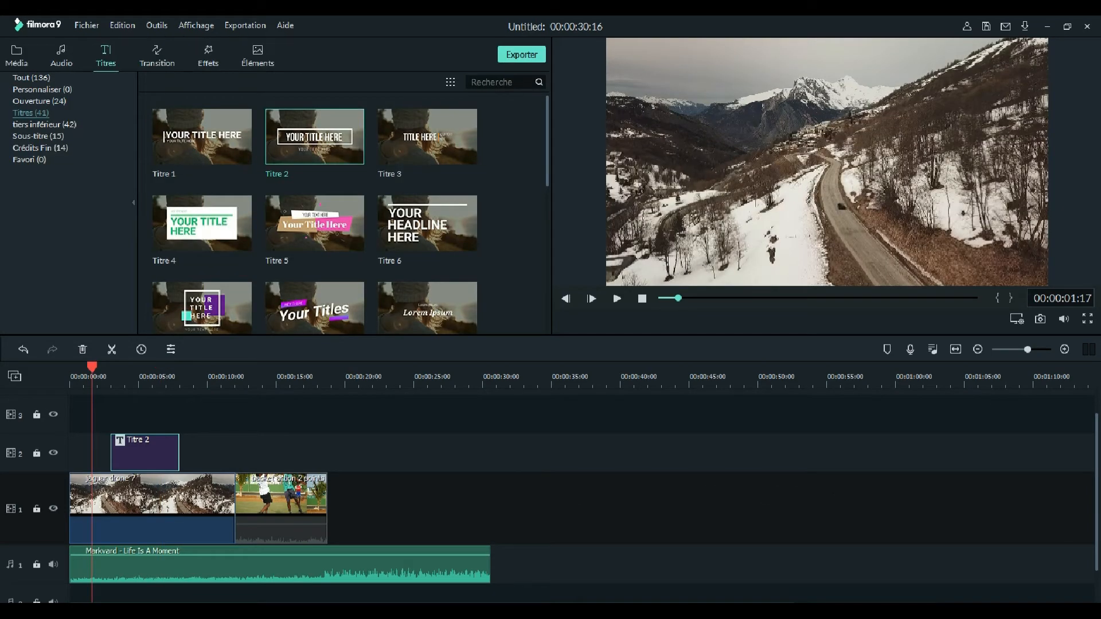
# Play the edit from 00:00:01:17 through the customized title and pause at 00:00:07:20
pyautogui.click(414, 404)
pyautogui.click(617, 299)
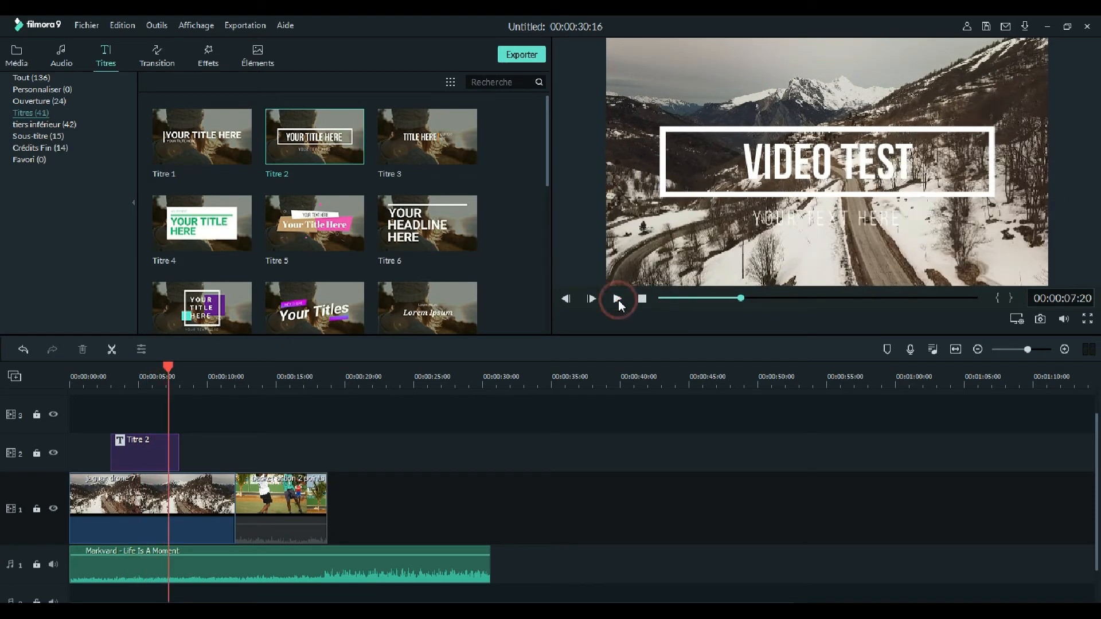
pyautogui.click(618, 300)
# Look through the Sous-titre and Crédits Fin presets, including Sous-titres 5 and Crédits 4
pyautogui.click(50, 133)
pyautogui.click(280, 224)
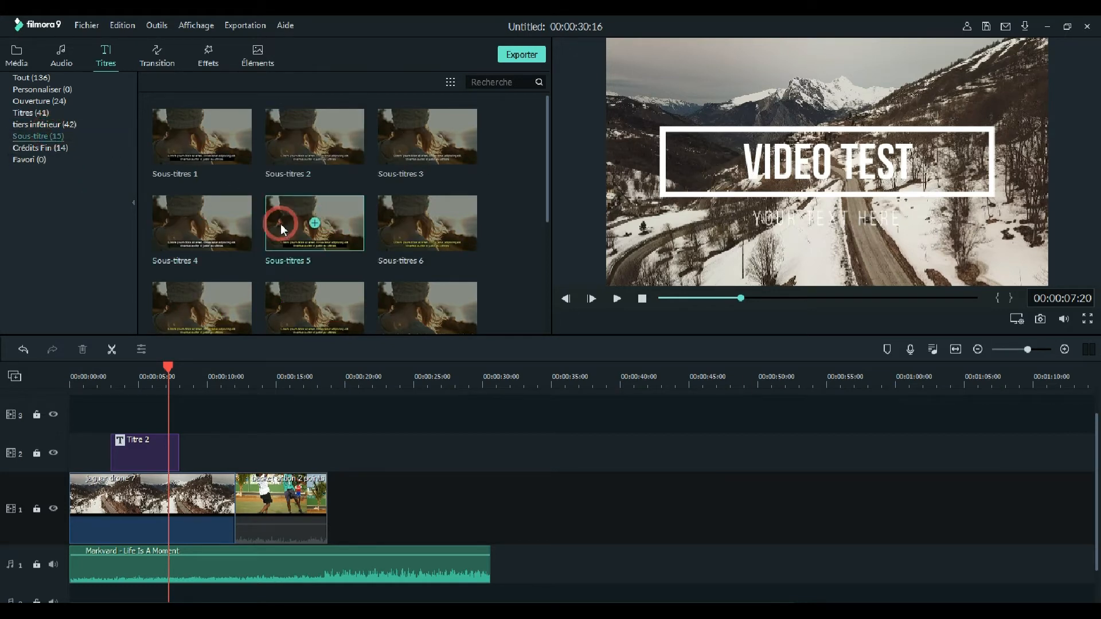
pyautogui.click(63, 150)
pyautogui.click(162, 201)
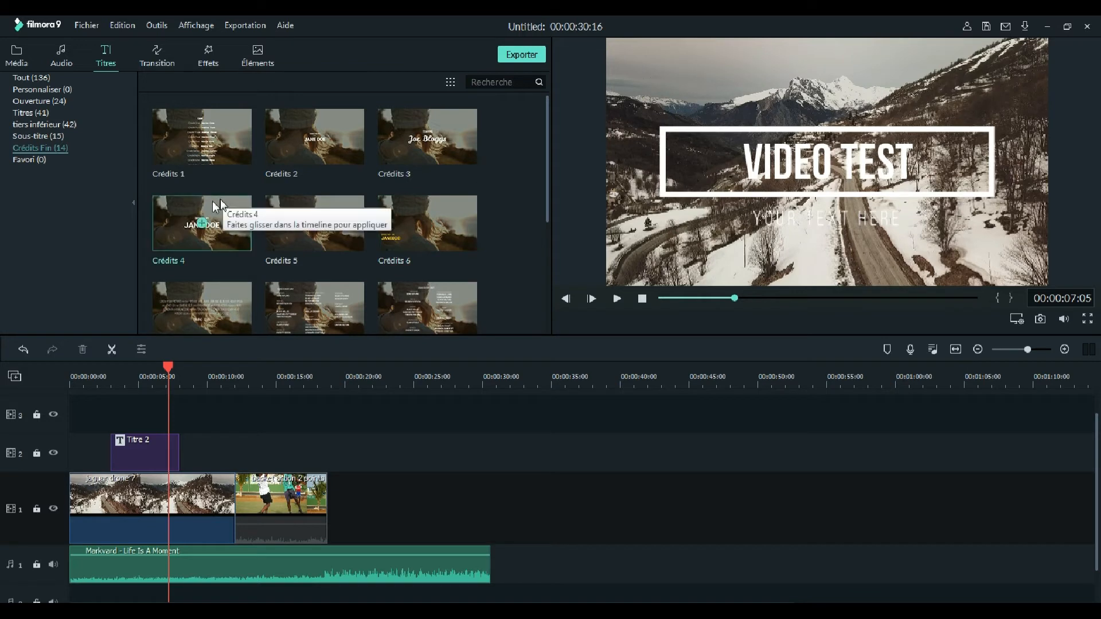
# List all title presets and scrub the timeline across the cut into the basketball clip at 00:00:13:21
pyautogui.click(29, 78)
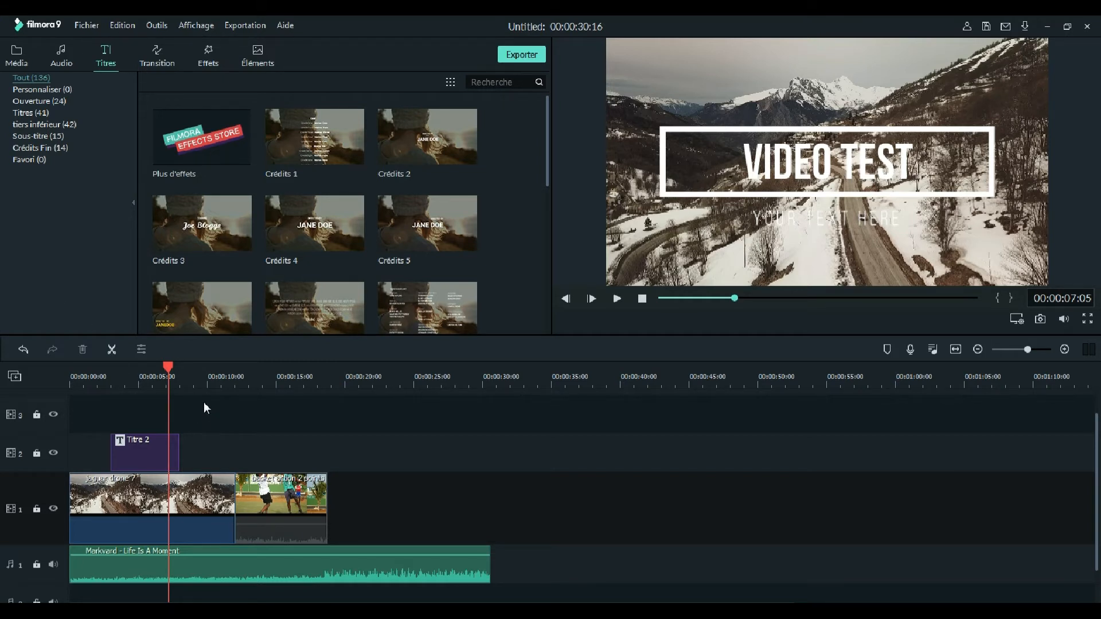
pyautogui.click(199, 384)
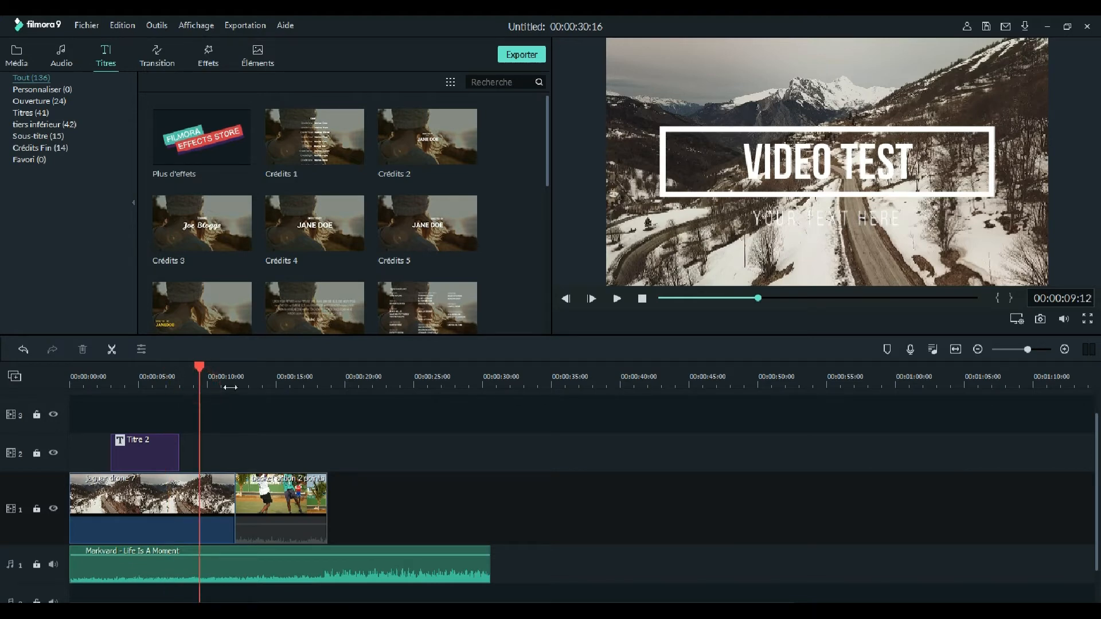
pyautogui.click(229, 388)
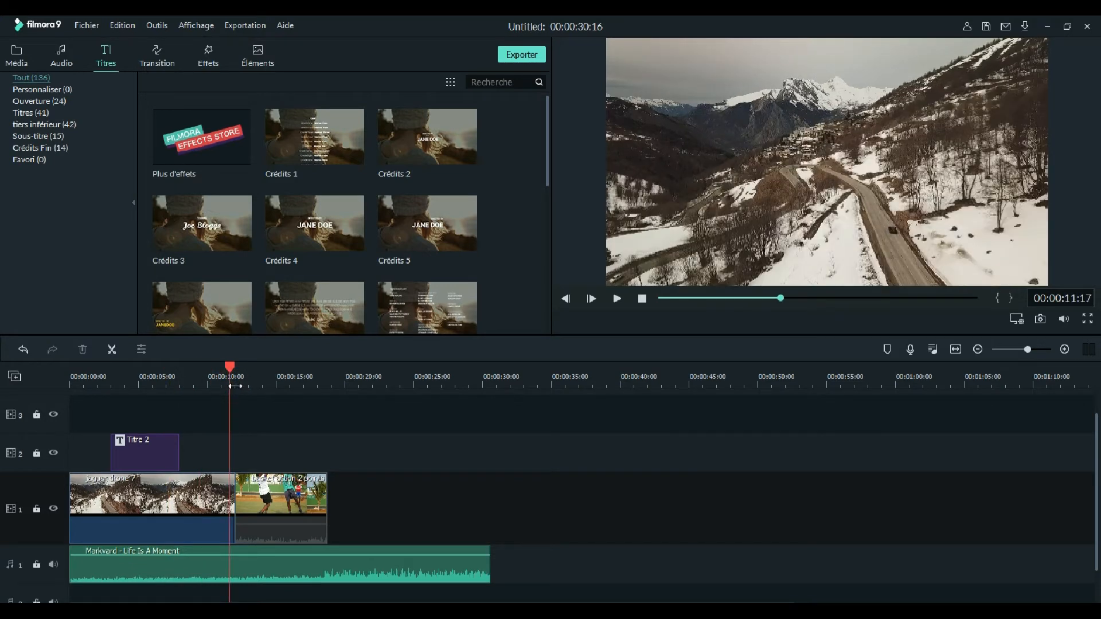
pyautogui.click(259, 386)
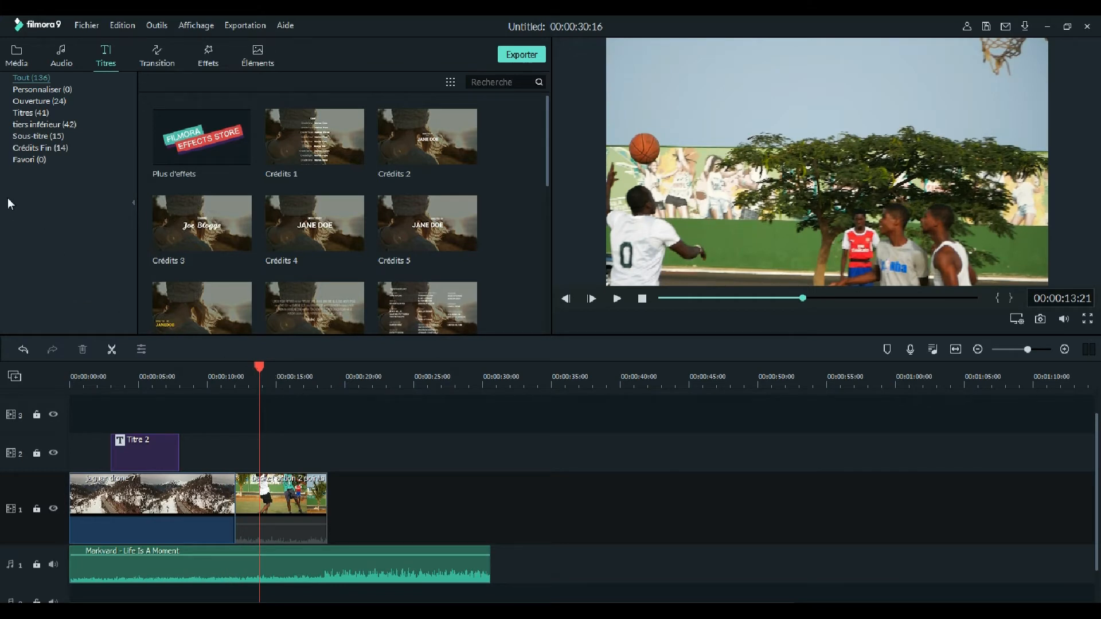
# Look through the transition library's Basique, Onduler & Dissoudre and Déformer categories and return to Basique
pyautogui.click(163, 64)
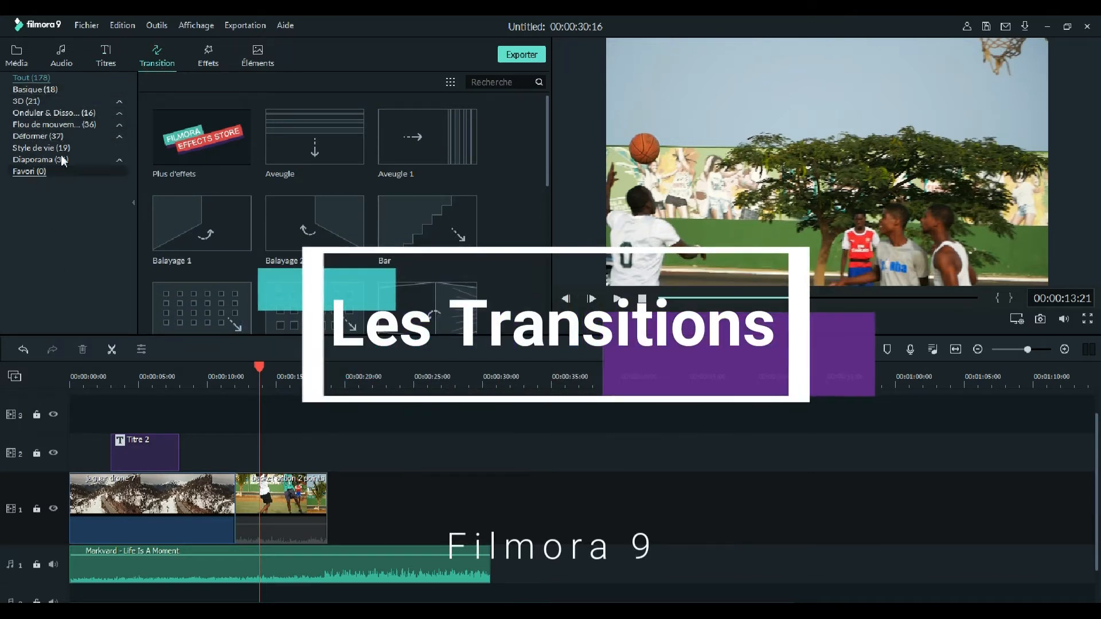
pyautogui.click(44, 91)
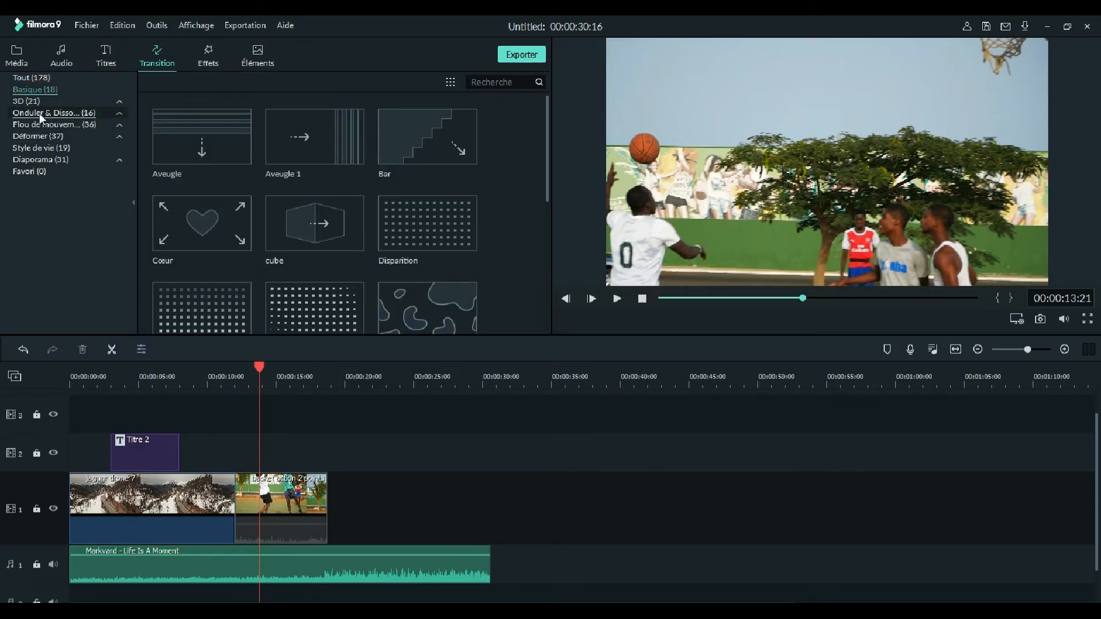
pyautogui.click(39, 112)
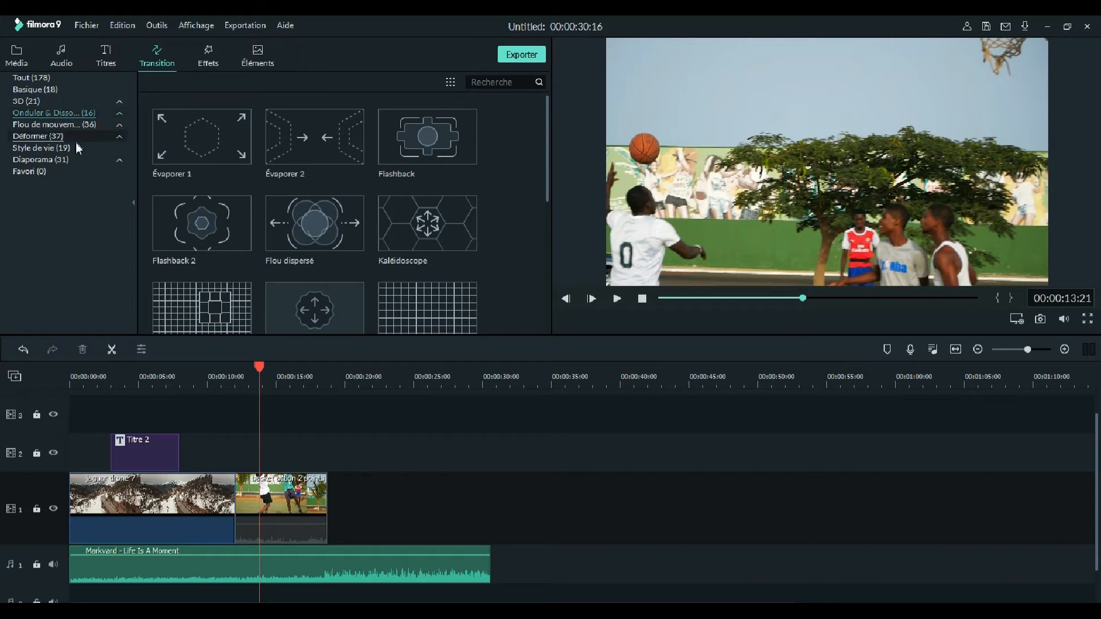
pyautogui.click(55, 135)
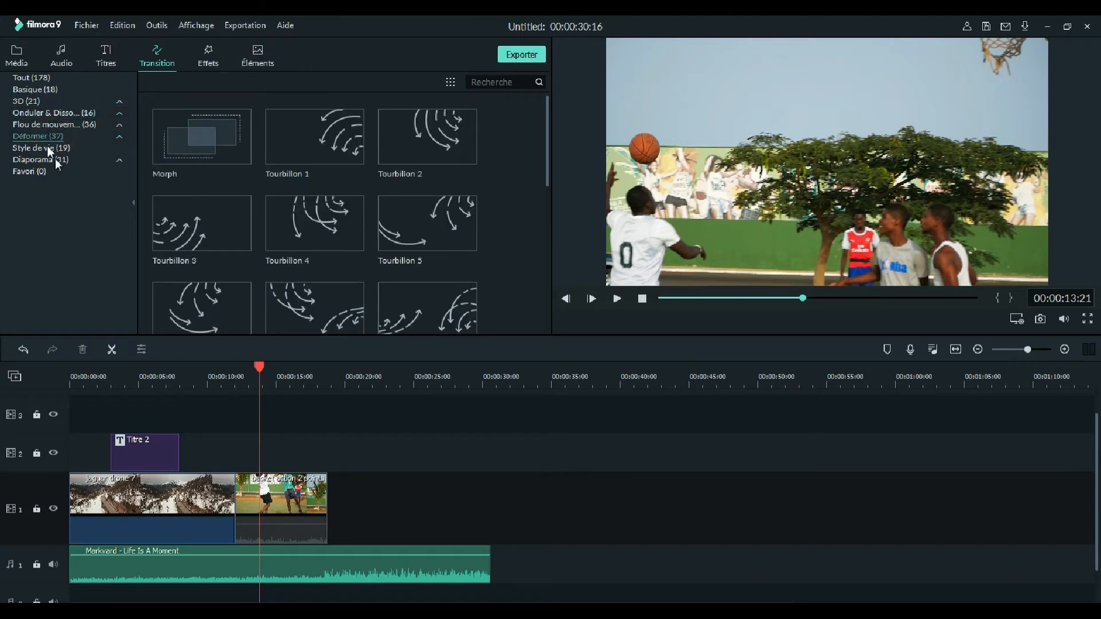
pyautogui.click(35, 90)
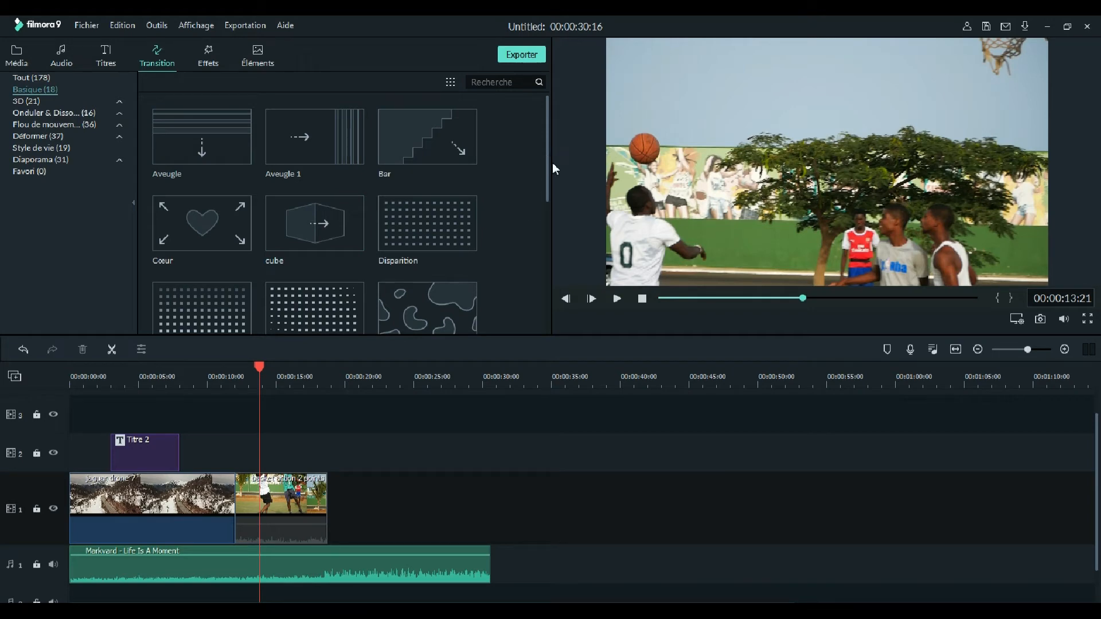
# Play the cut between the drone and basketball clips from 00:00:09:18 and pause at 00:00:13:17
pyautogui.click(204, 386)
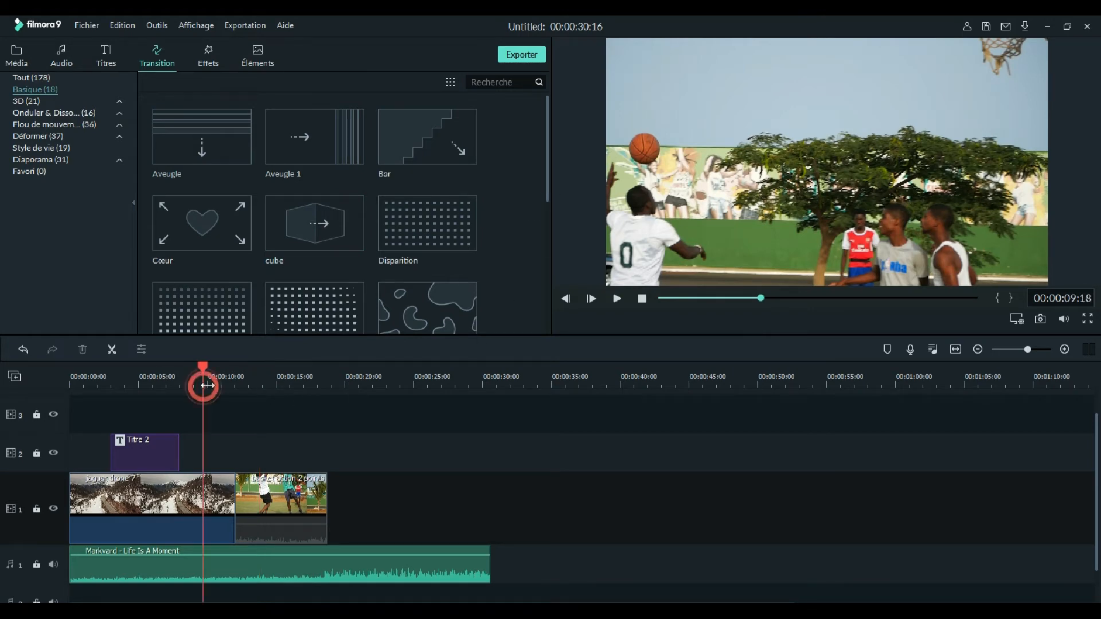
pyautogui.click(616, 300)
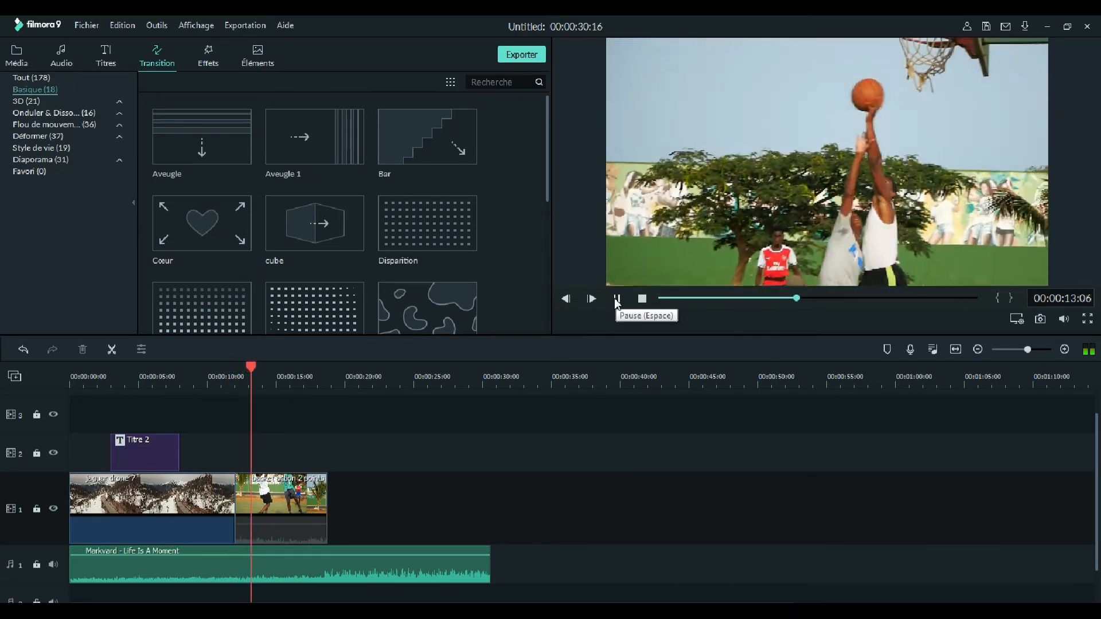
pyautogui.click(617, 299)
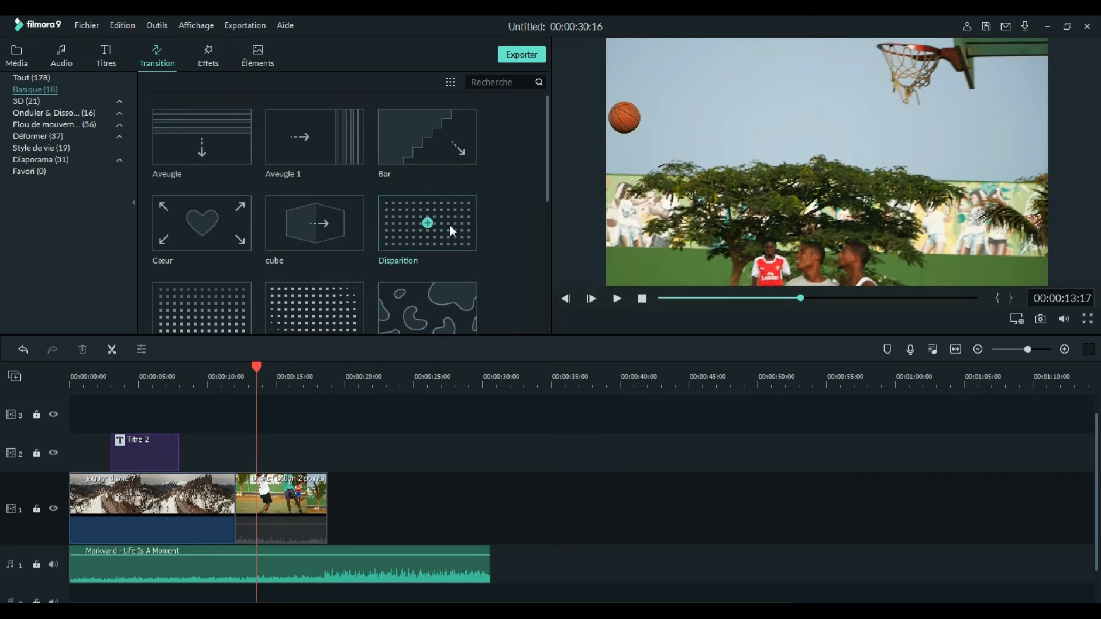
# Mute the Markvard - Life Is A Moment music clip on audio track 1
pyautogui.rightClick(384, 570)
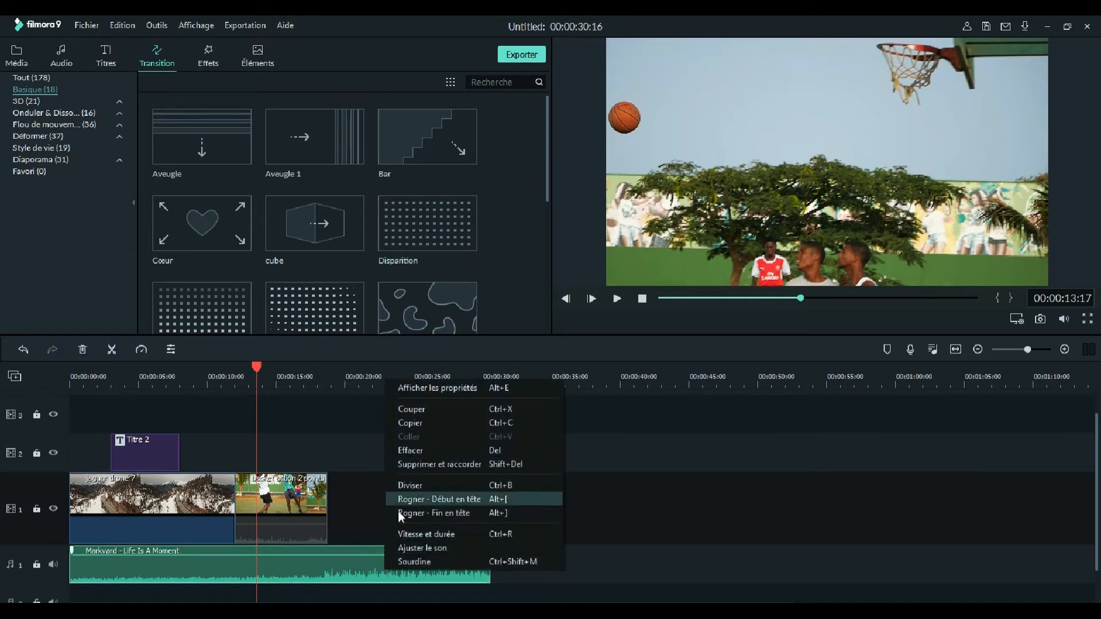
pyautogui.click(396, 562)
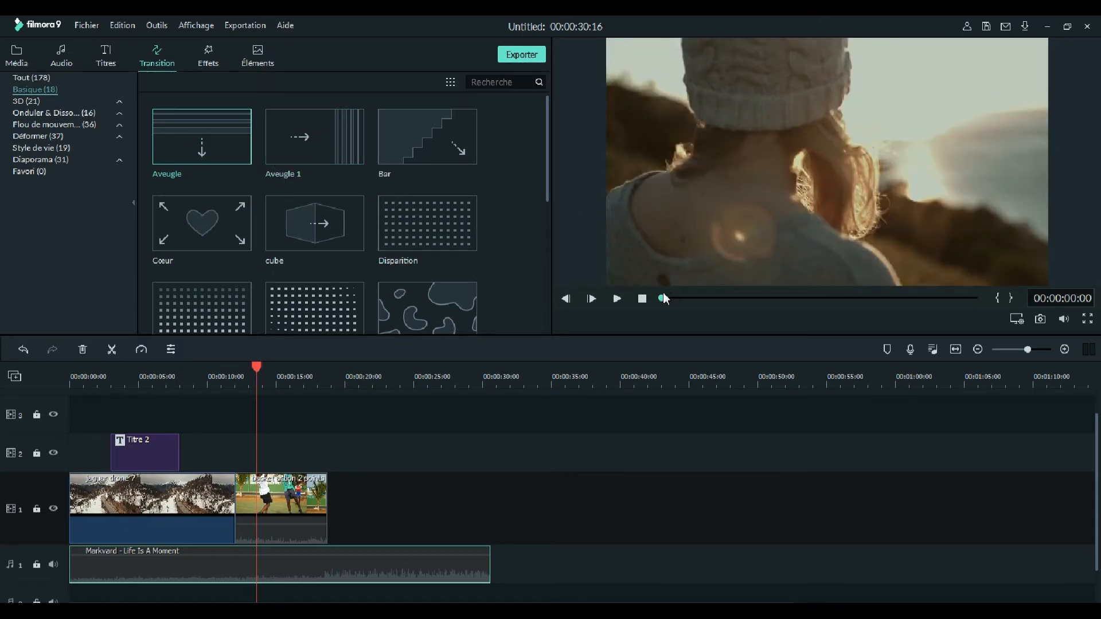
# Preview the Aveugle and Aveugle 1 transitions
pyautogui.click(615, 299)
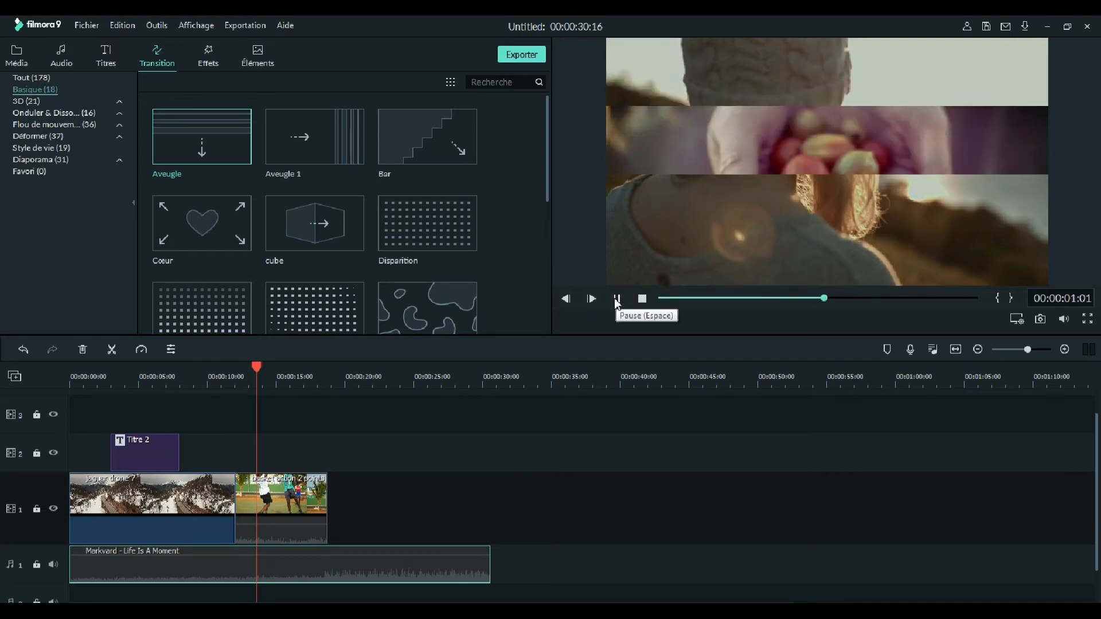
pyautogui.click(346, 155)
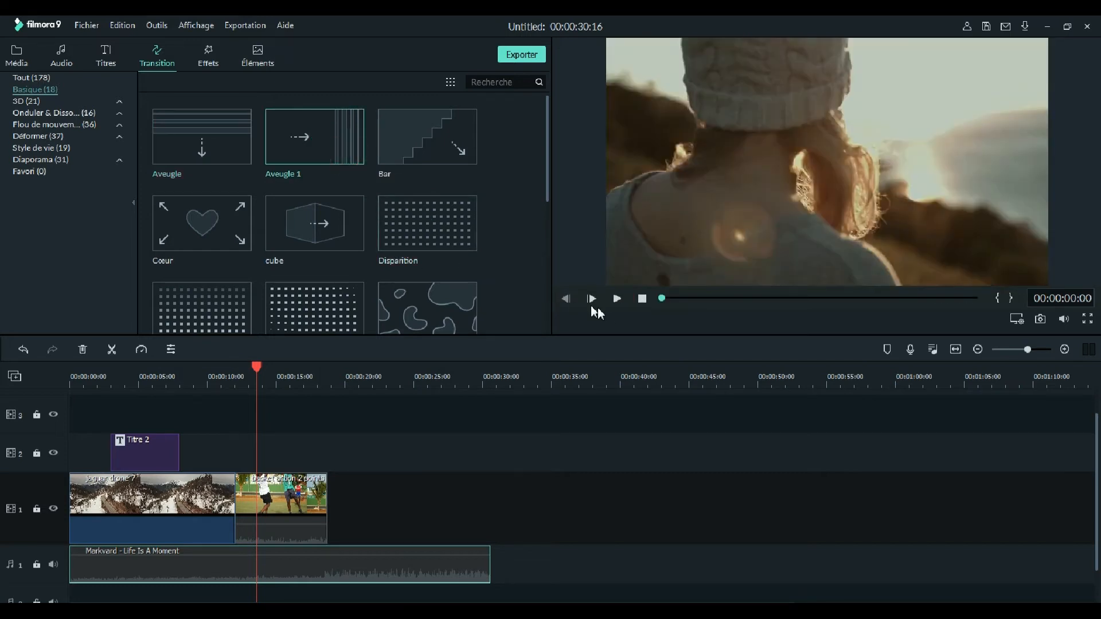
pyautogui.click(615, 299)
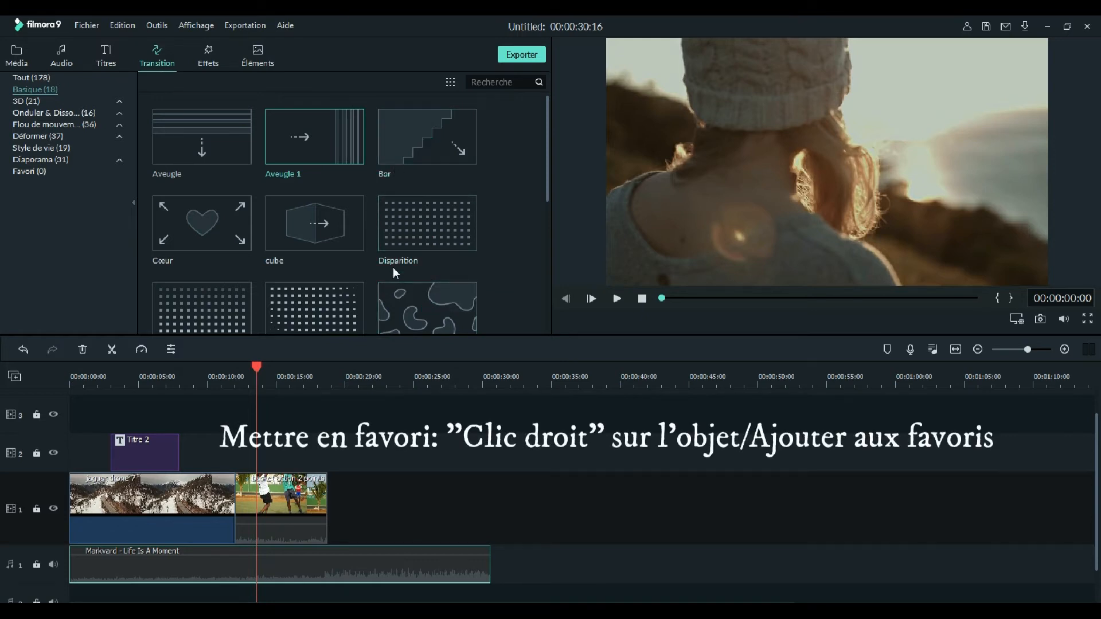
# Add the Aveugle 1 transition to the favorites, check the Favori category and return to Basique
pyautogui.rightClick(346, 151)
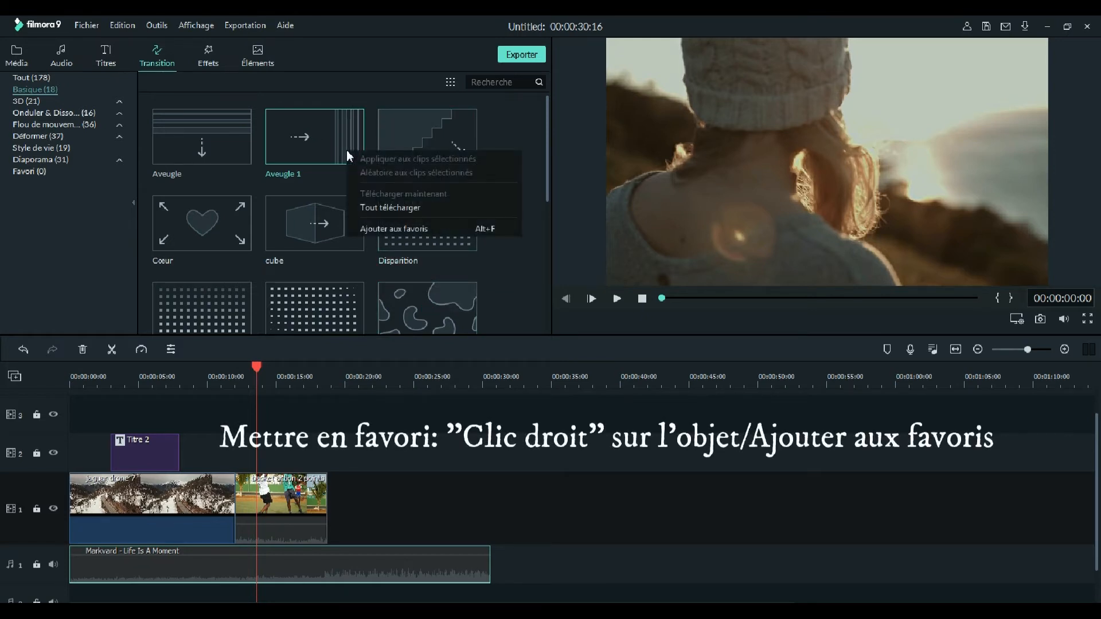
pyautogui.click(383, 230)
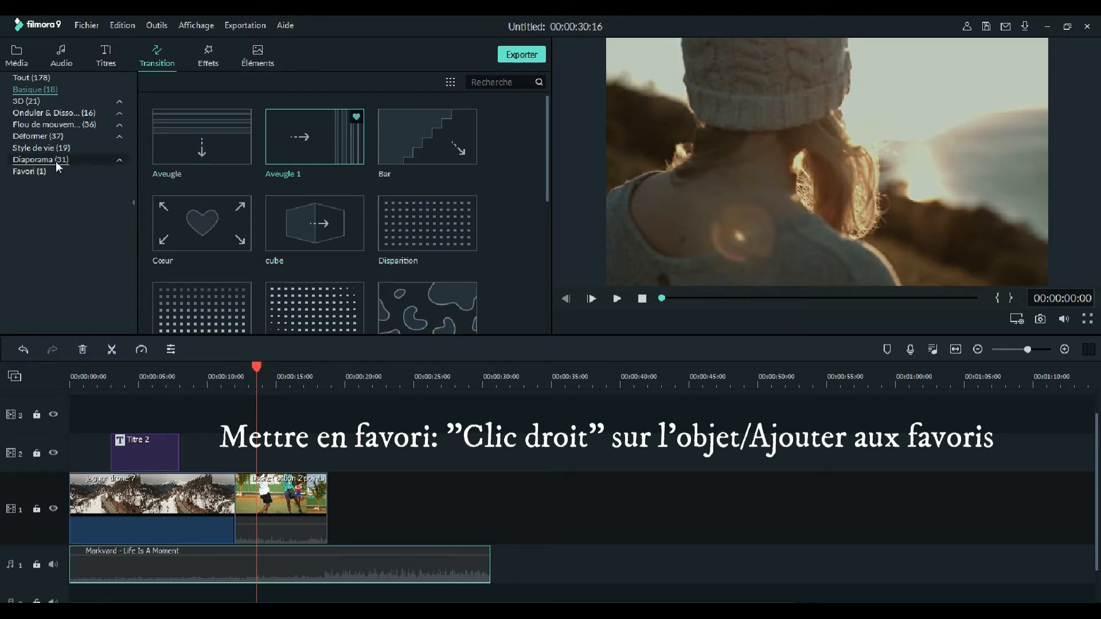
pyautogui.click(31, 172)
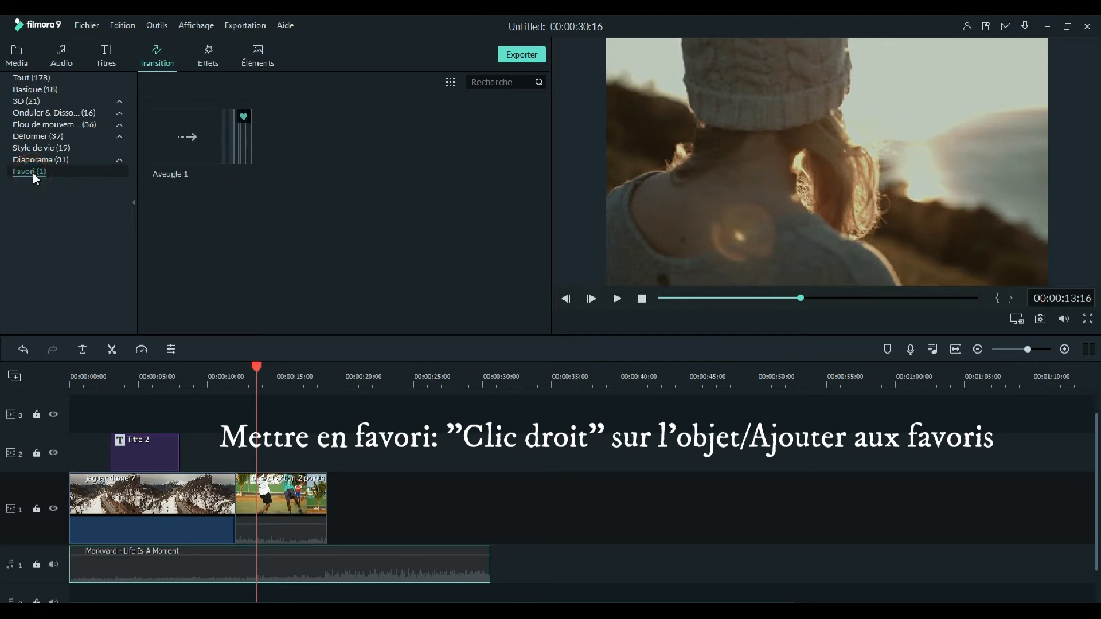
pyautogui.click(26, 91)
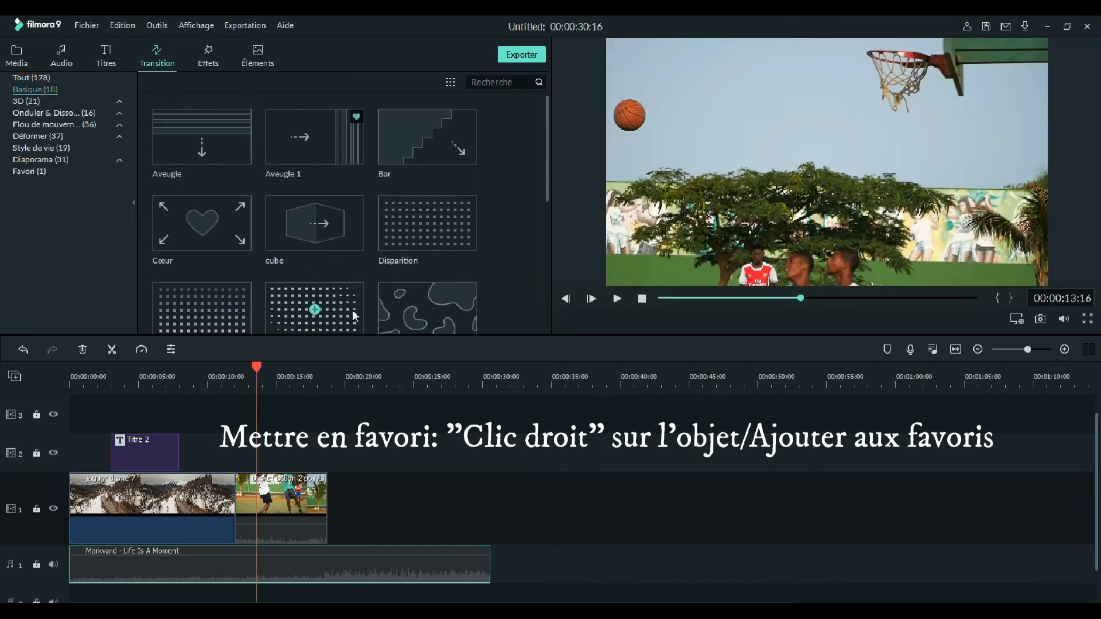
# Preview the Disparition transition and place it on the cut between the drone and basketball clips on video track 1
pyautogui.click(389, 238)
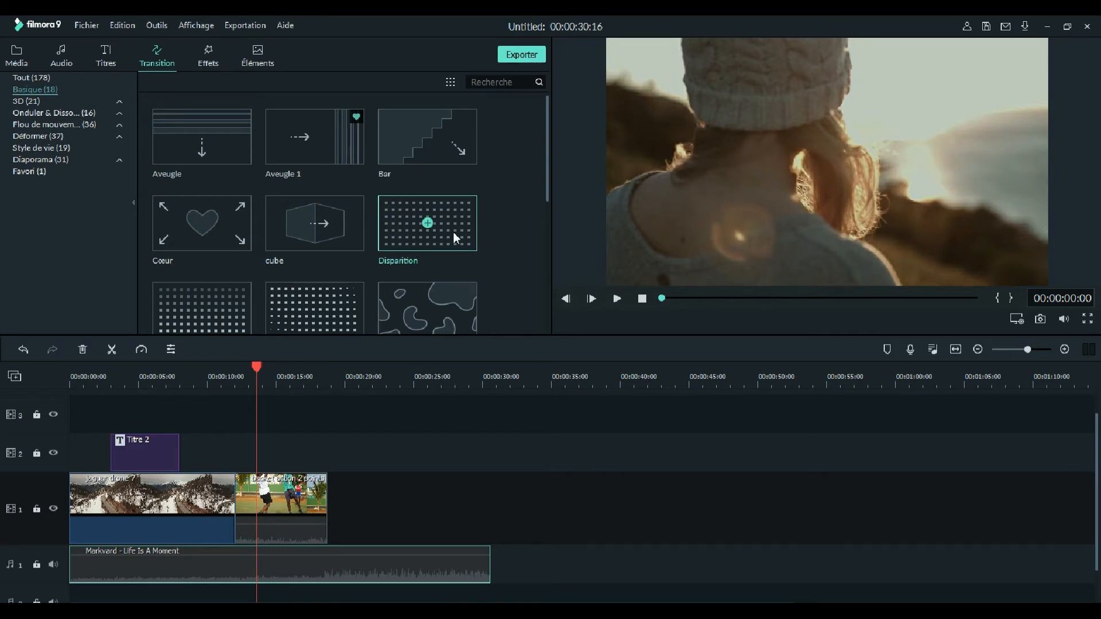
pyautogui.click(617, 300)
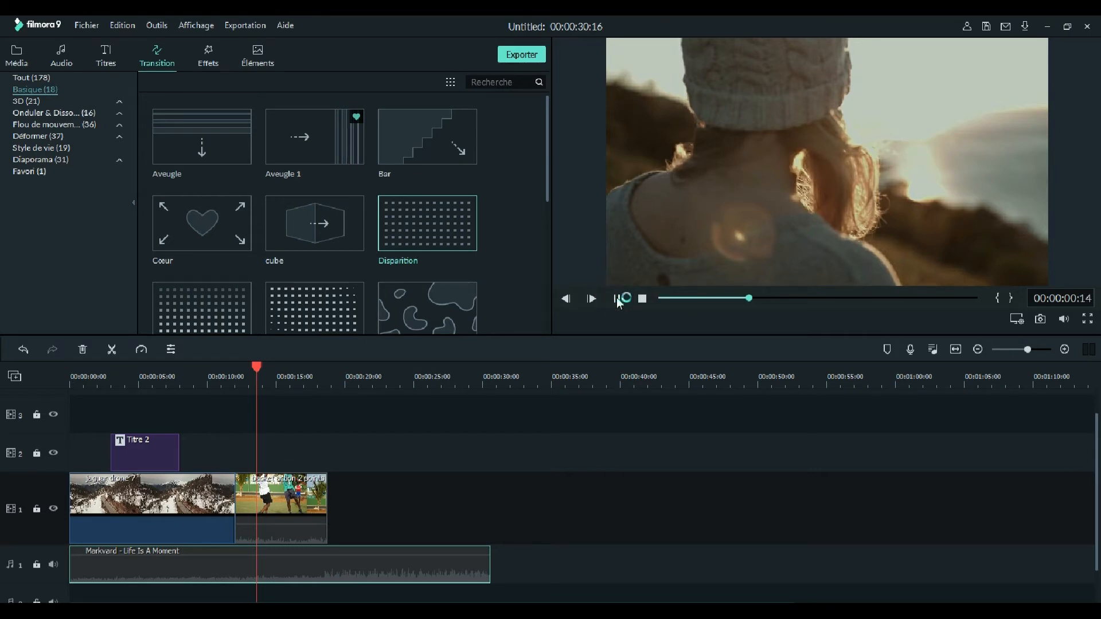
pyautogui.click(452, 231)
pyautogui.moveTo(452, 231); pyautogui.dragTo(236, 502)
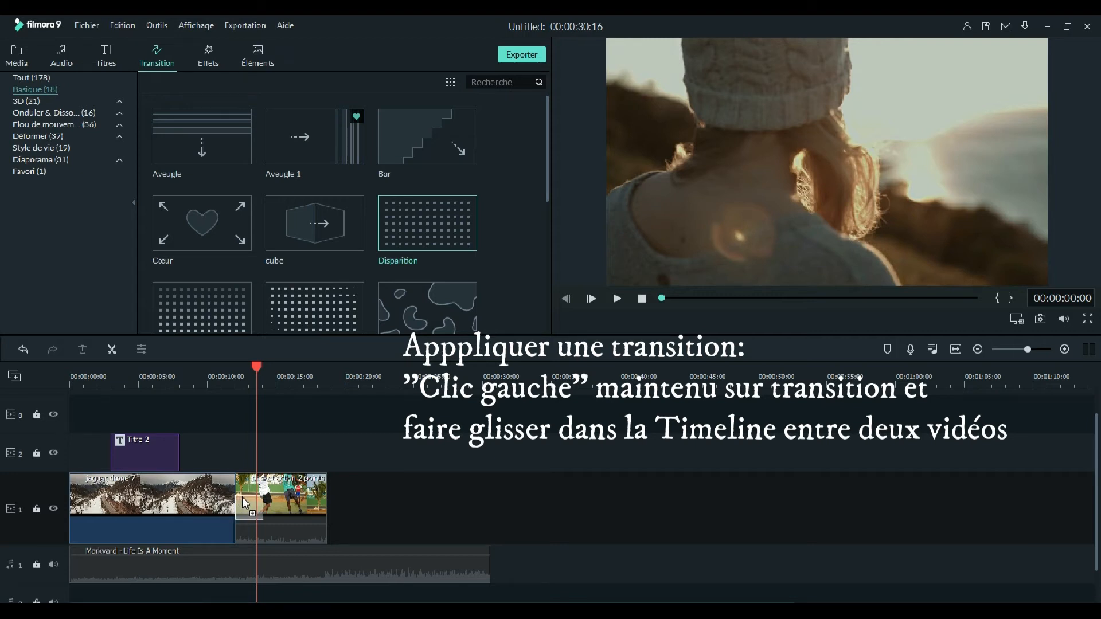
pyautogui.moveTo(242, 496); pyautogui.dragTo(232, 496)
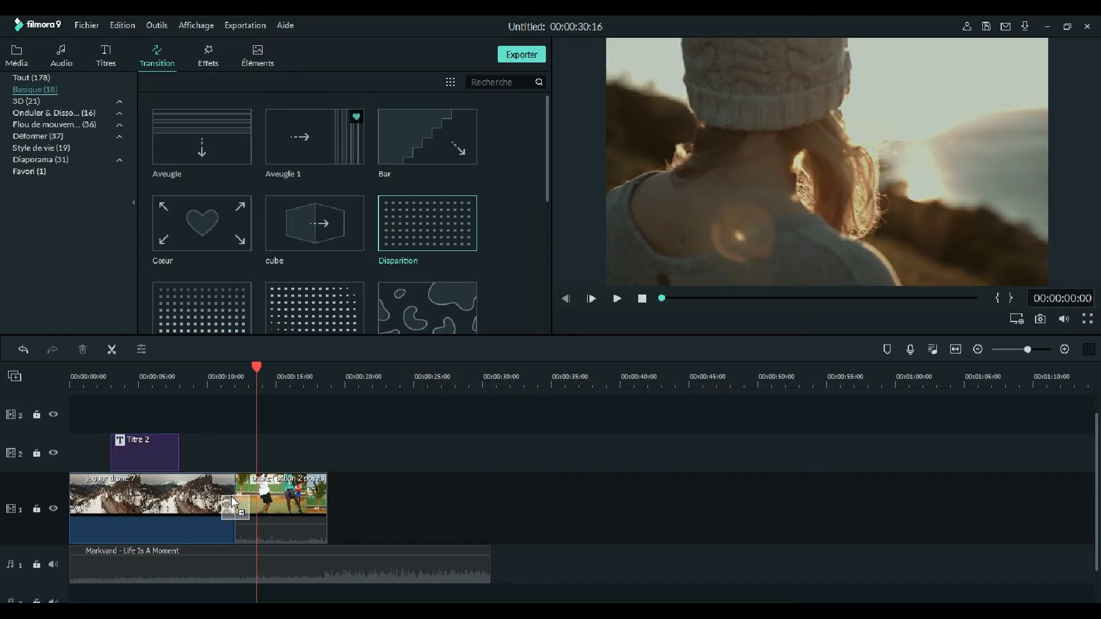
pyautogui.moveTo(232, 497); pyautogui.dragTo(232, 497)
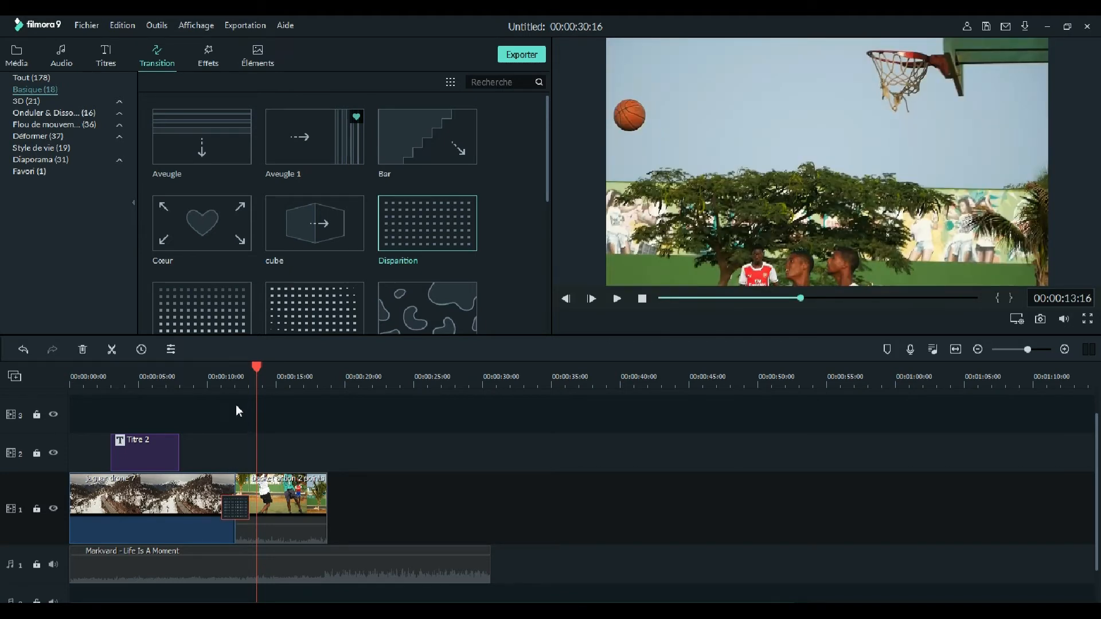
# Play the edit from 00:00:08:22 through the Disparition transition and pause at 00:00:15:19
pyautogui.click(210, 382)
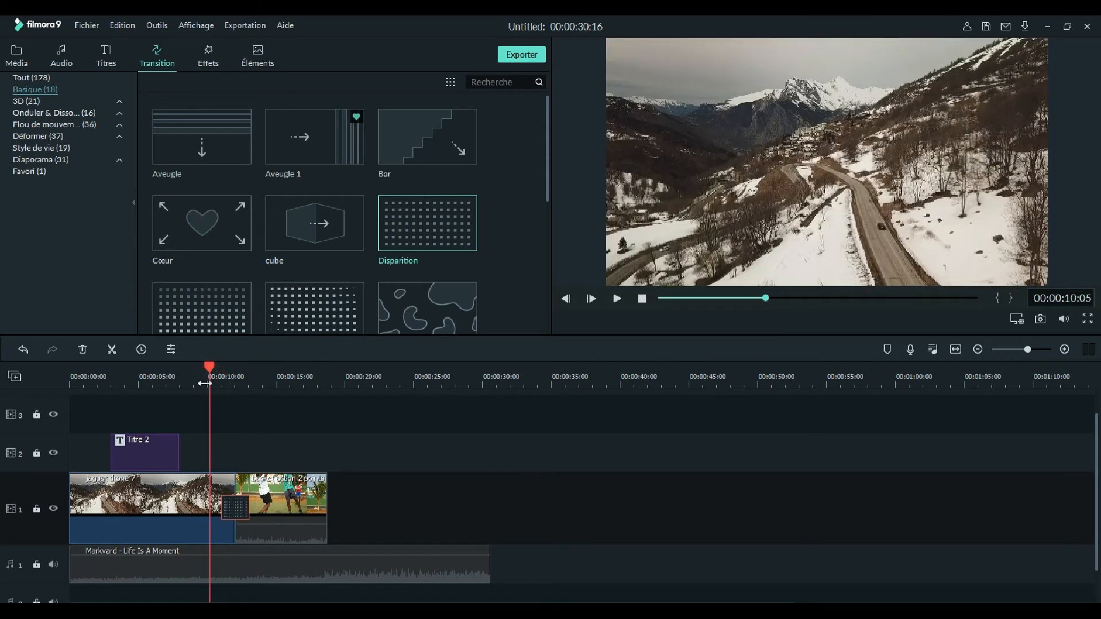
pyautogui.click(191, 382)
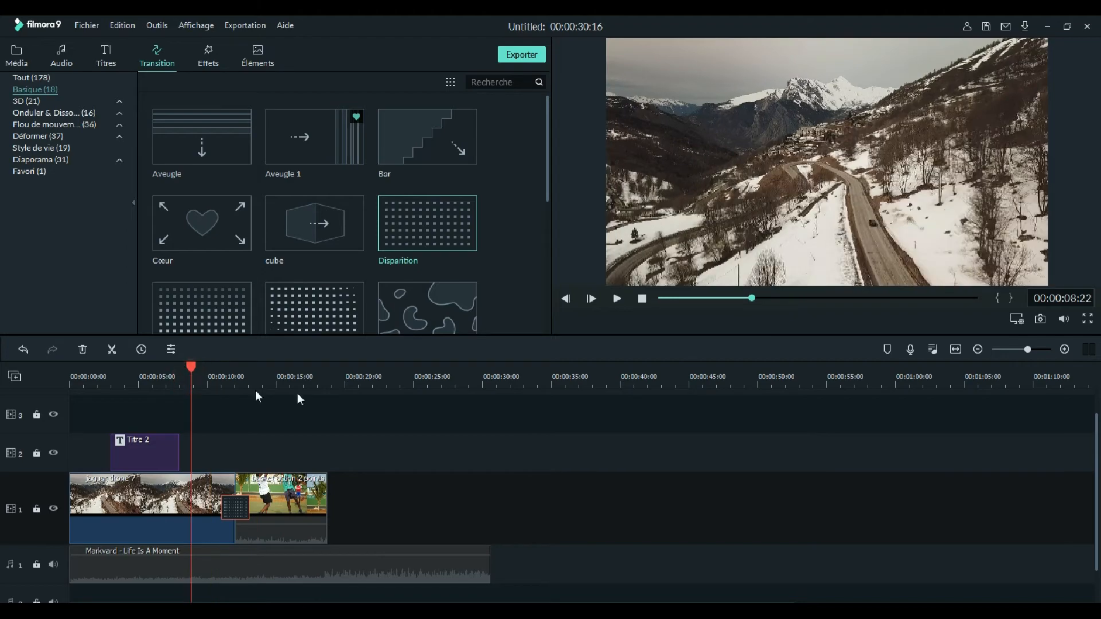
pyautogui.click(617, 301)
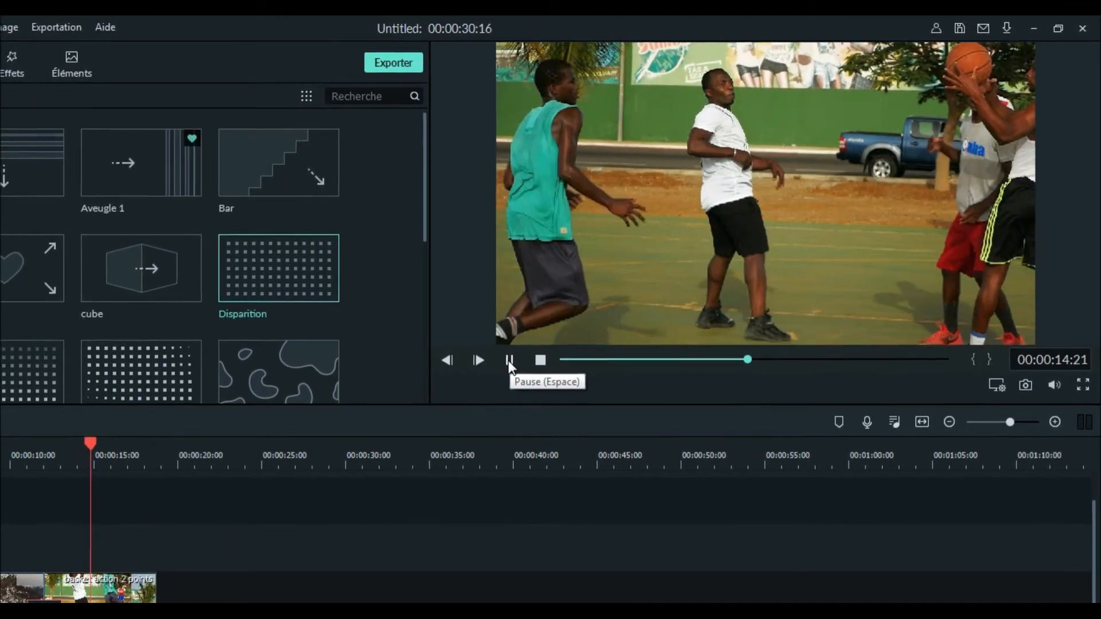
pyautogui.click(500, 367)
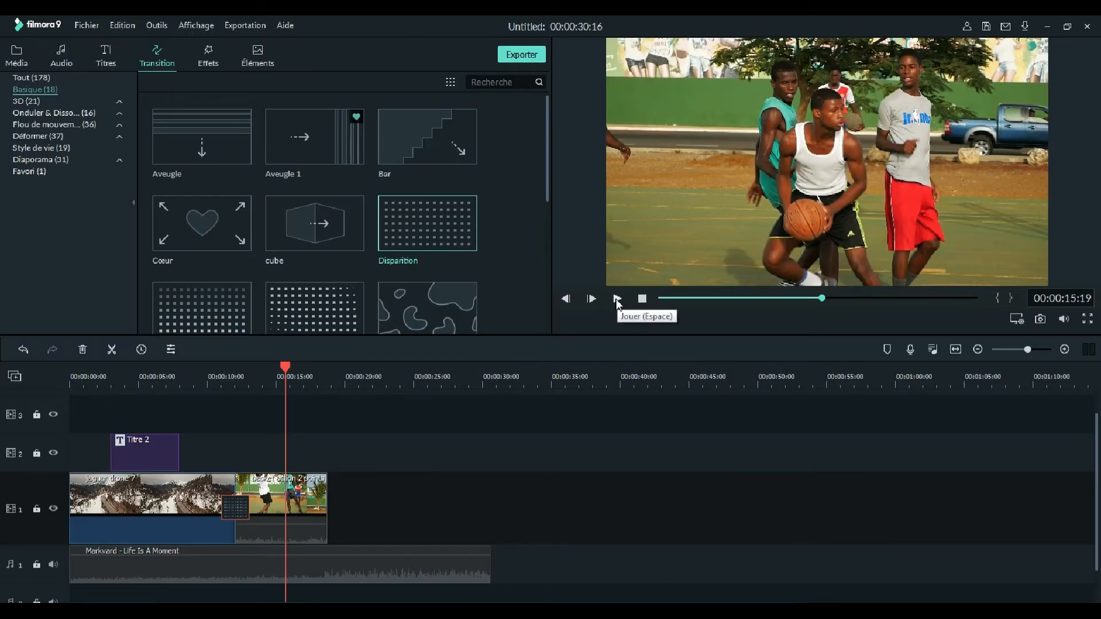
# Open the properties of the transition between the two clips, review its duration and transition mode, and close them
pyautogui.rightClick(236, 510)
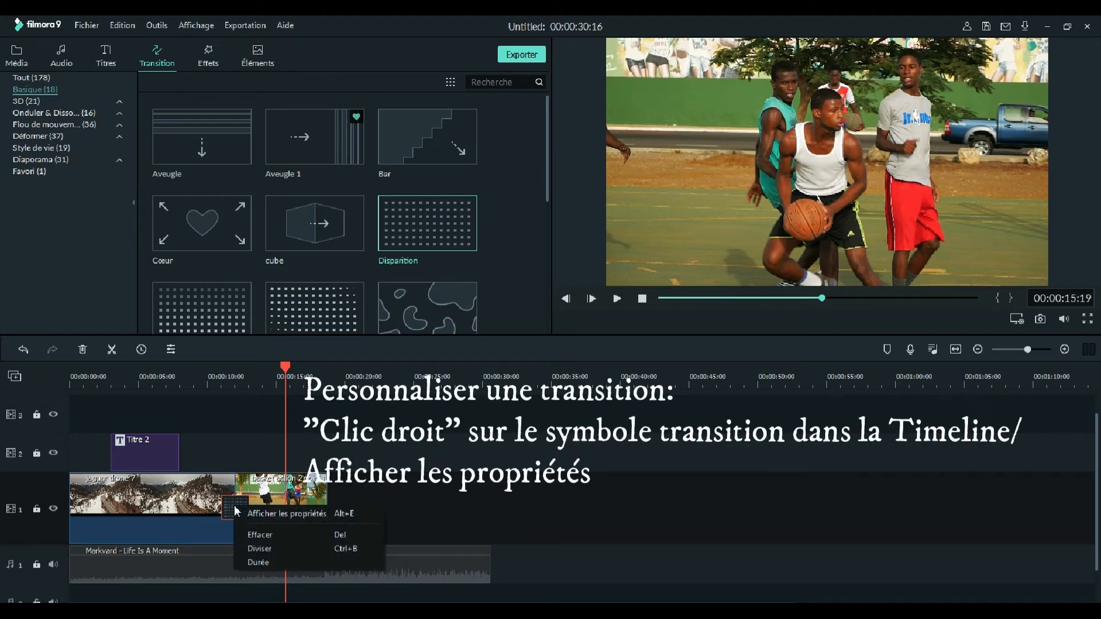
pyautogui.click(236, 513)
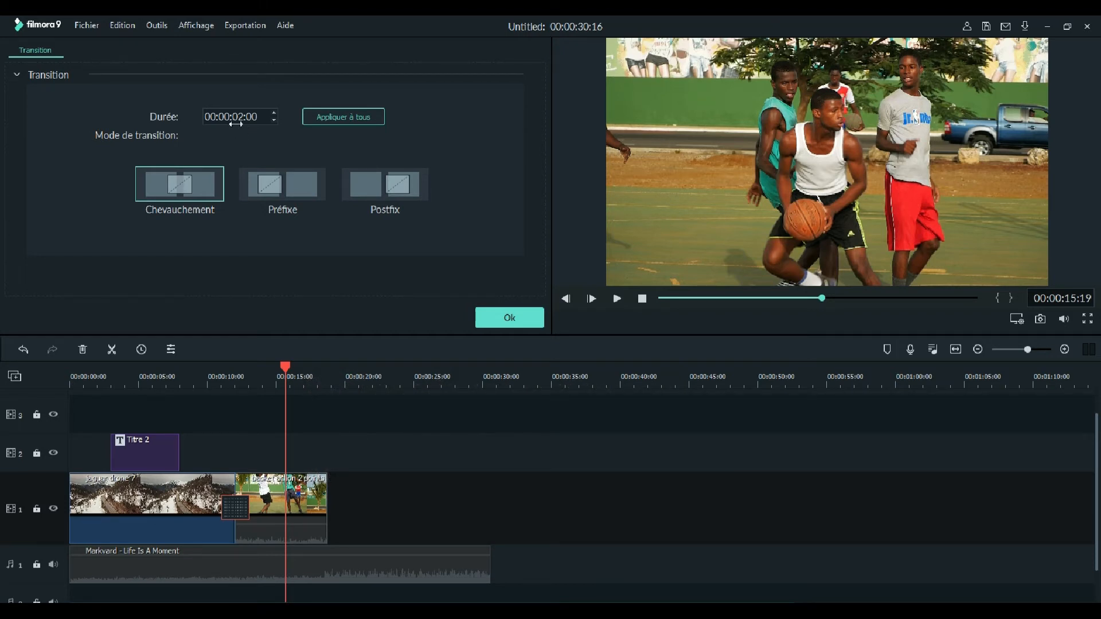
pyautogui.click(505, 322)
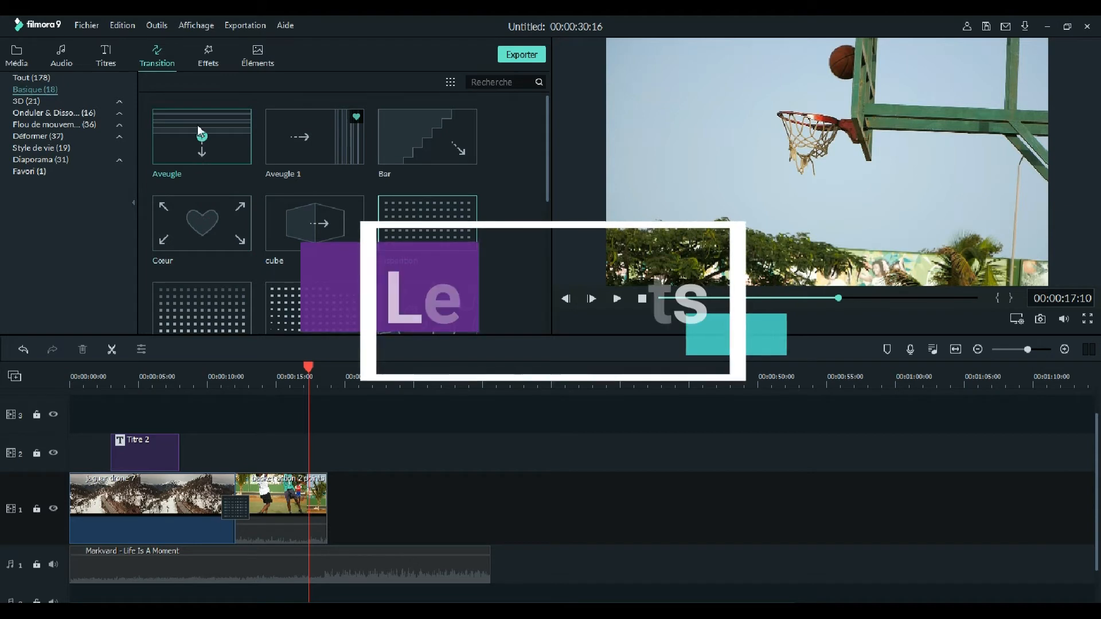
# Open the effects library and browse the Filtres group and its Tremblement category
pyautogui.click(208, 56)
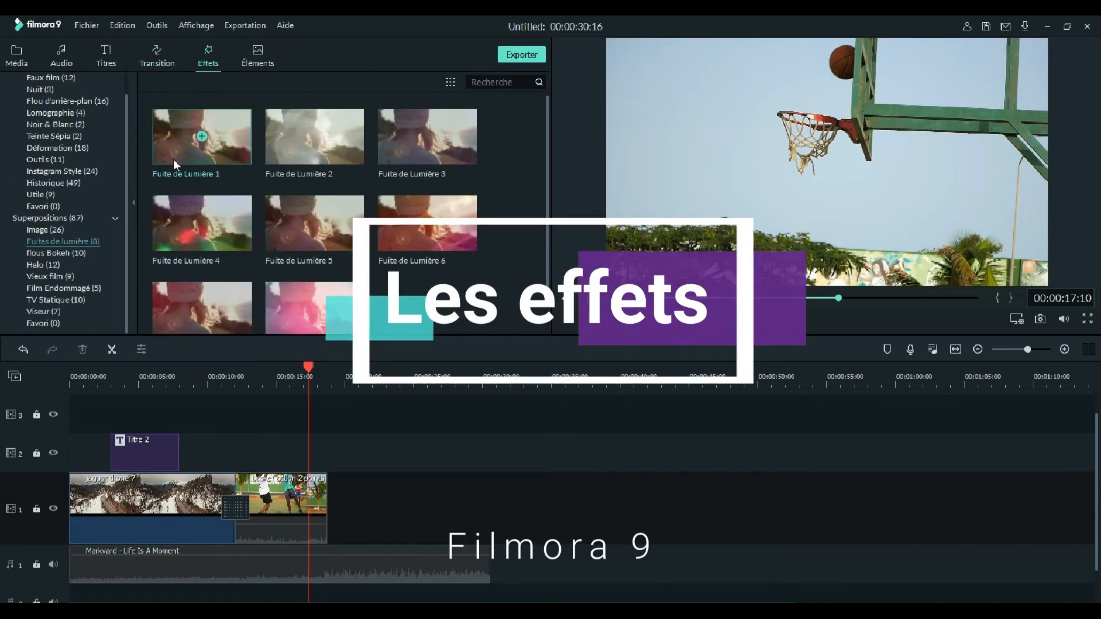
pyautogui.moveTo(125, 174); pyautogui.dragTo(129, 146)
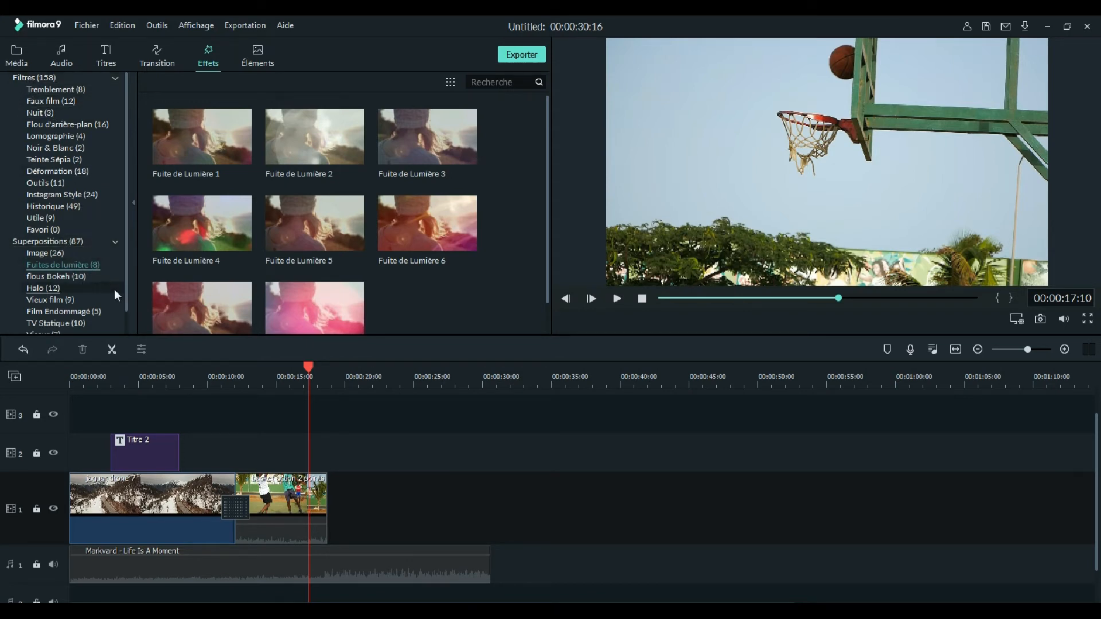
pyautogui.click(35, 79)
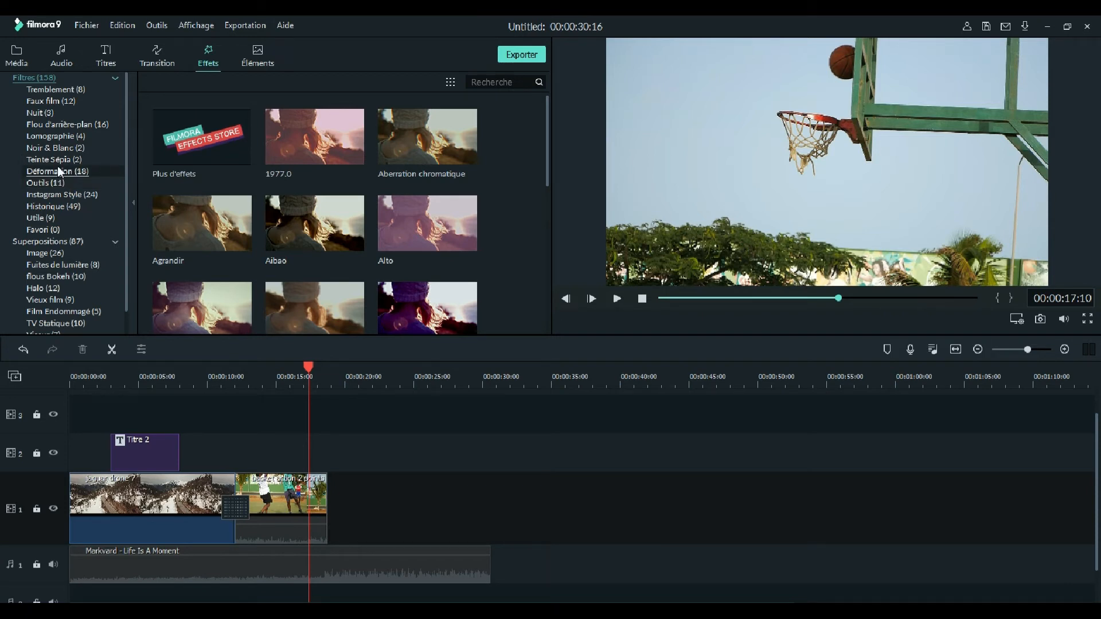
pyautogui.click(52, 90)
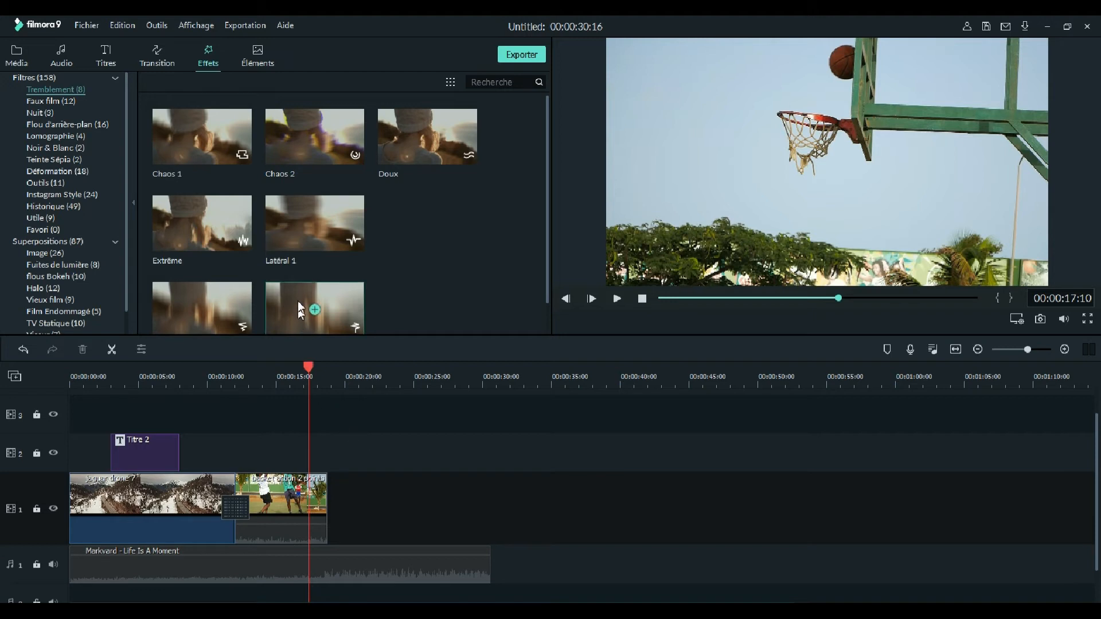
# Preview the Latéral 1 effect and place it on video track 2 above the basketball clip, extended to the clip's end
pyautogui.click(290, 230)
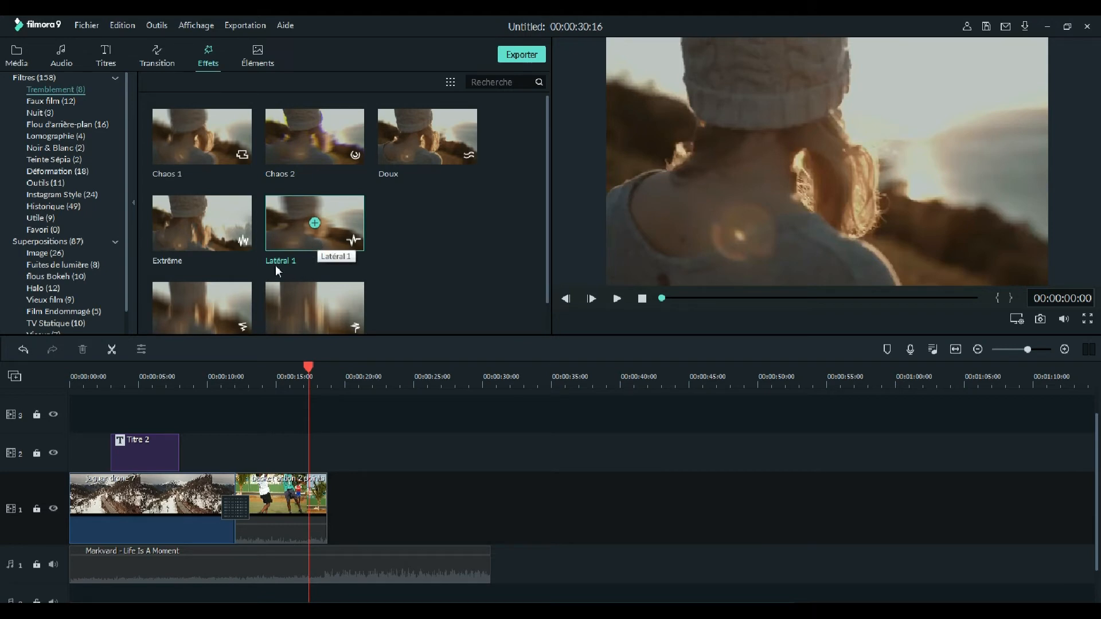
pyautogui.click(614, 298)
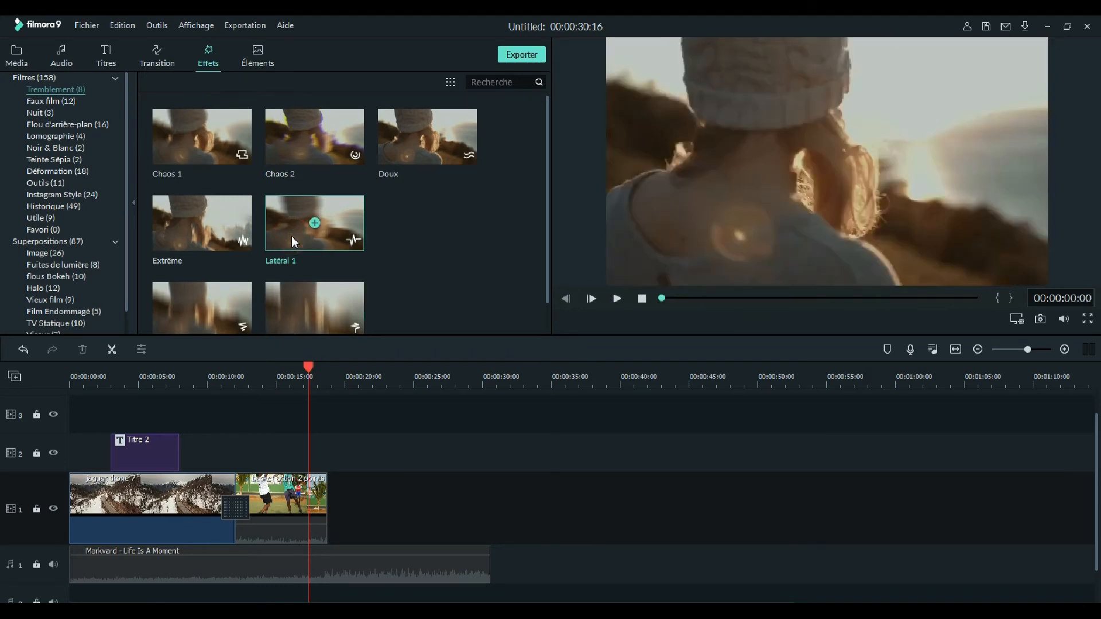
pyautogui.moveTo(292, 240); pyautogui.dragTo(236, 448)
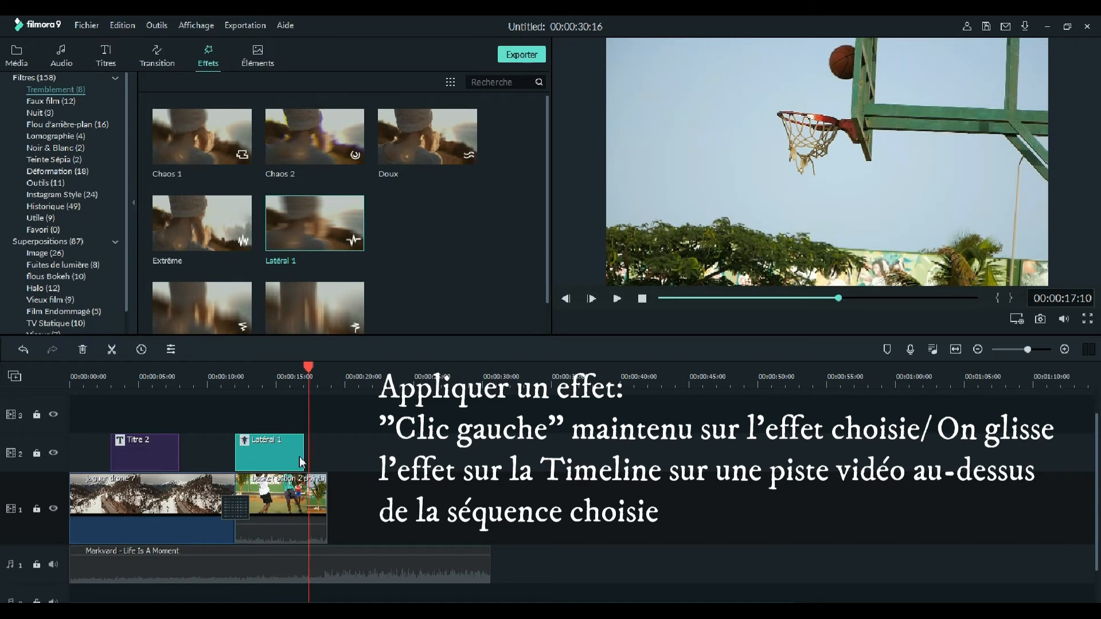
pyautogui.moveTo(303, 452); pyautogui.dragTo(326, 451)
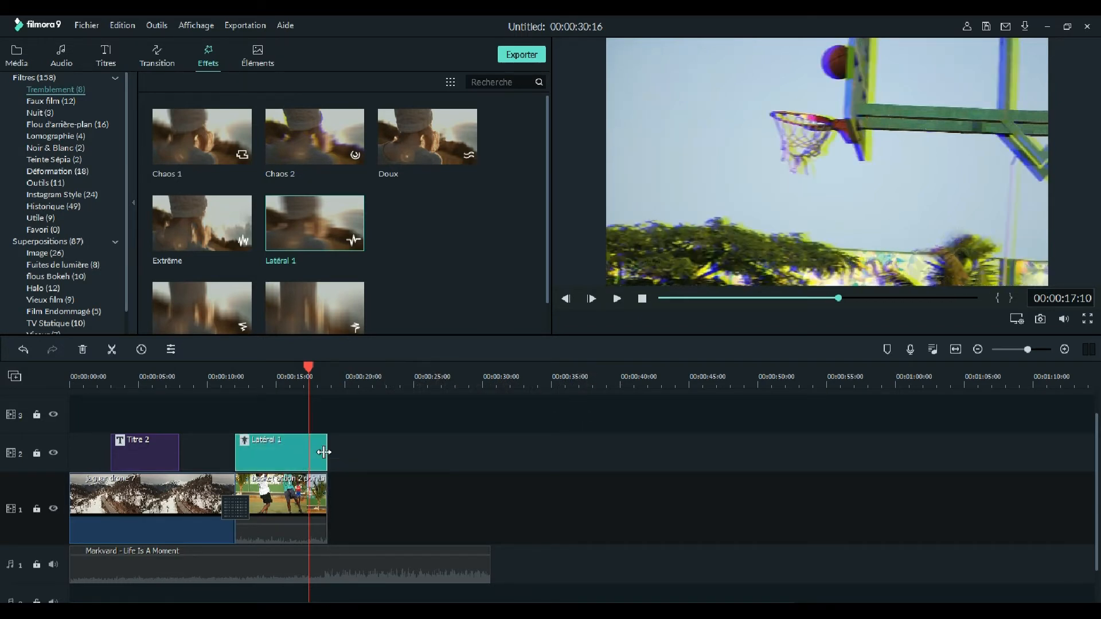
# Play the basketball clip with the Latéral 1 effect from 00:00:13:12, pause at 00:00:17:23, and delete the effect from video track 2
pyautogui.click(255, 384)
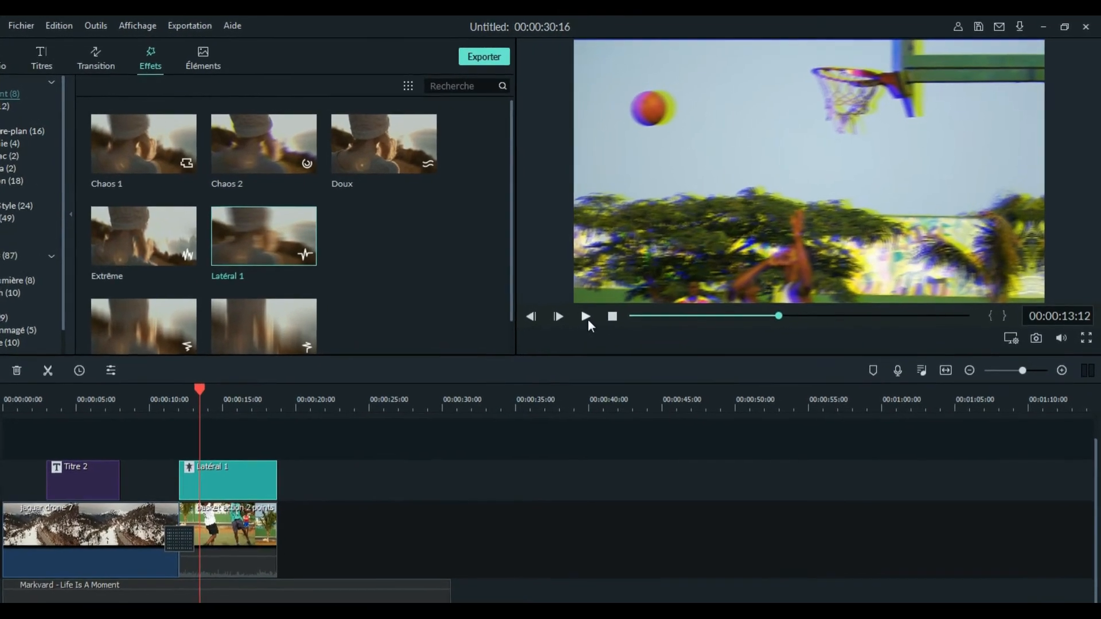
pyautogui.click(573, 325)
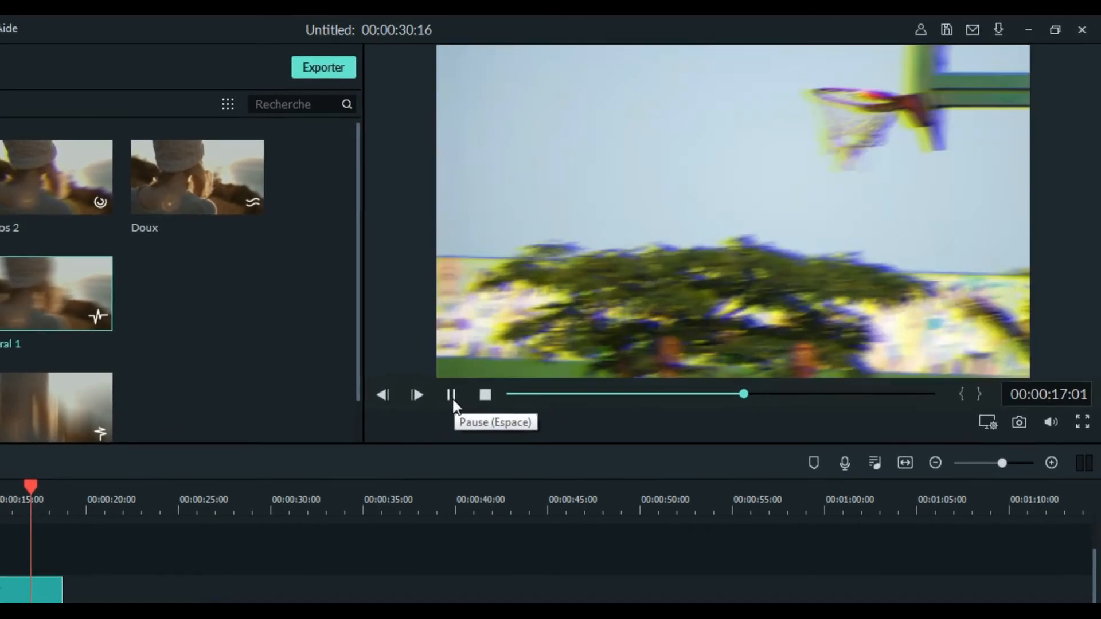
pyautogui.click(451, 396)
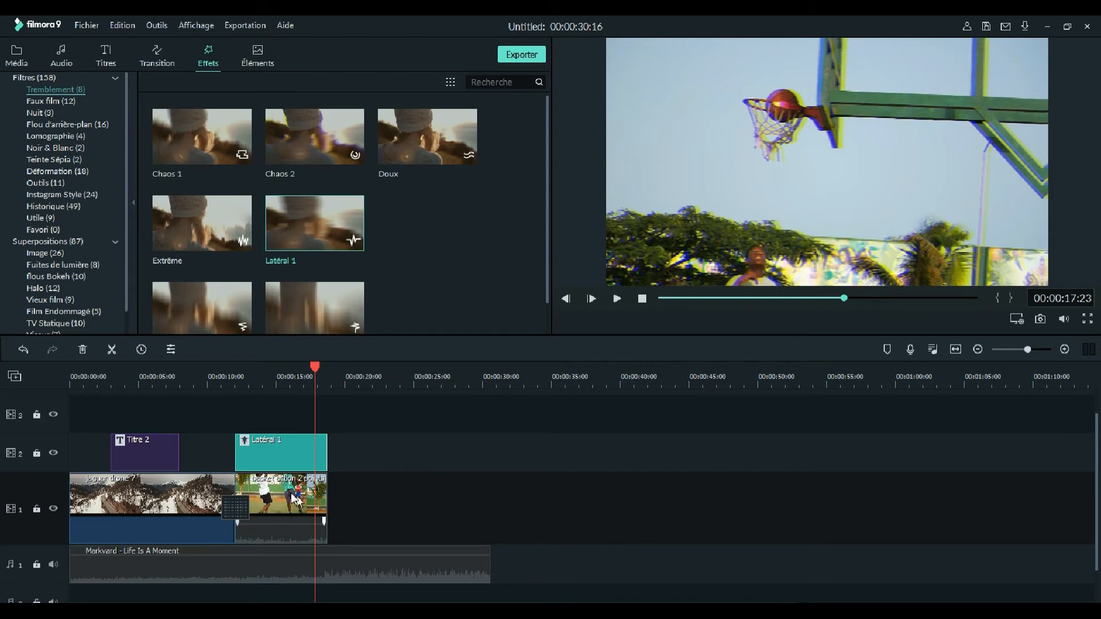
pyautogui.rightClick(285, 459)
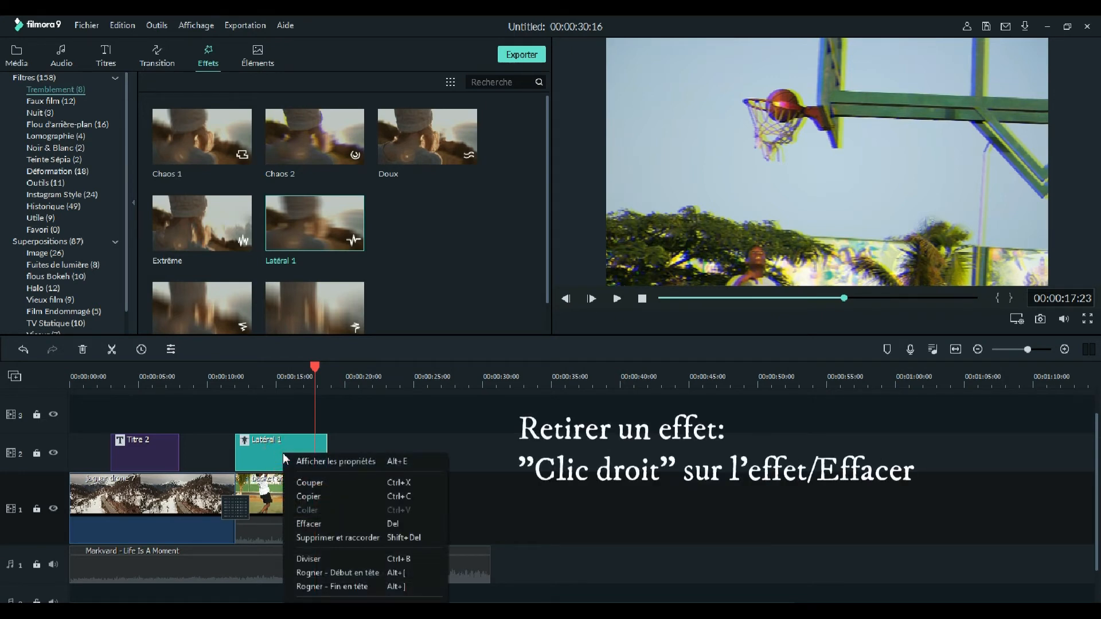
pyautogui.click(329, 524)
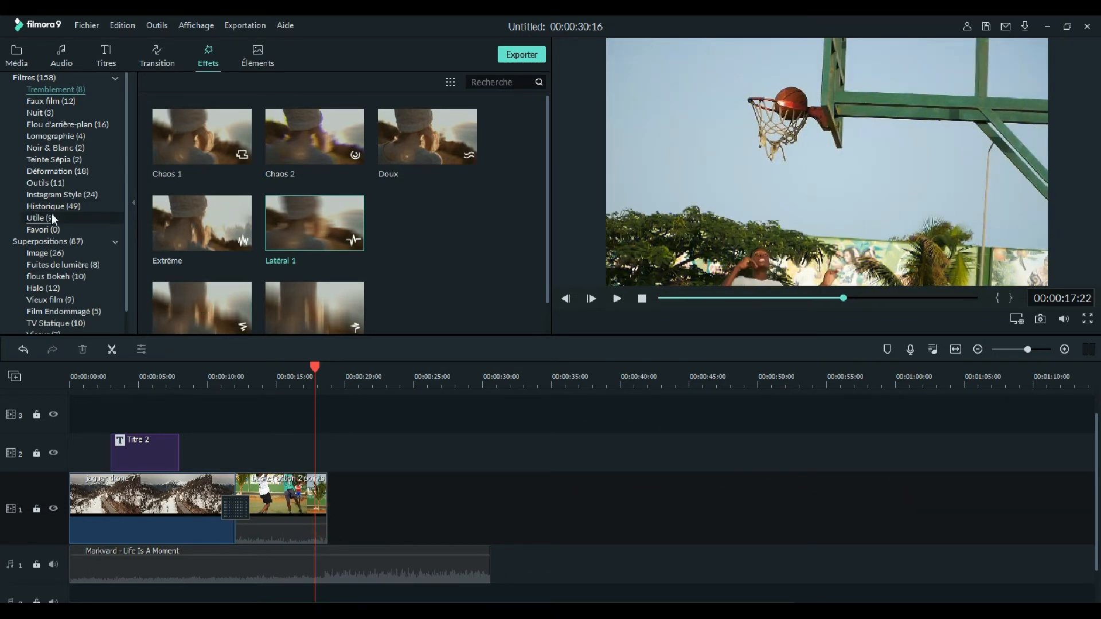
# Preview the Cendre filter from the Noir & Blanc category and place it on video track 2 over the full basketball clip
pyautogui.click(46, 101)
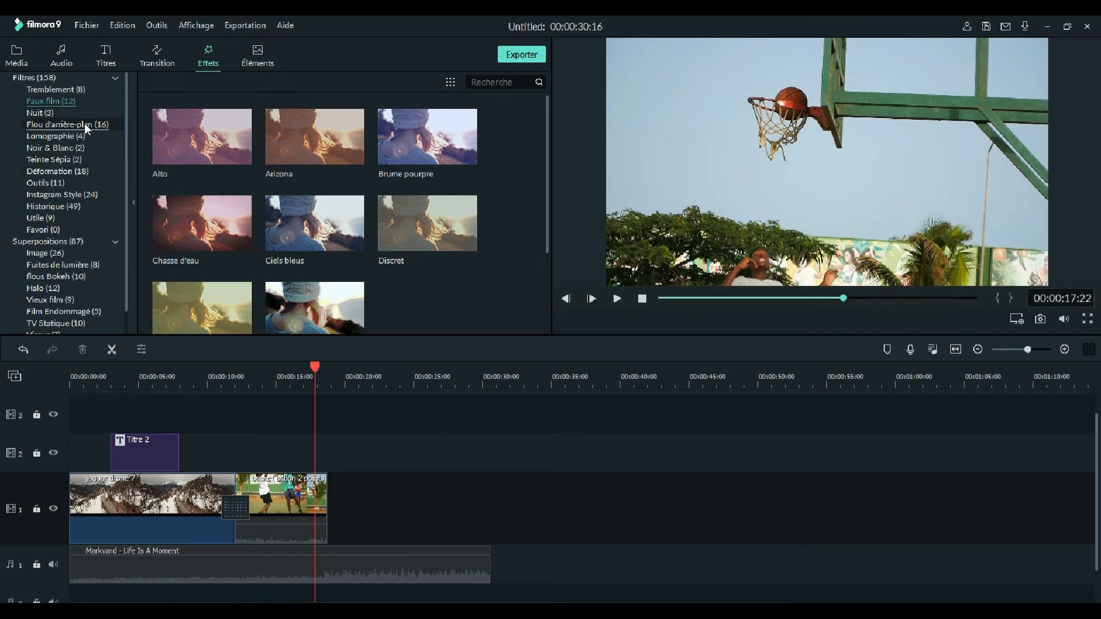
pyautogui.click(75, 149)
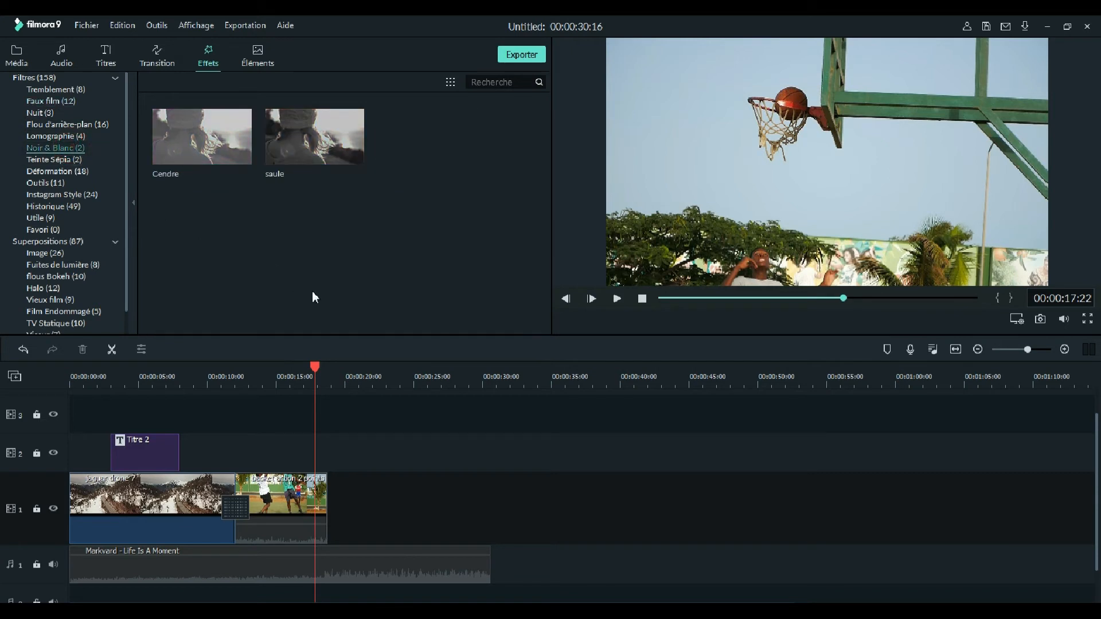
pyautogui.click(226, 156)
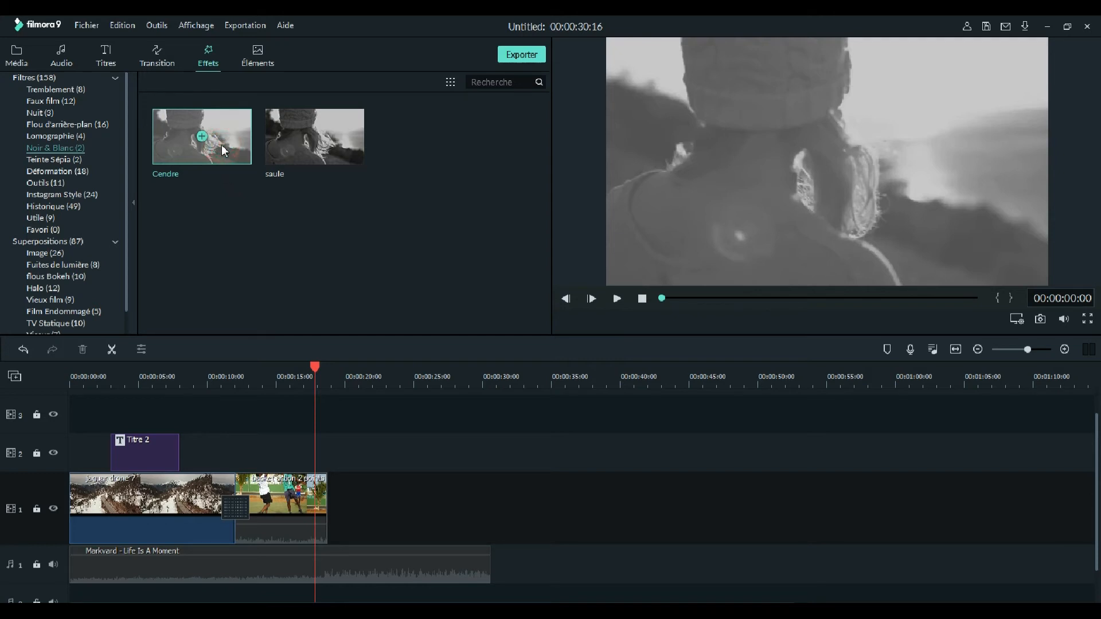
pyautogui.moveTo(221, 145); pyautogui.dragTo(236, 445)
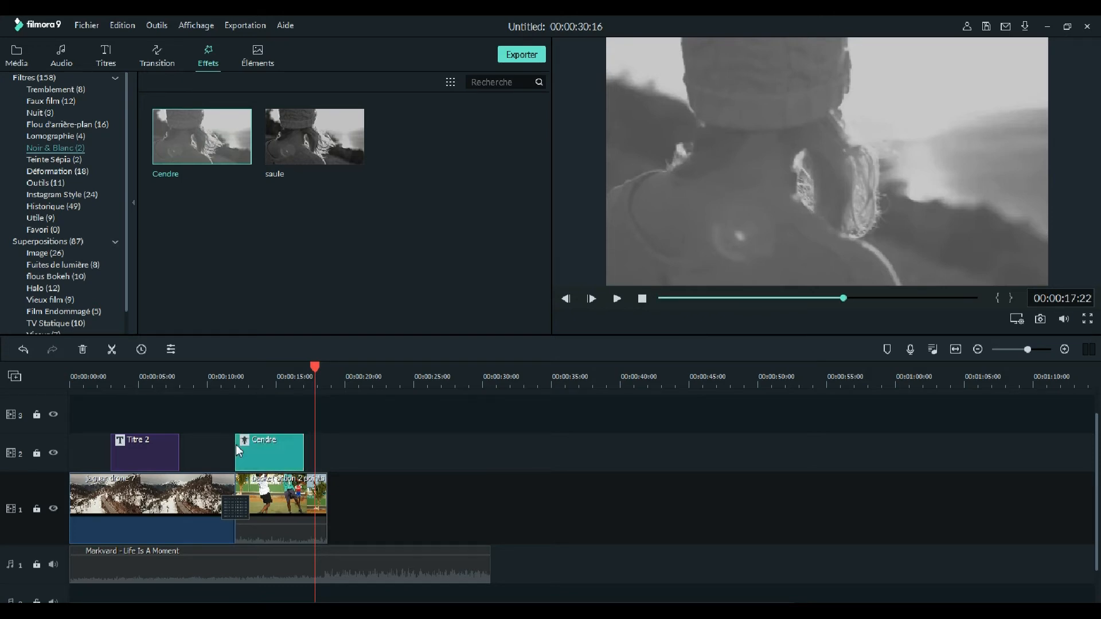
pyautogui.moveTo(304, 450); pyautogui.dragTo(326, 450)
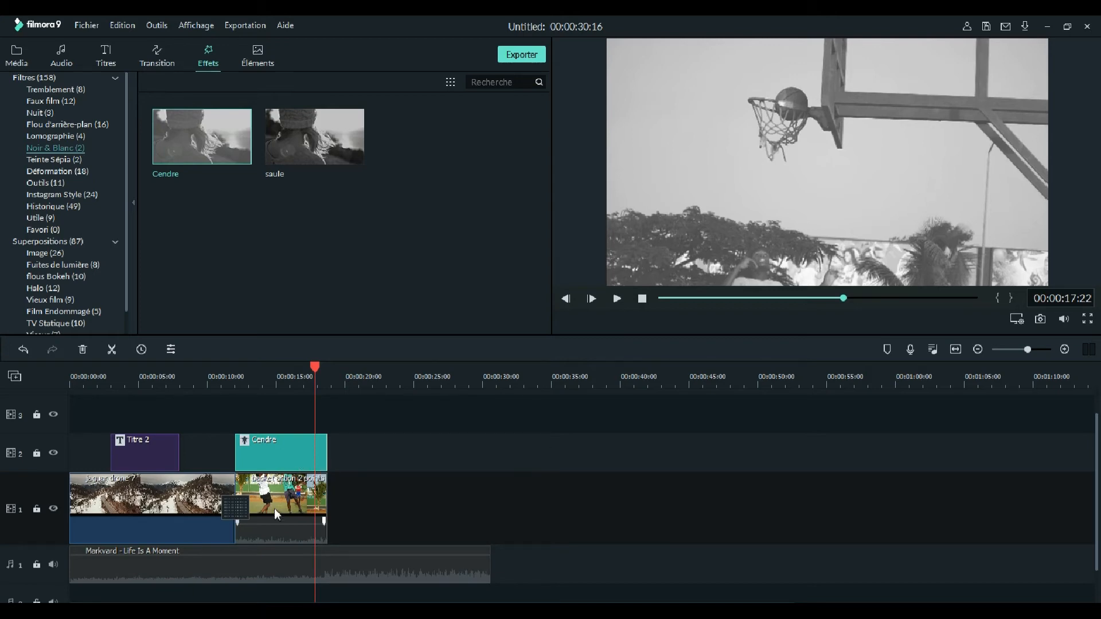
# Play the basketball clip with the Cendre filter from 00:00:13:02, pause at 00:00:15:20, and delete the filter from video track 2
pyautogui.click(249, 384)
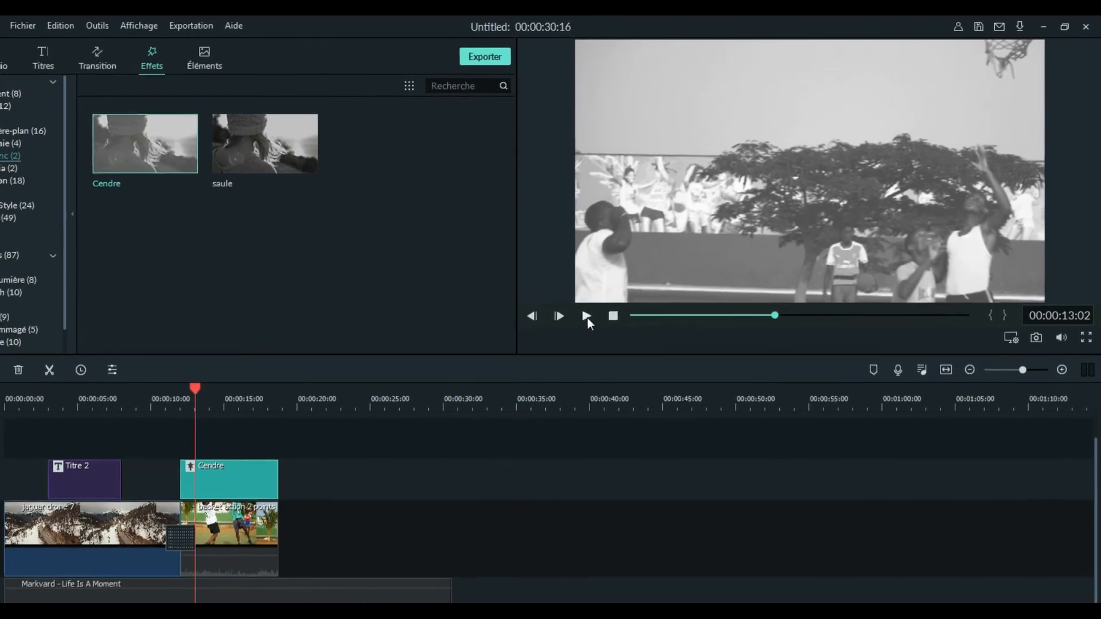
pyautogui.click(572, 324)
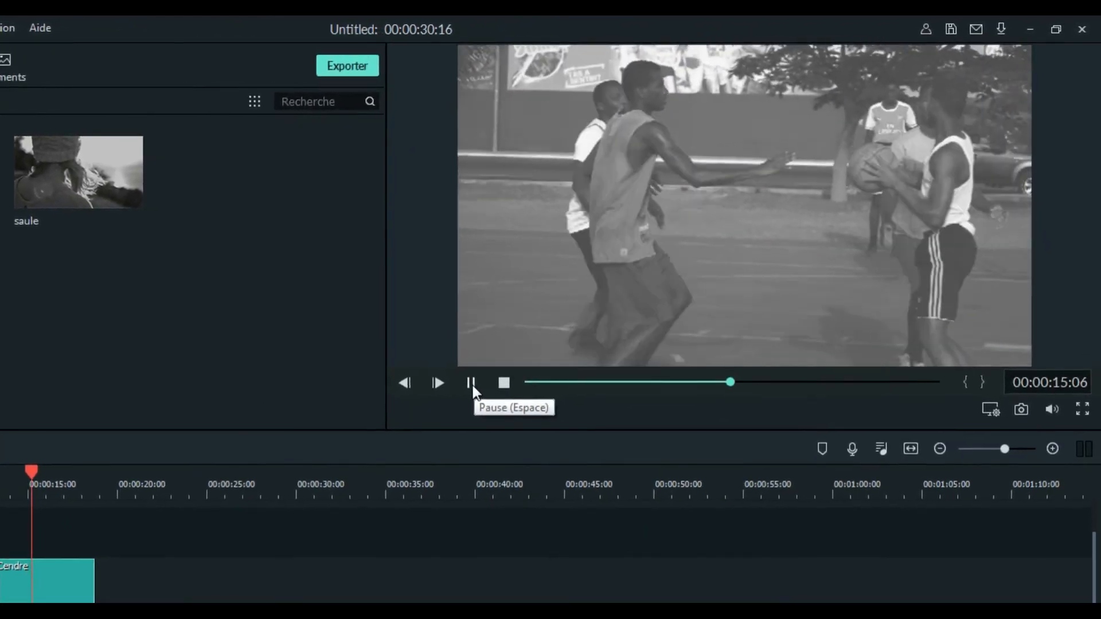
pyautogui.click(509, 361)
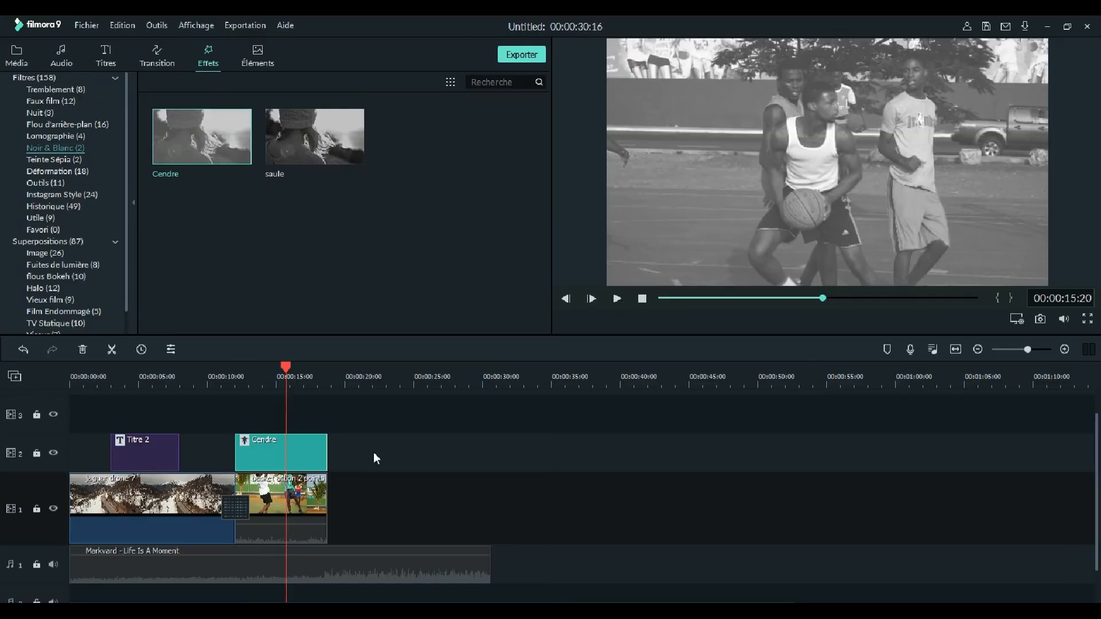
pyautogui.rightClick(308, 453)
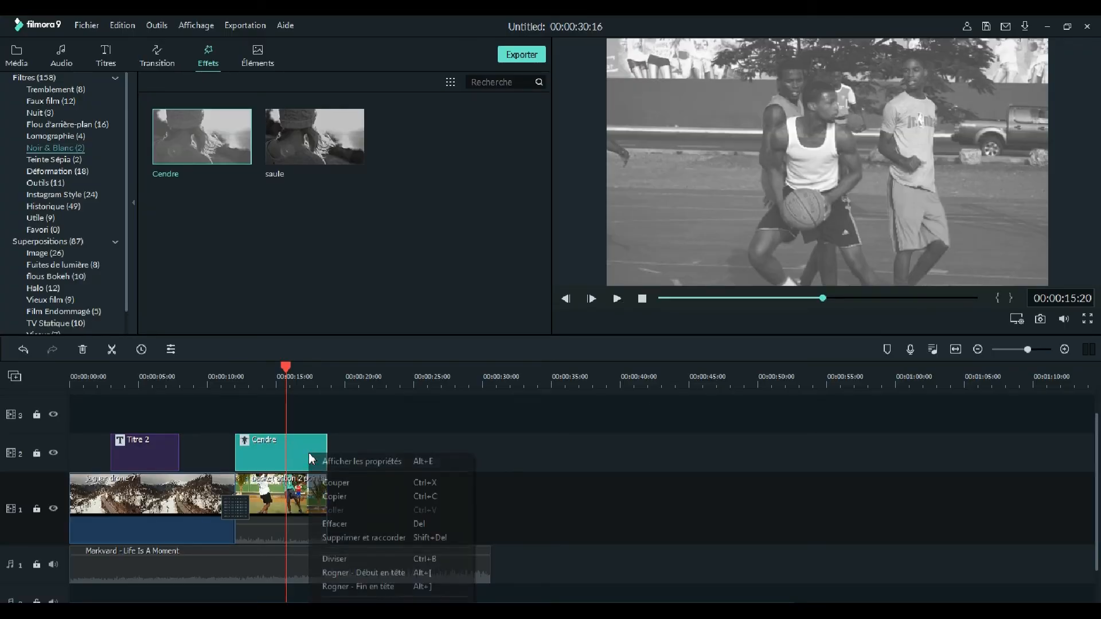
pyautogui.click(353, 524)
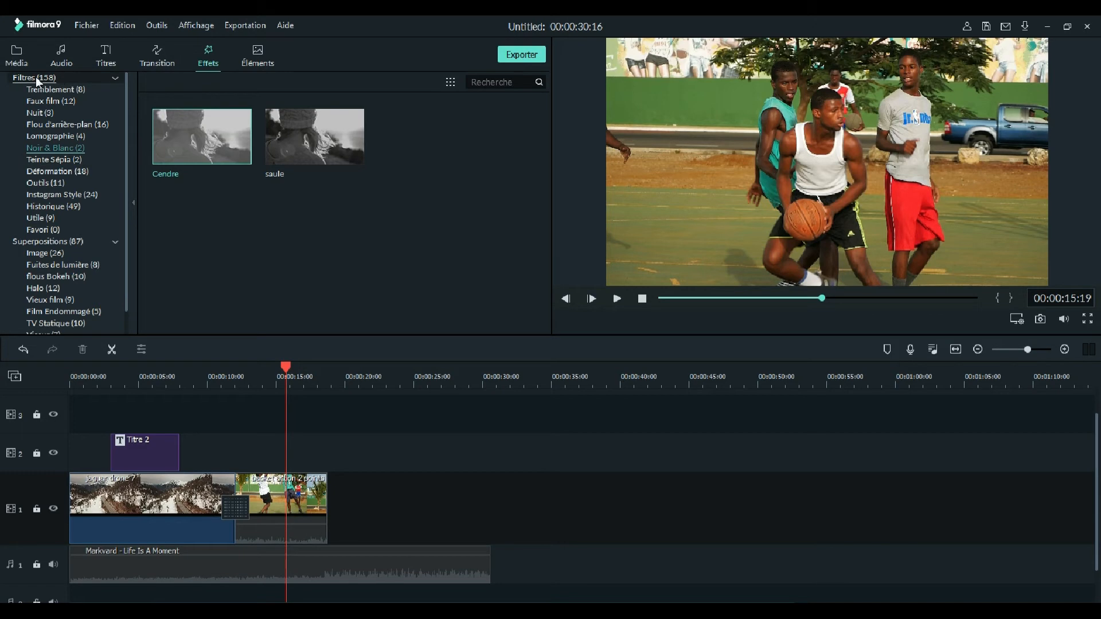
# Browse the Superpositions effects through the Image, flous Bokeh and Fuites de lumière categories
pyautogui.click(57, 244)
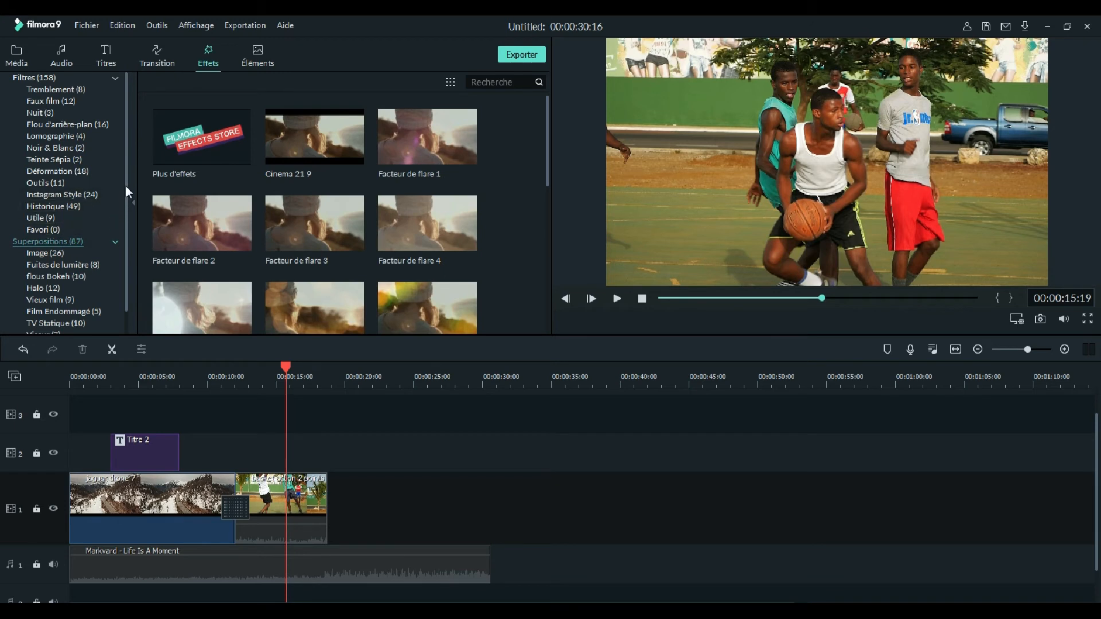
pyautogui.scroll(-1, 125, 189)
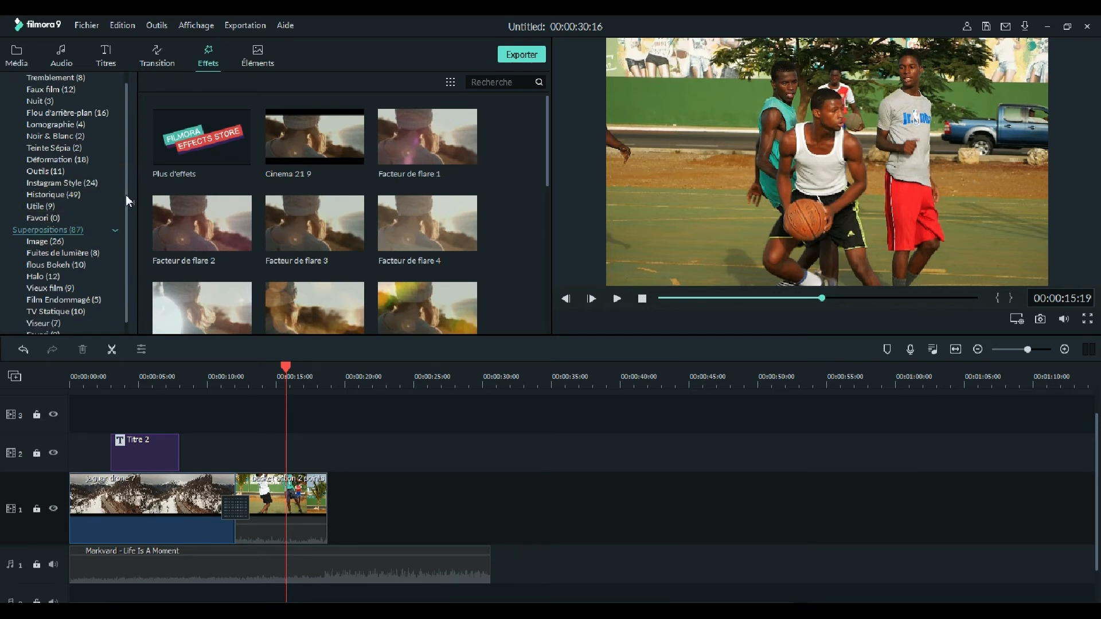
pyautogui.scroll(-1, 123, 209)
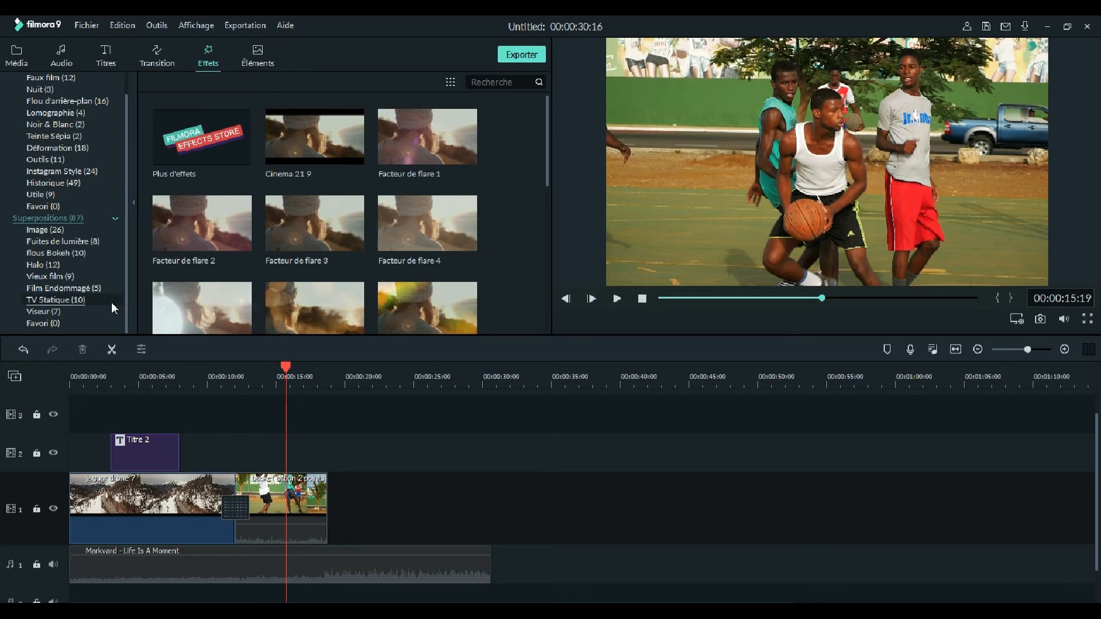
pyautogui.click(56, 231)
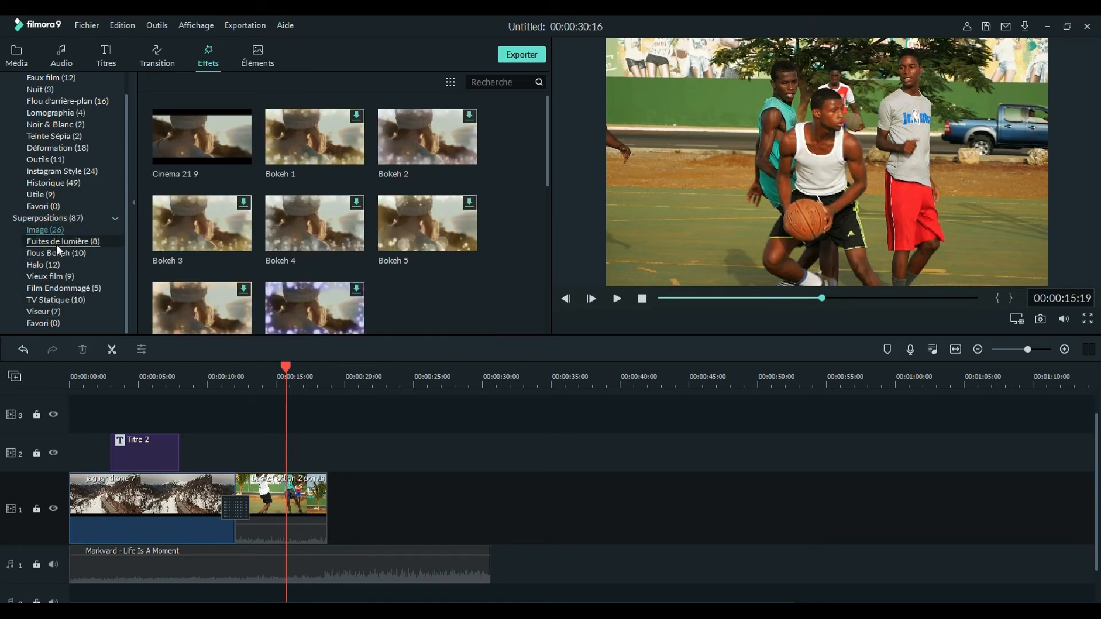
pyautogui.click(54, 252)
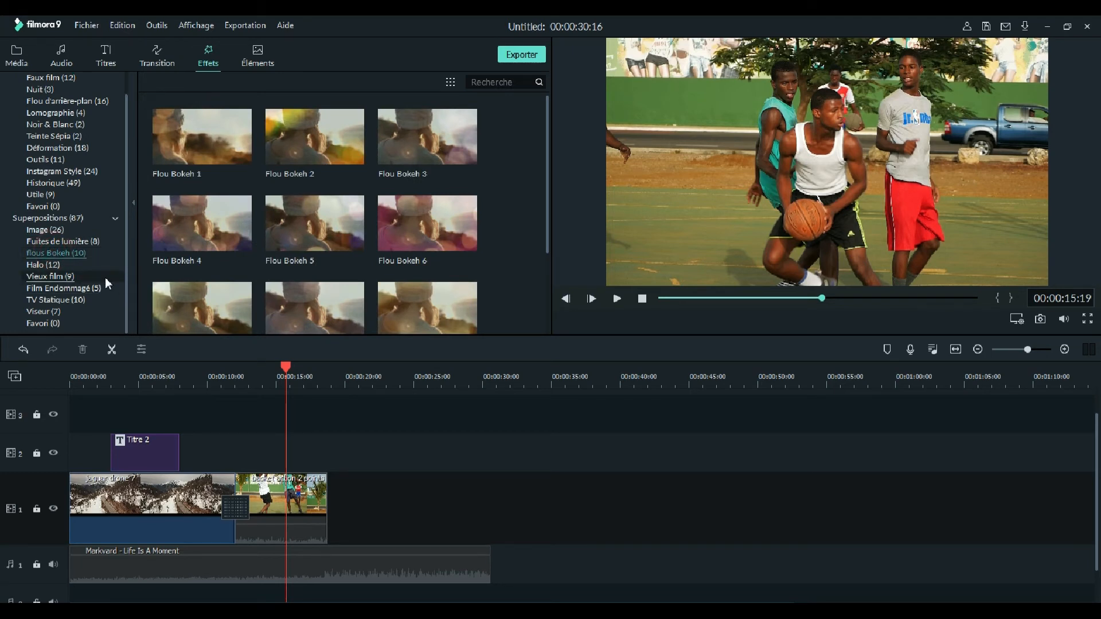
pyautogui.click(73, 243)
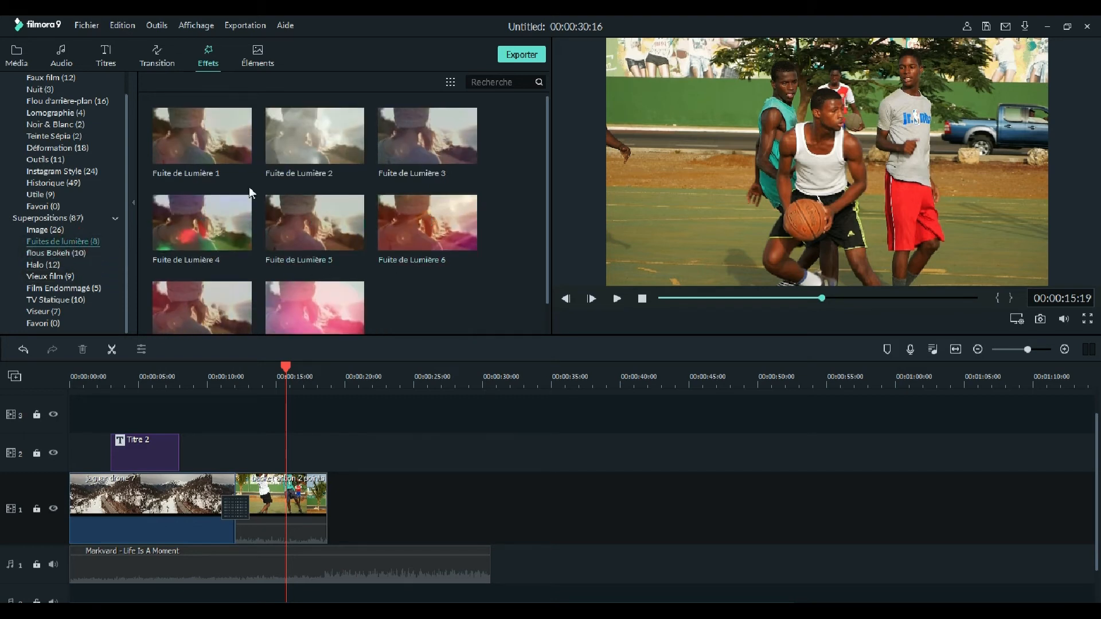
# Preview the Fuite de Lumière 1 overlay and place it on video track 2 above the basketball clip, extended to the clip's end
pyautogui.click(233, 147)
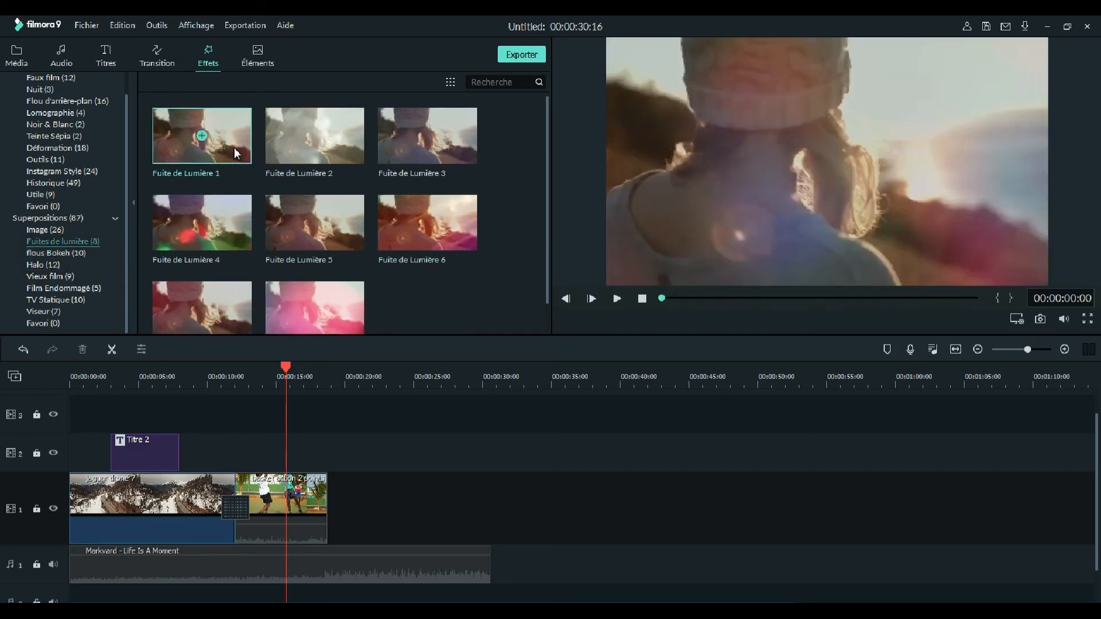
pyautogui.click(617, 298)
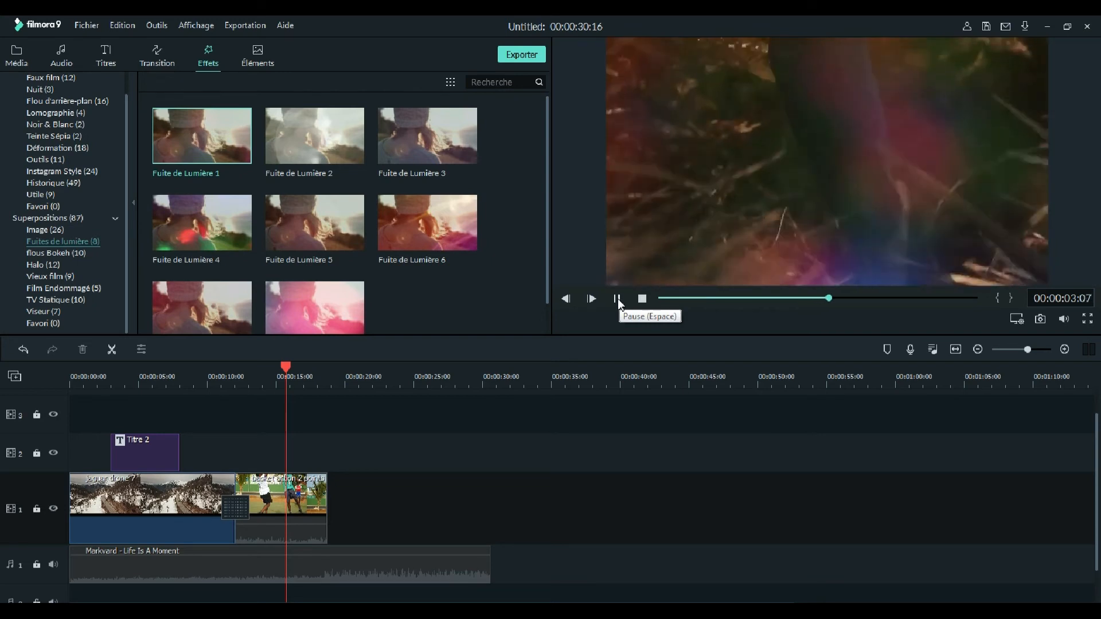
pyautogui.click(617, 298)
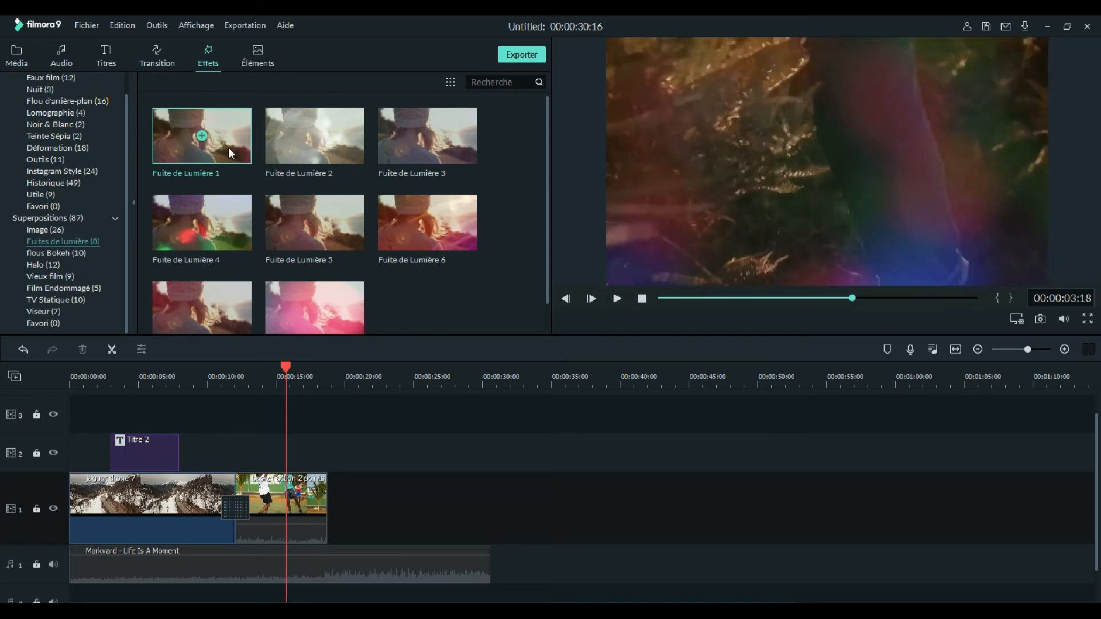
pyautogui.moveTo(228, 146); pyautogui.dragTo(236, 478)
pyautogui.moveTo(302, 492); pyautogui.dragTo(327, 493)
# Play the basketball clip with the Fuite de Lumière 1 overlay from 00:00:13:15 and pause at 00:00:16:15
pyautogui.click(251, 380)
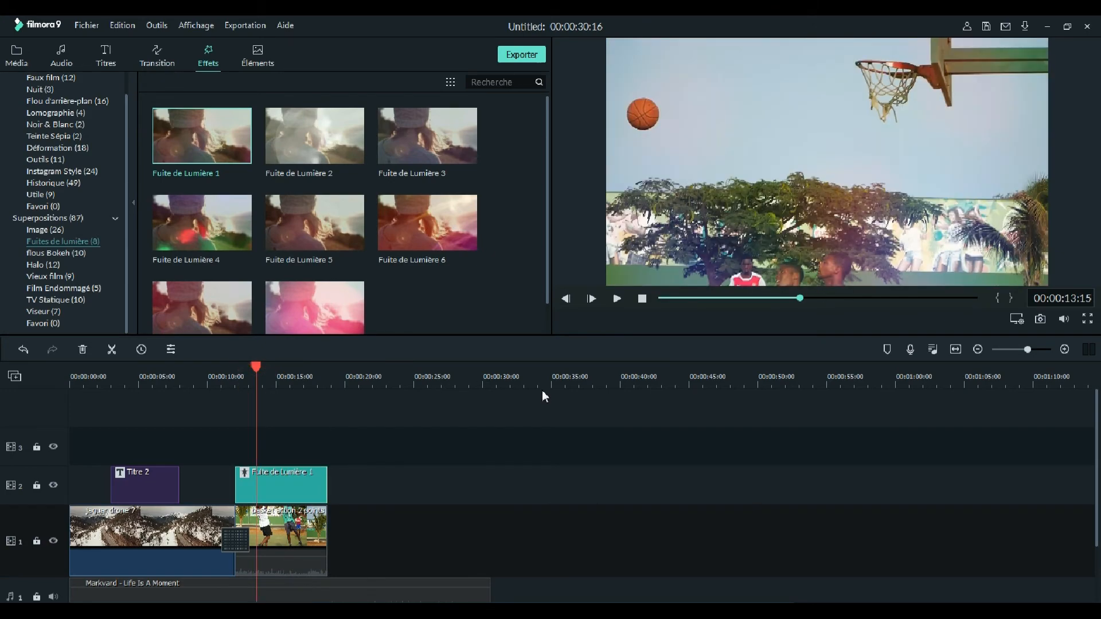
pyautogui.click(599, 308)
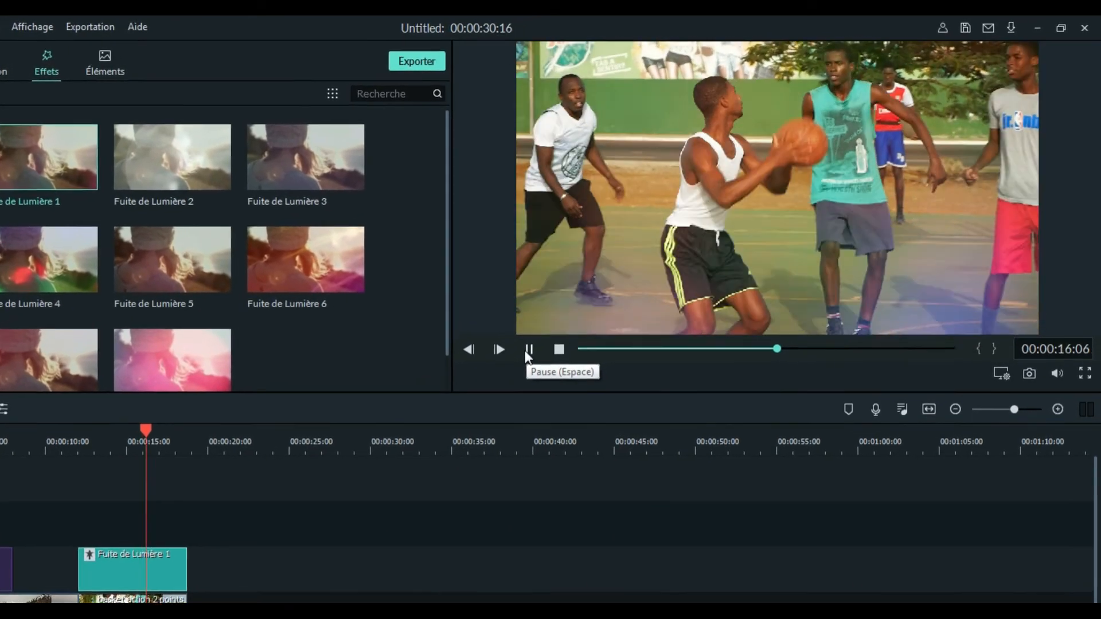
pyautogui.click(527, 352)
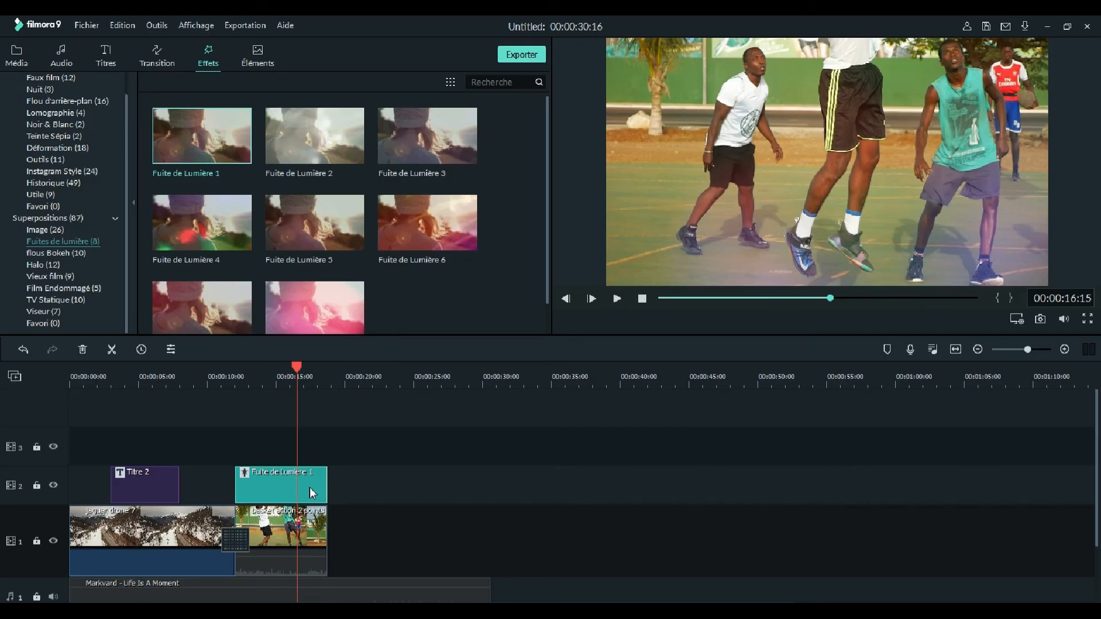
# Open the properties of the Fuite de Lumière 1 overlay on video track 2 and set its Alpha to 50
pyautogui.rightClick(266, 488)
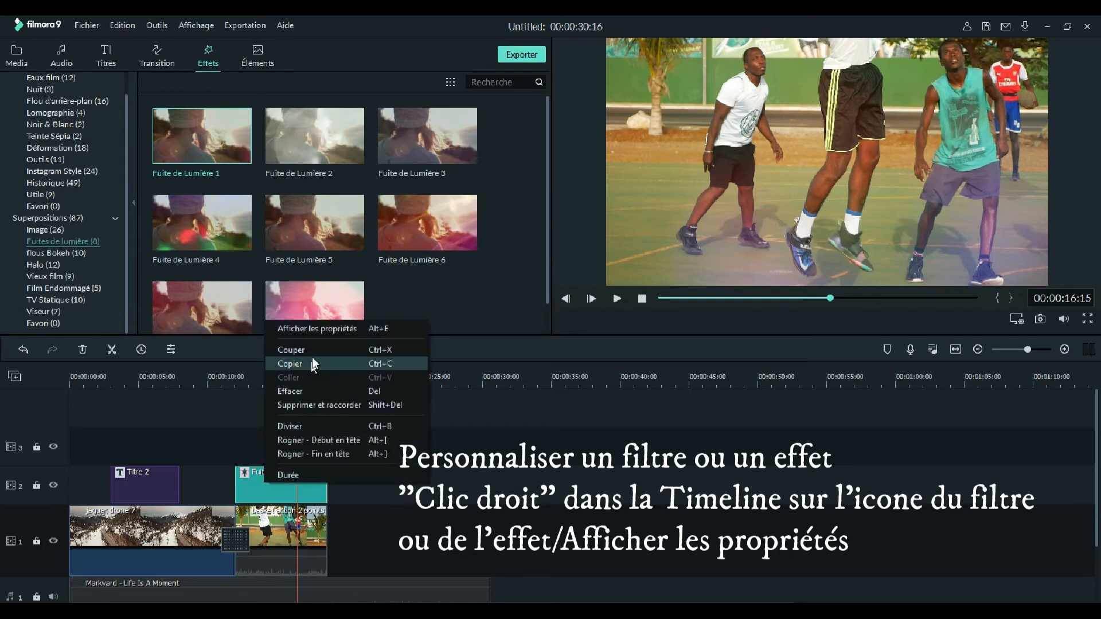
pyautogui.click(321, 329)
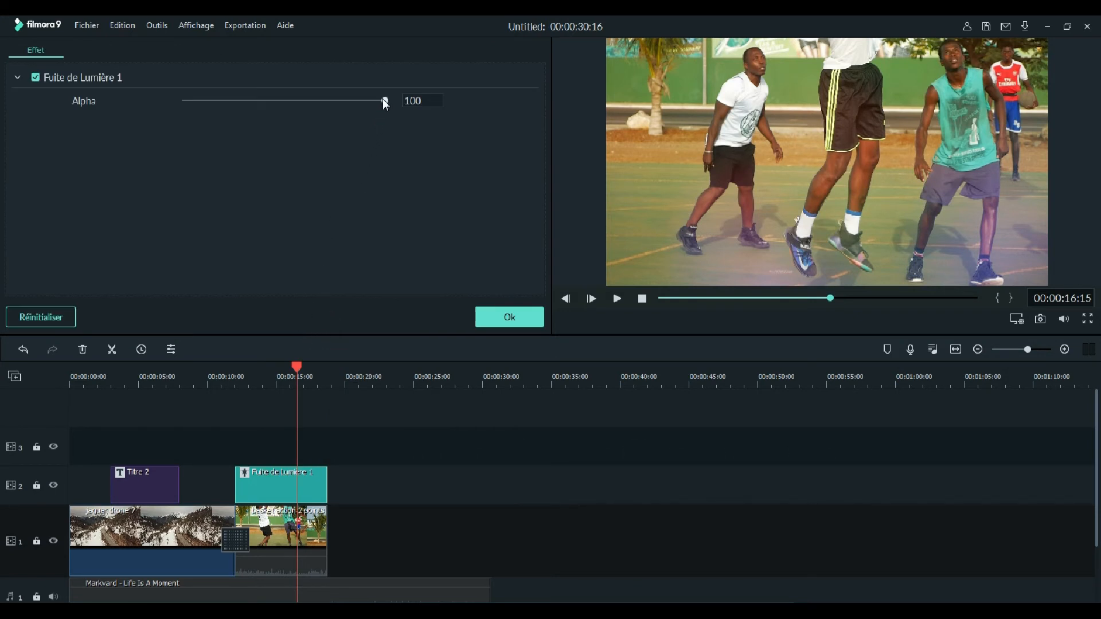
pyautogui.moveTo(385, 101); pyautogui.dragTo(341, 103)
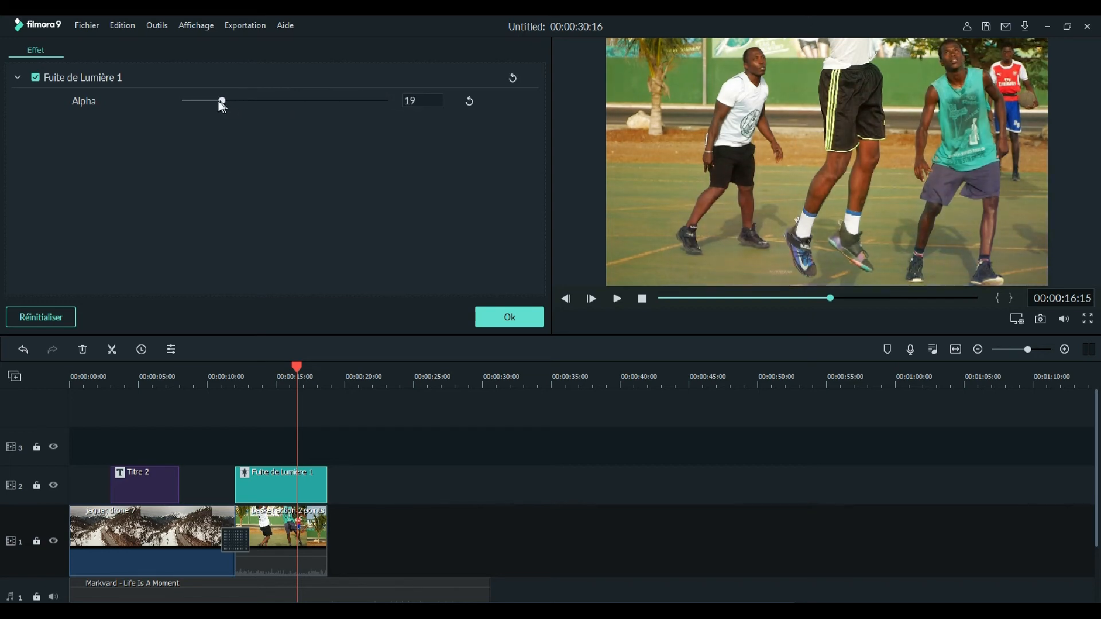
pyautogui.moveTo(200, 103); pyautogui.dragTo(285, 123)
pyautogui.click(487, 317)
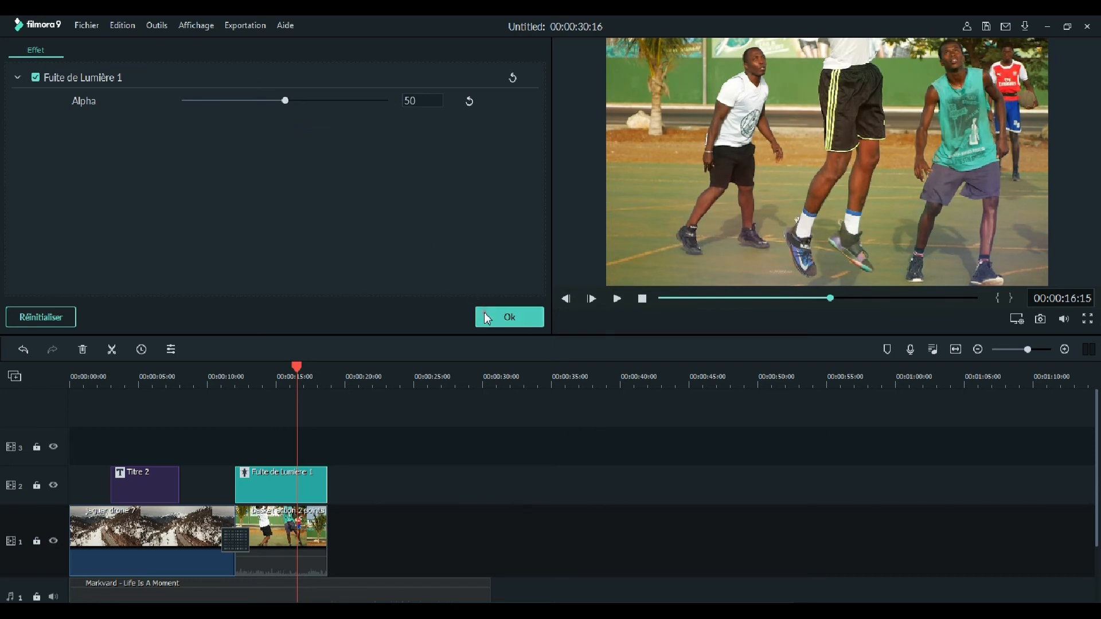
# Play the basketball clip with the softened overlay from 00:00:13:21 and pause at 00:00:15:02
pyautogui.click(259, 384)
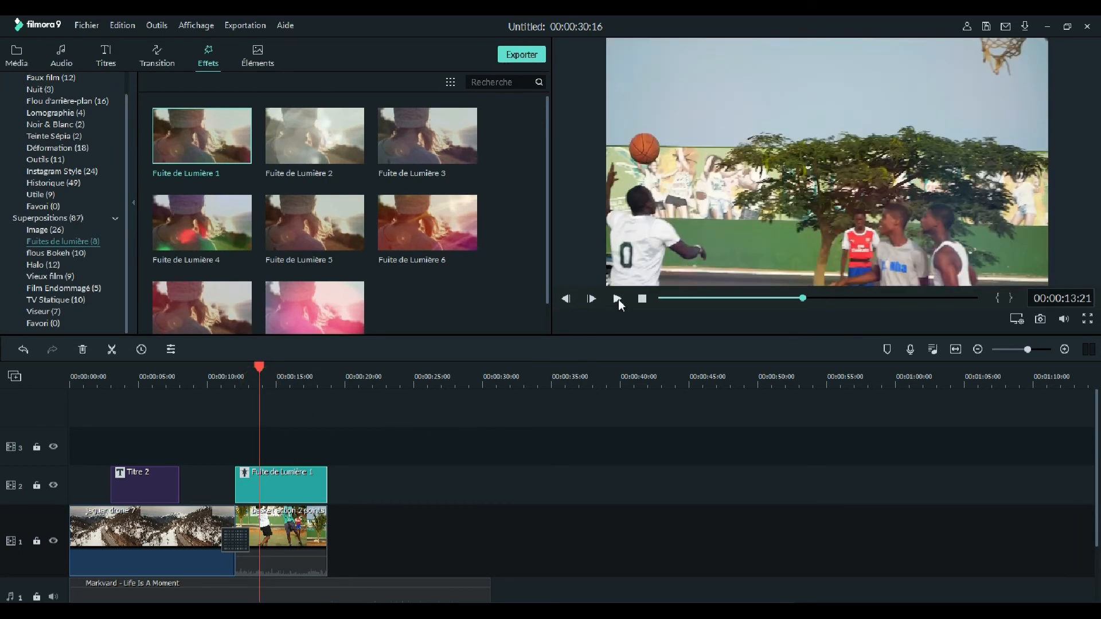
pyautogui.click(617, 299)
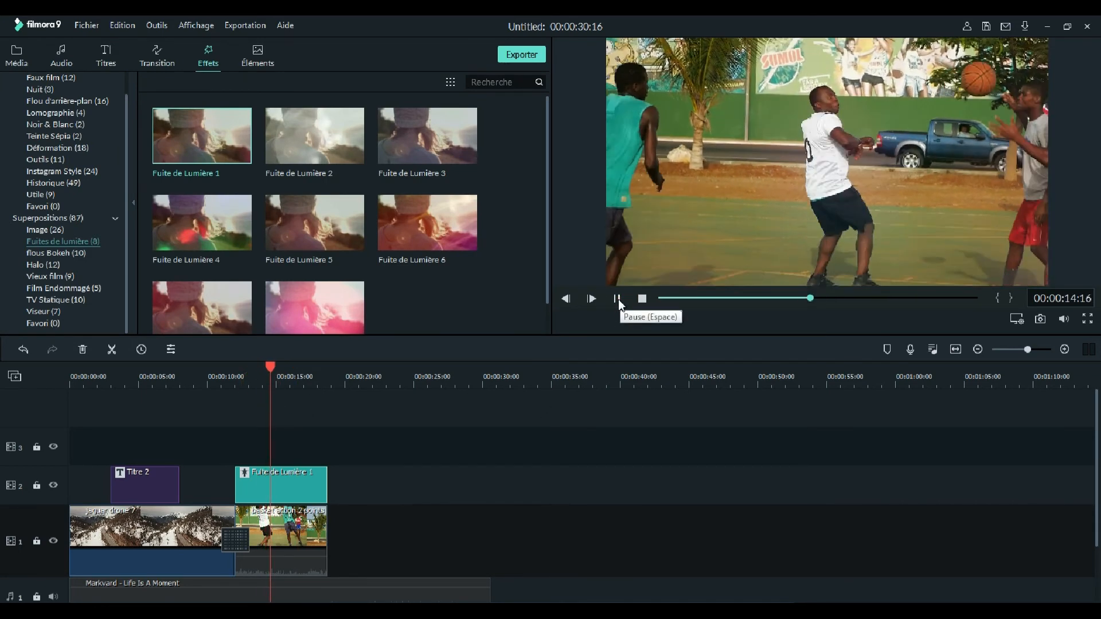
pyautogui.click(618, 299)
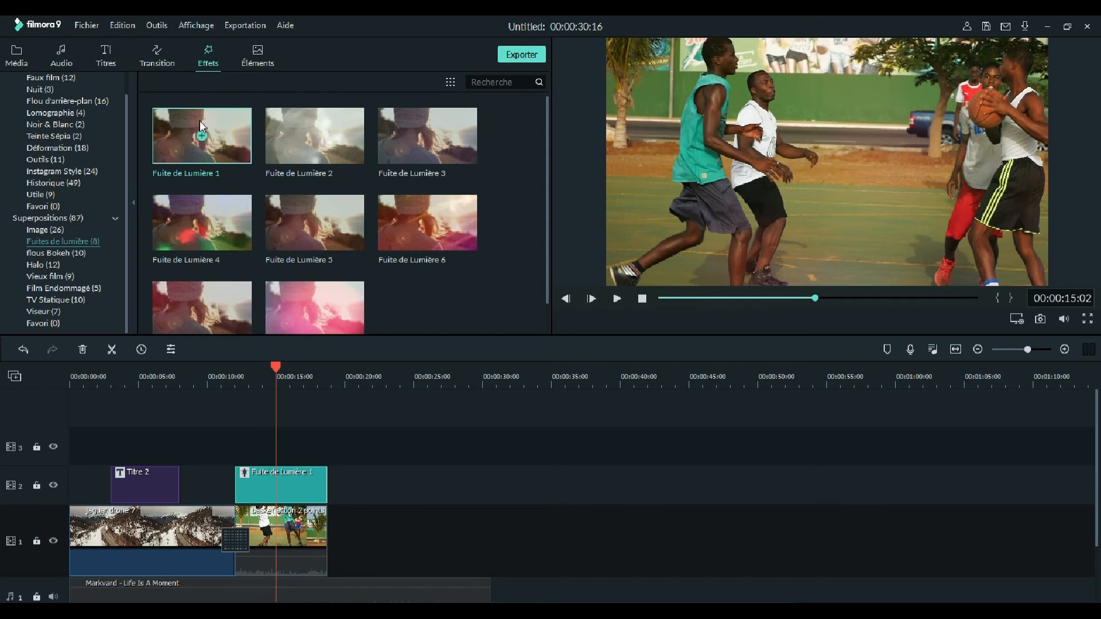
# Preview the Amour 2 element and place it on video track 3 above the basketball clip
pyautogui.click(257, 63)
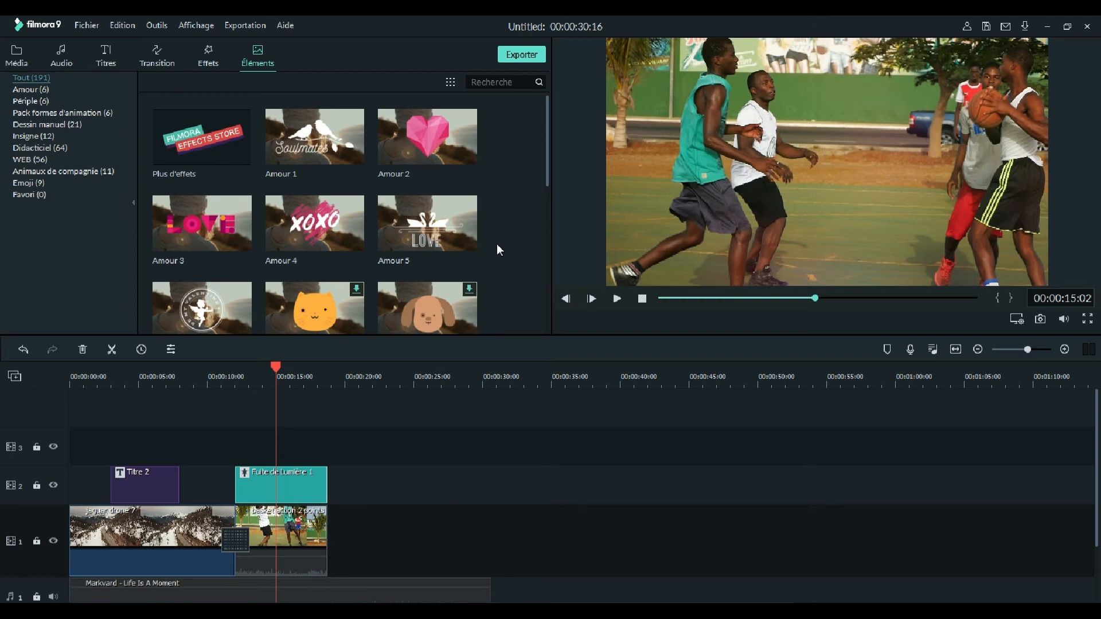
pyautogui.click(465, 155)
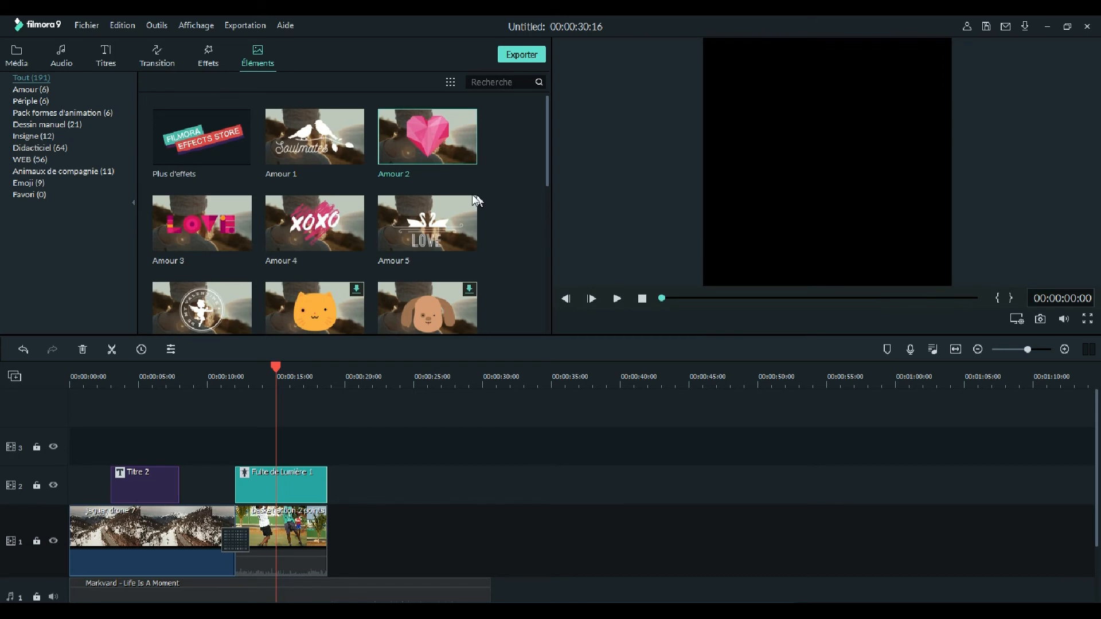
pyautogui.click(616, 298)
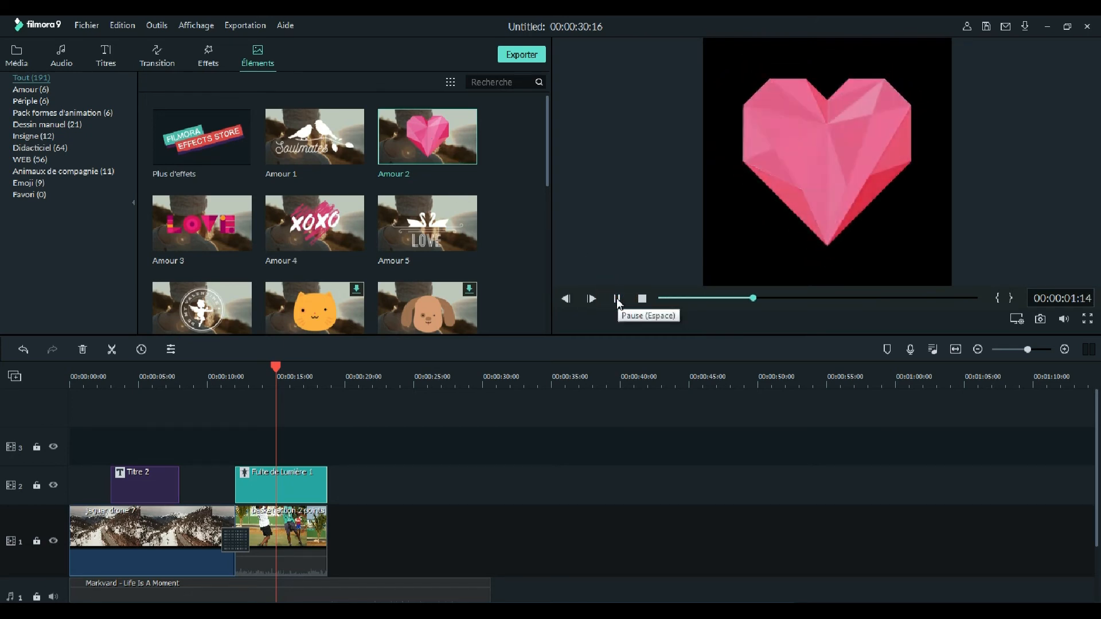
pyautogui.click(617, 299)
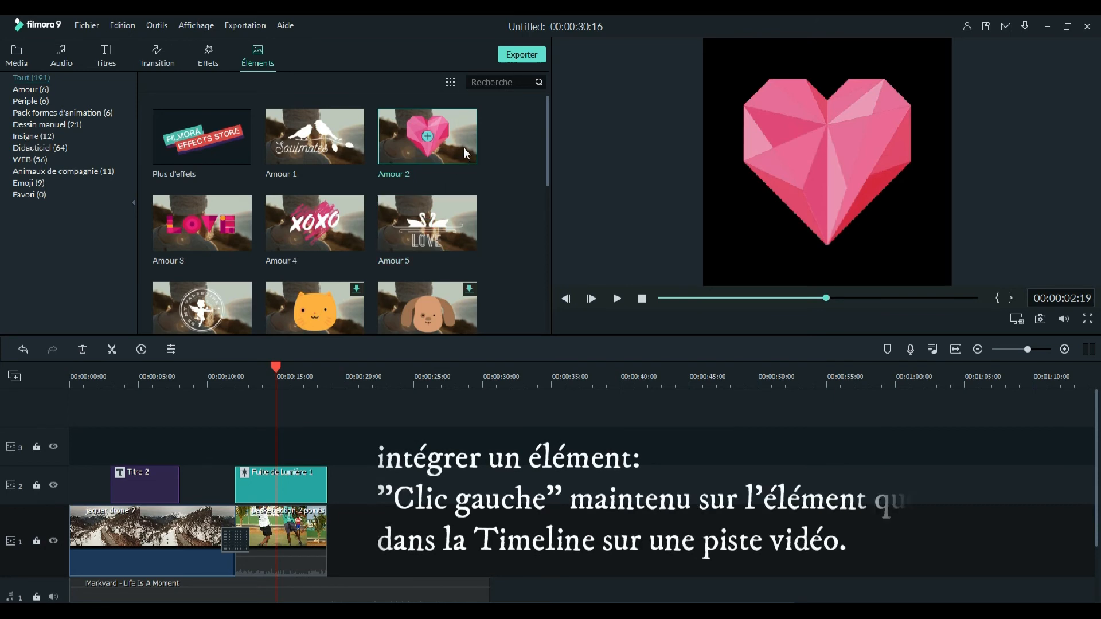
pyautogui.moveTo(466, 150); pyautogui.dragTo(250, 443)
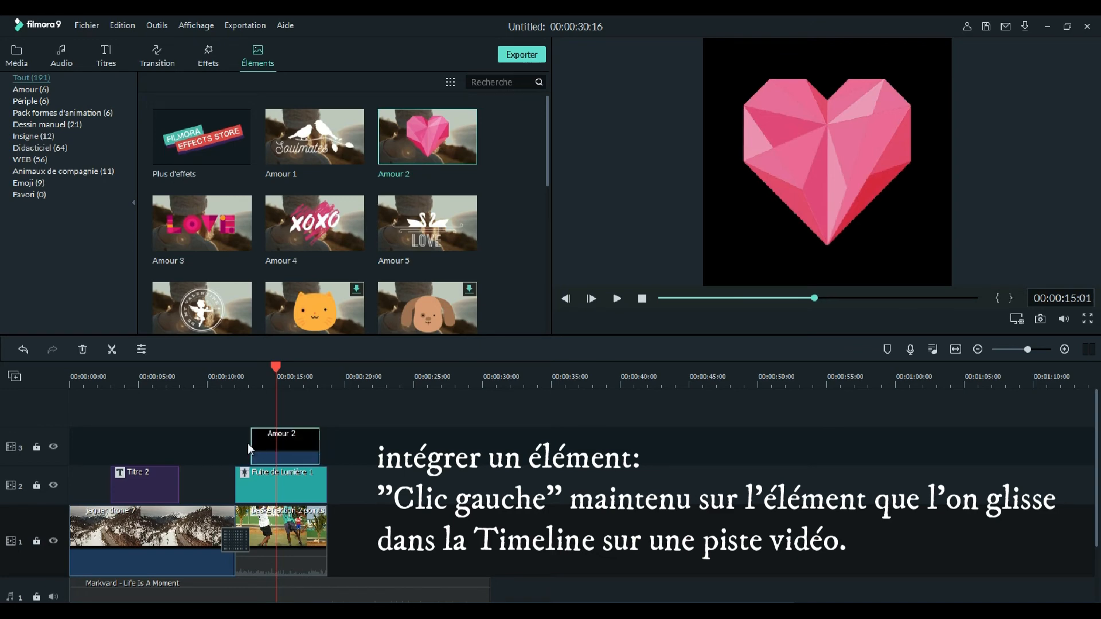
# Play the edit with the heart element from 00:00:11:23 and pause at 00:00:16:23
pyautogui.click(234, 369)
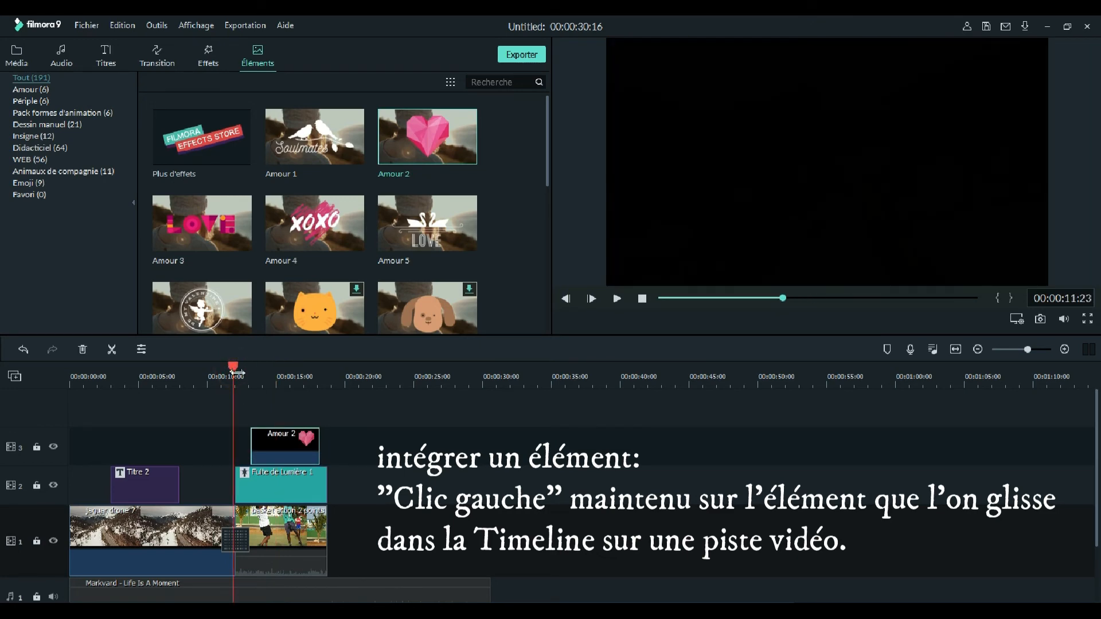
pyautogui.click(618, 298)
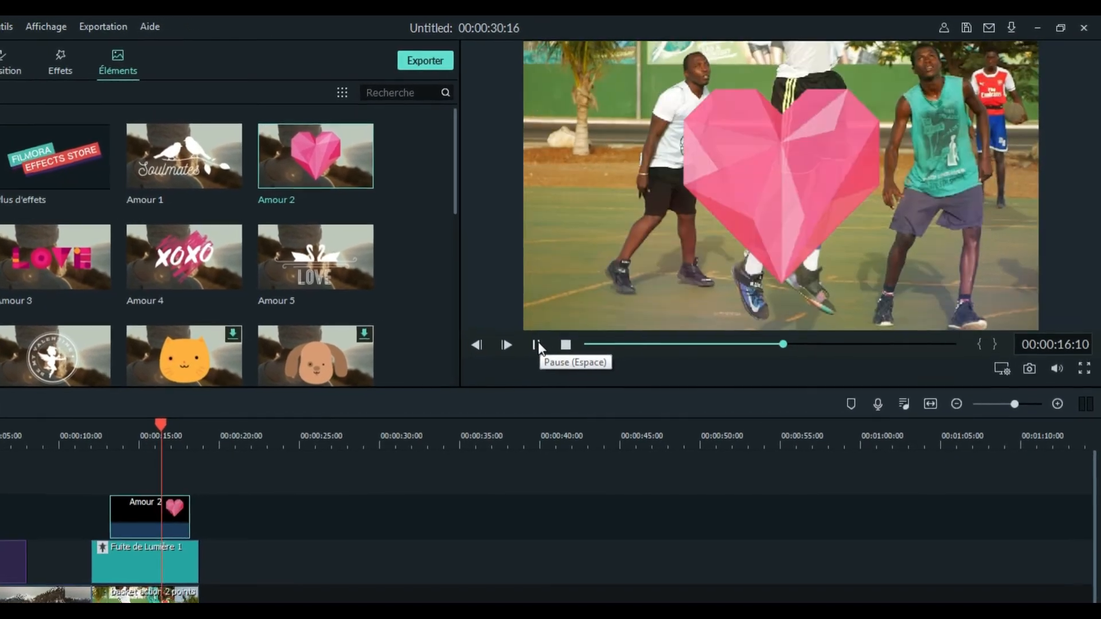
pyautogui.click(554, 335)
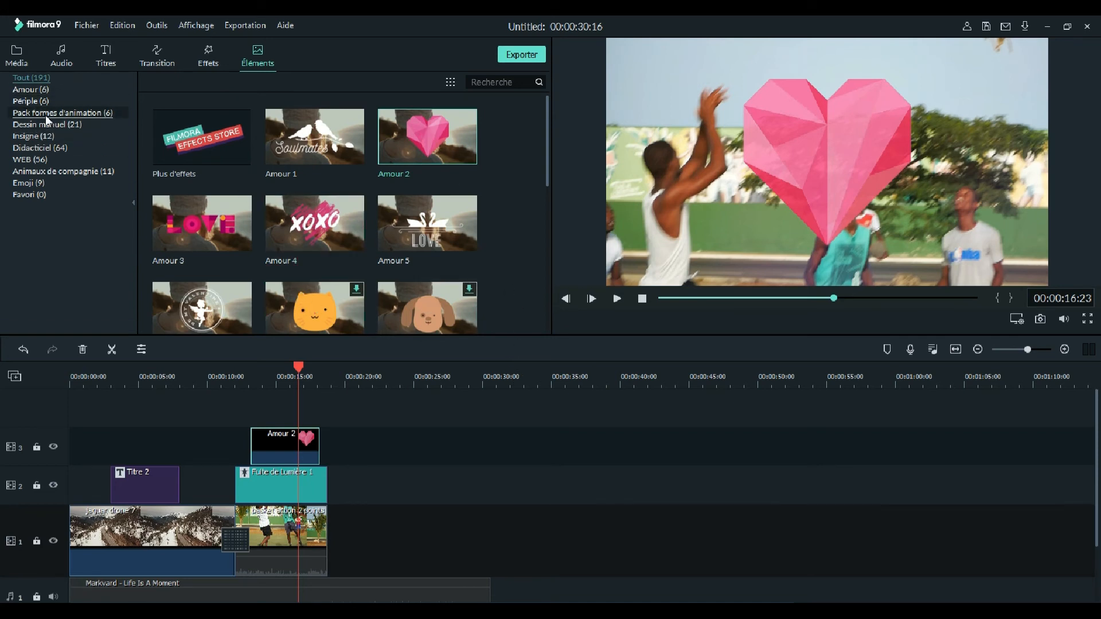
# Browse the full elements library from the animal stickers through the badges down to the web icons
pyautogui.scroll(-4, 532, 228)
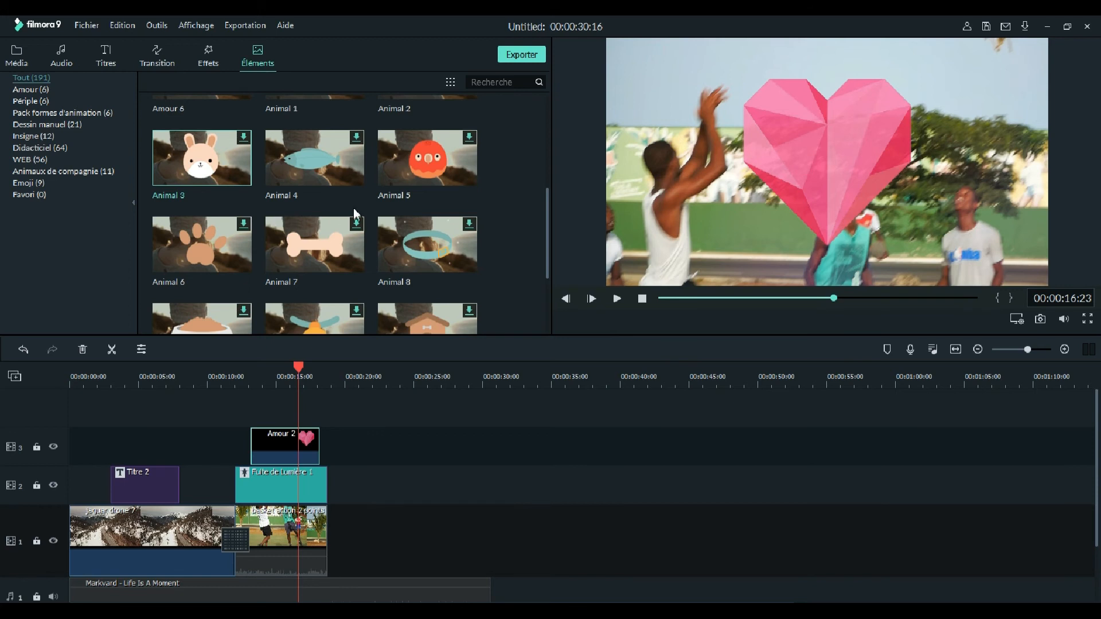
pyautogui.click(346, 179)
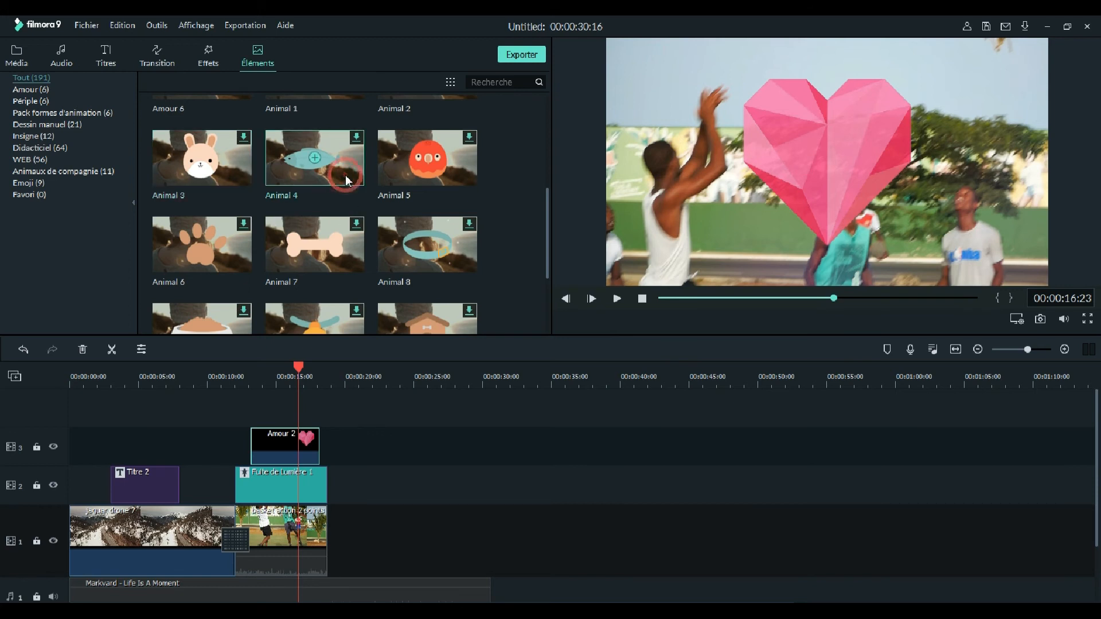
pyautogui.rightClick(347, 180)
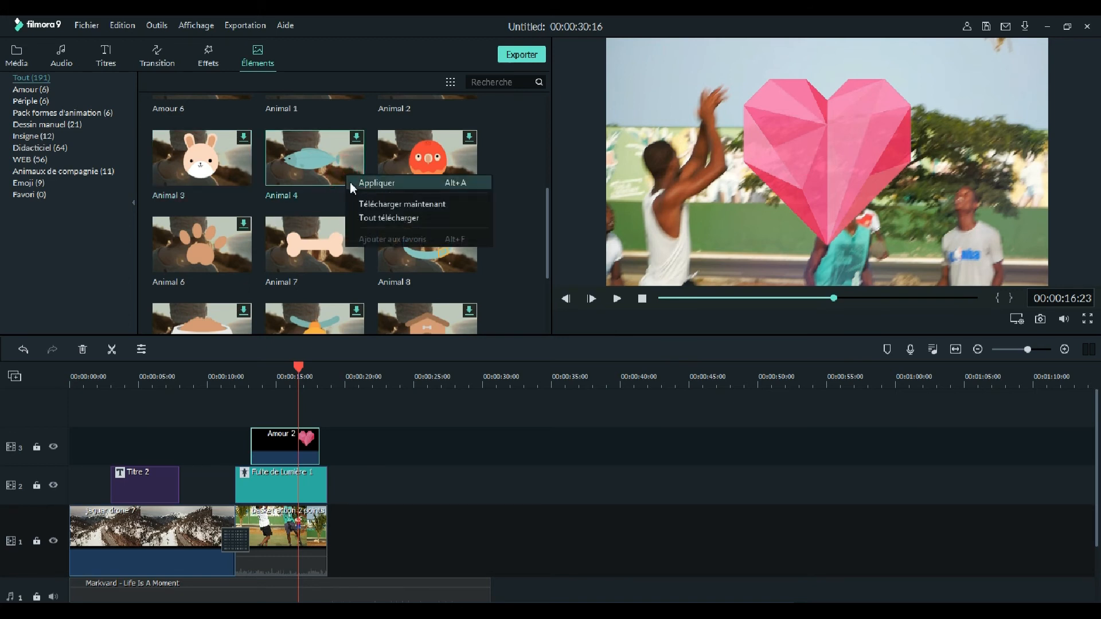
pyautogui.click(525, 168)
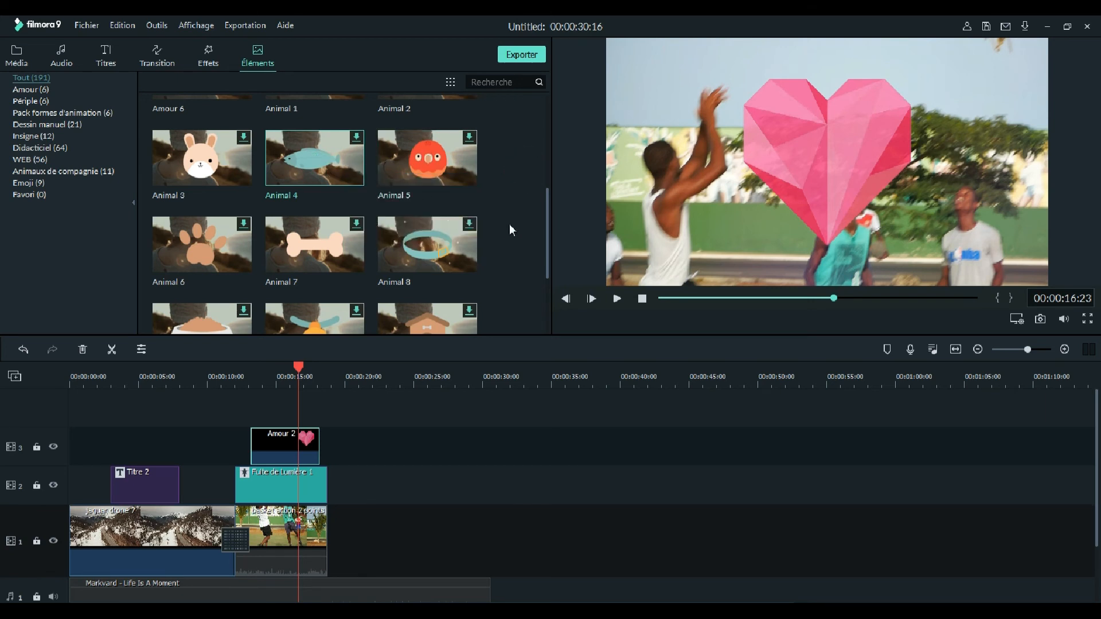
pyautogui.scroll(-3, 513, 241)
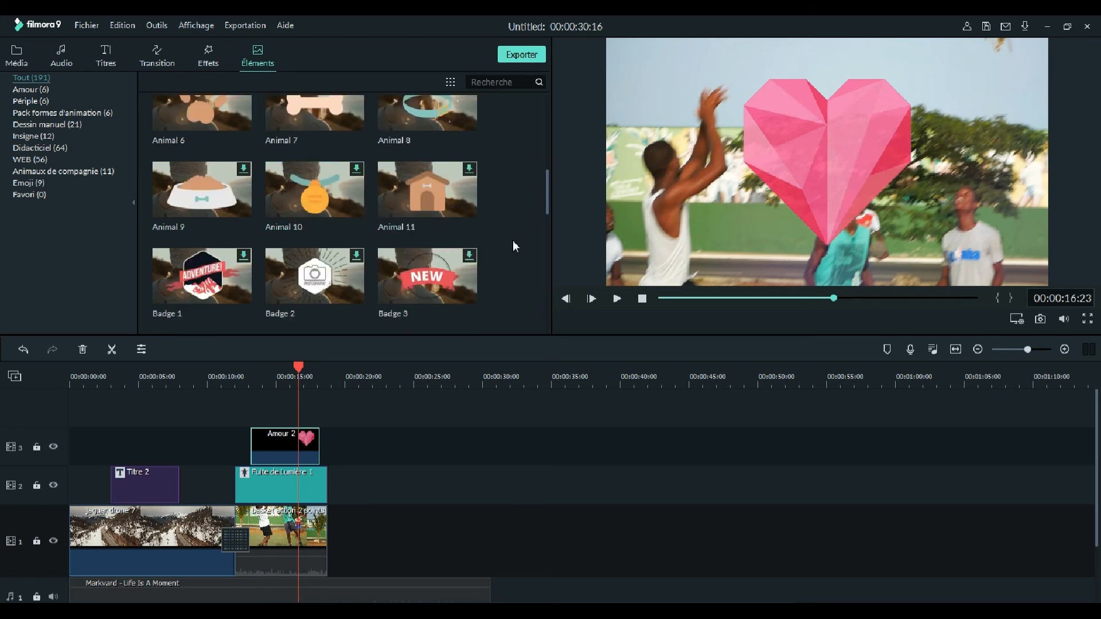
pyautogui.scroll(-10, 513, 240)
pyautogui.scroll(-5, 511, 241)
# Move the playhead to 00:00:01:22, start a local MP4 export and name the file "Video test"
pyautogui.click(95, 379)
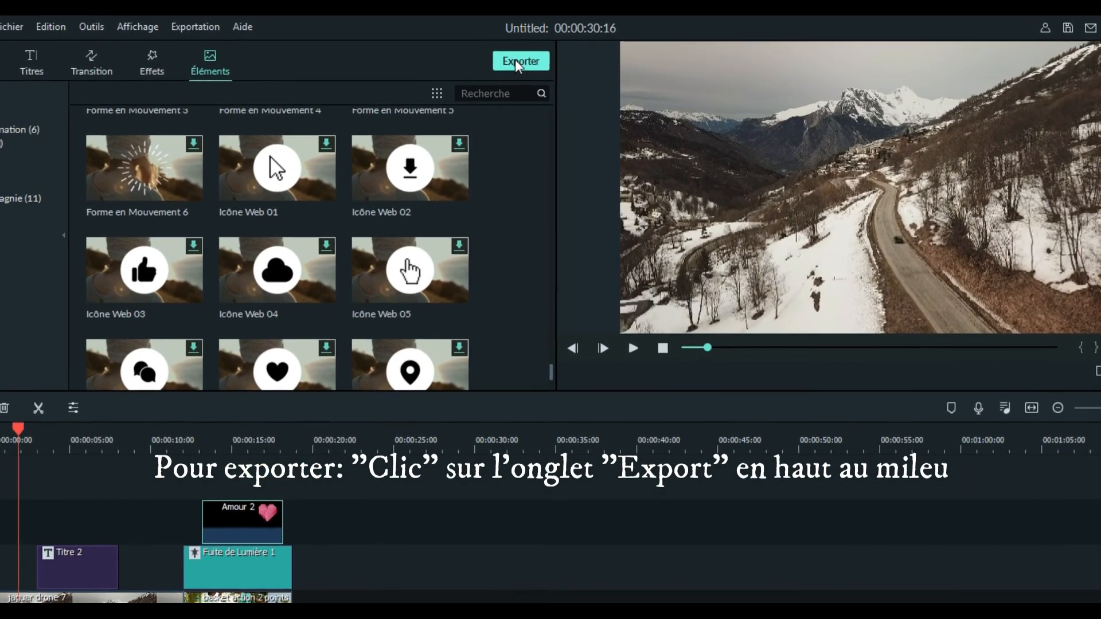
pyautogui.click(514, 64)
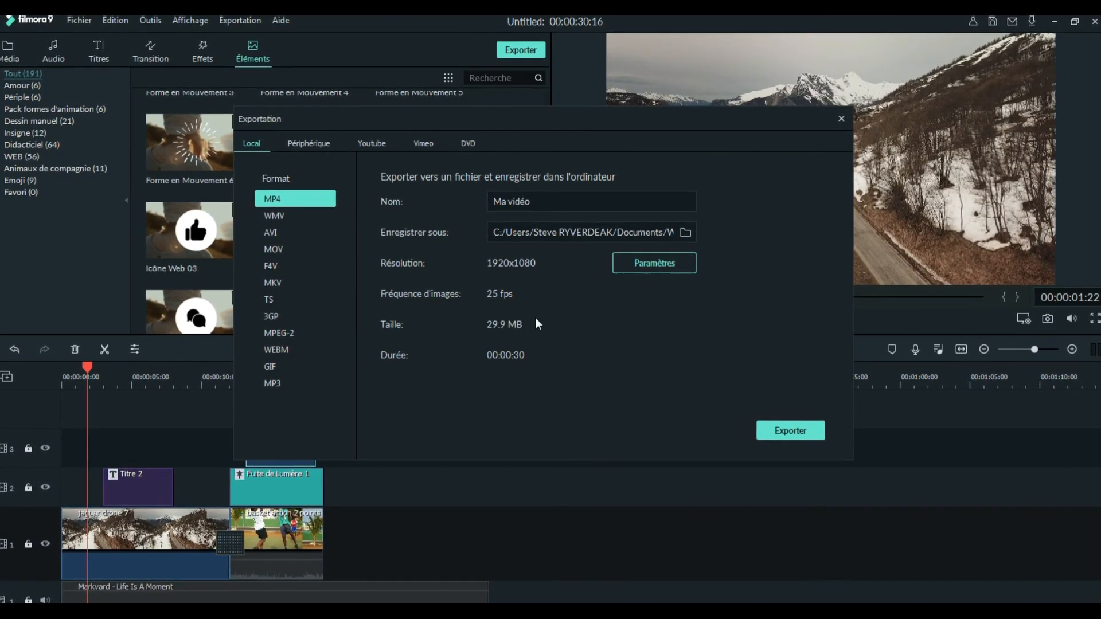
pyautogui.moveTo(537, 200); pyautogui.dragTo(494, 195)
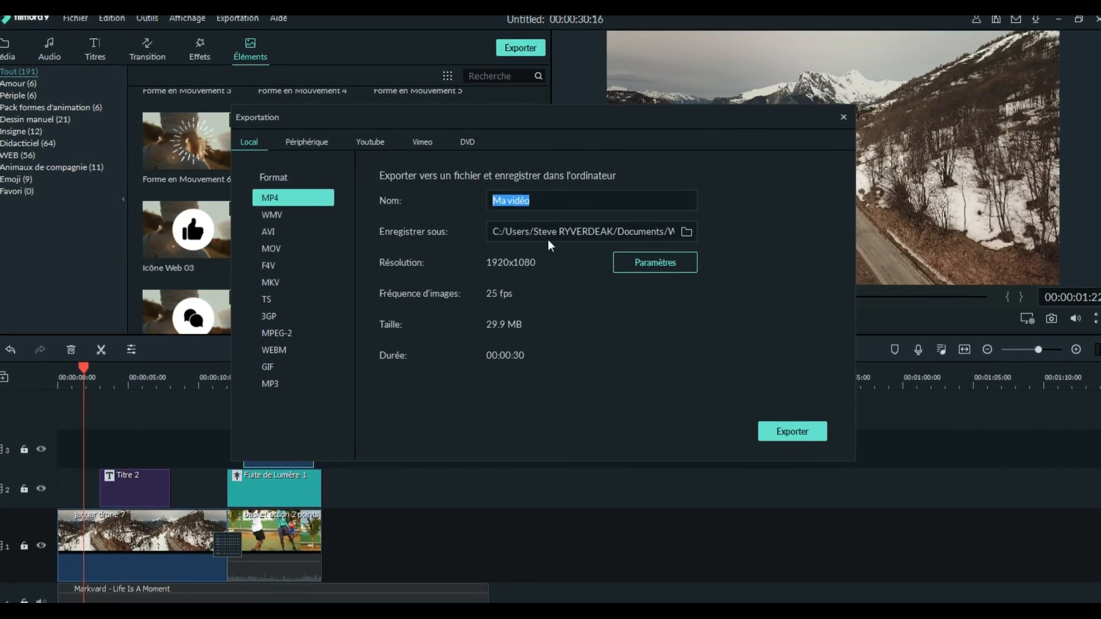
pyautogui.write('Video')
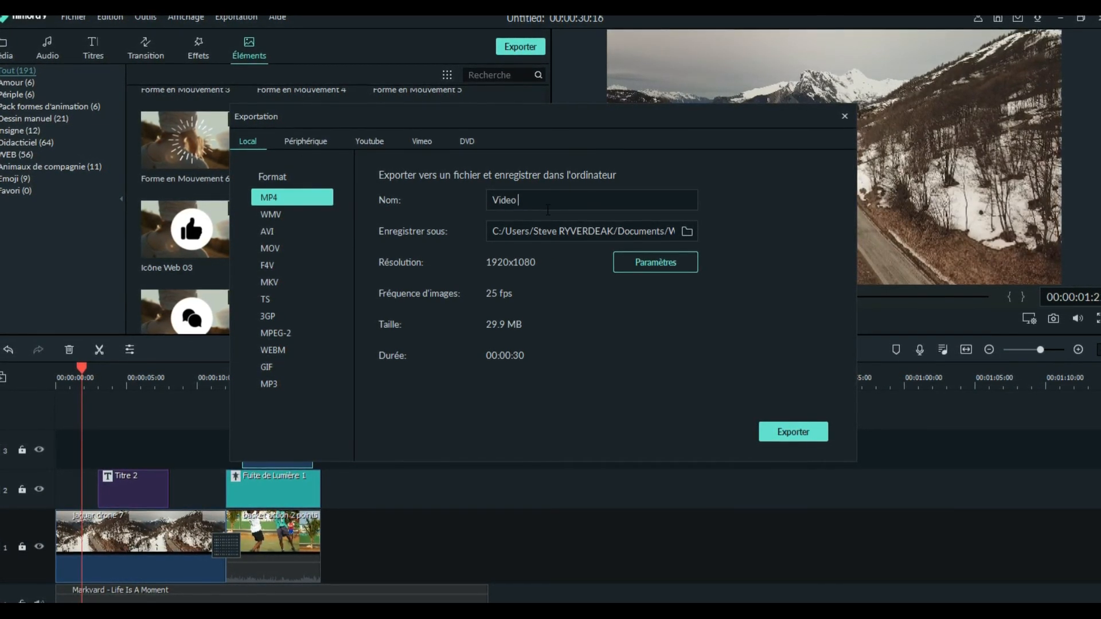
pyautogui.write(' test')
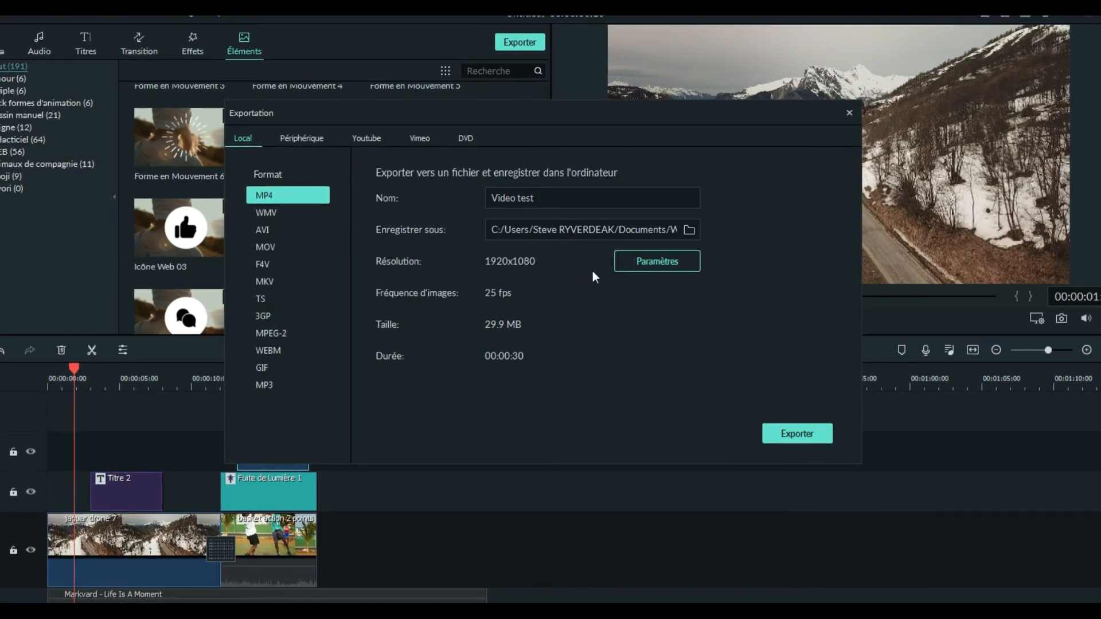
# Set the export quality to Optimale with the H.264 video encoder and a 1920x1080 resolution
pyautogui.click(631, 270)
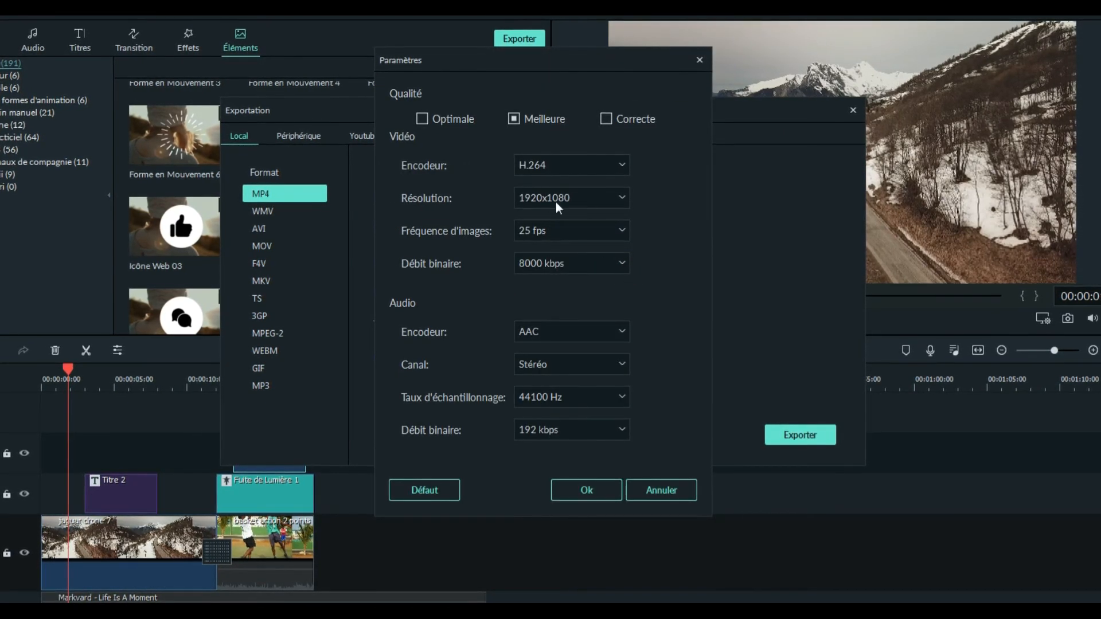
pyautogui.click(422, 117)
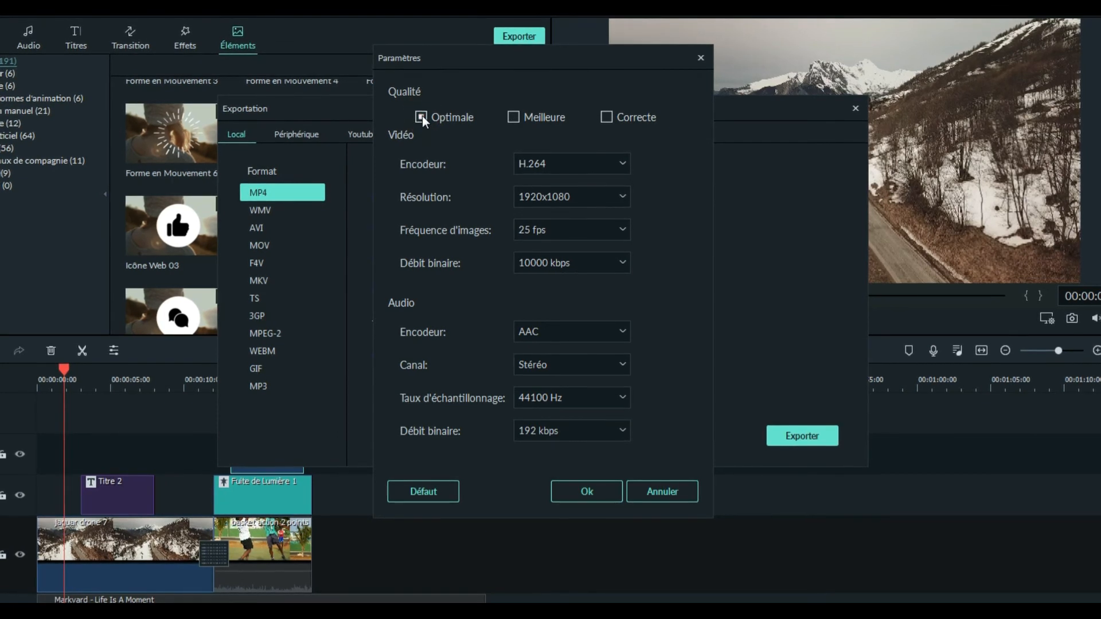
pyautogui.click(619, 163)
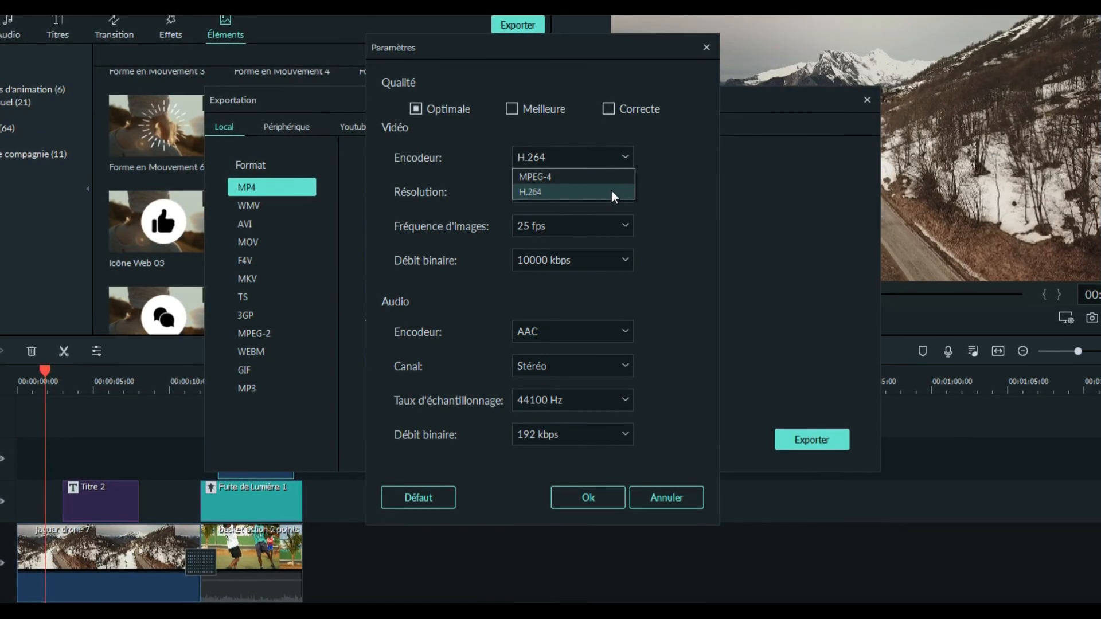
pyautogui.click(611, 190)
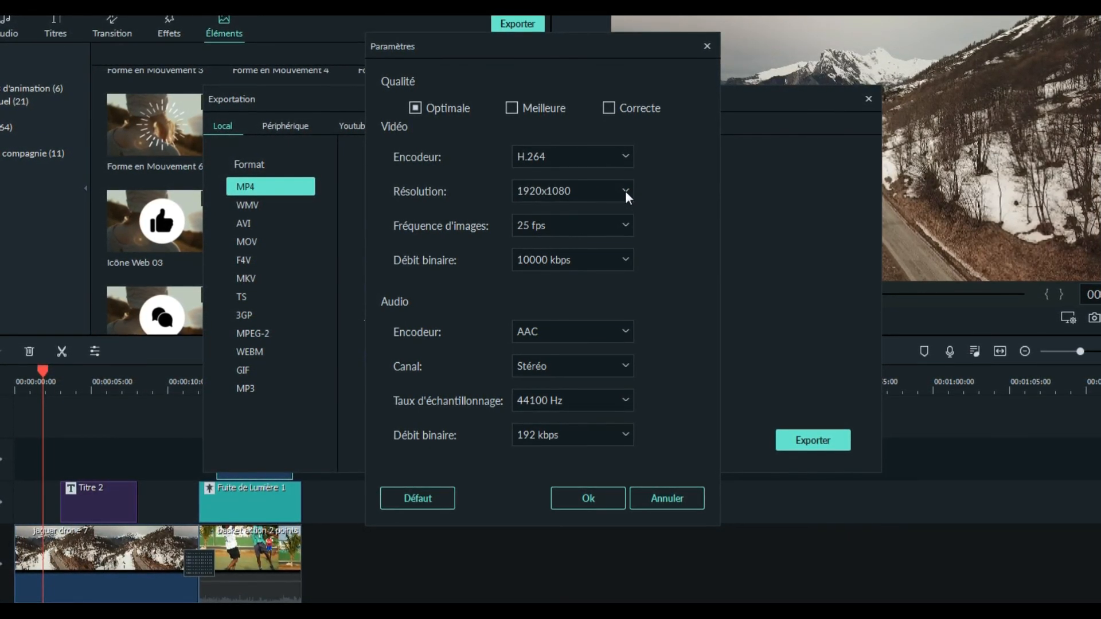
pyautogui.click(625, 193)
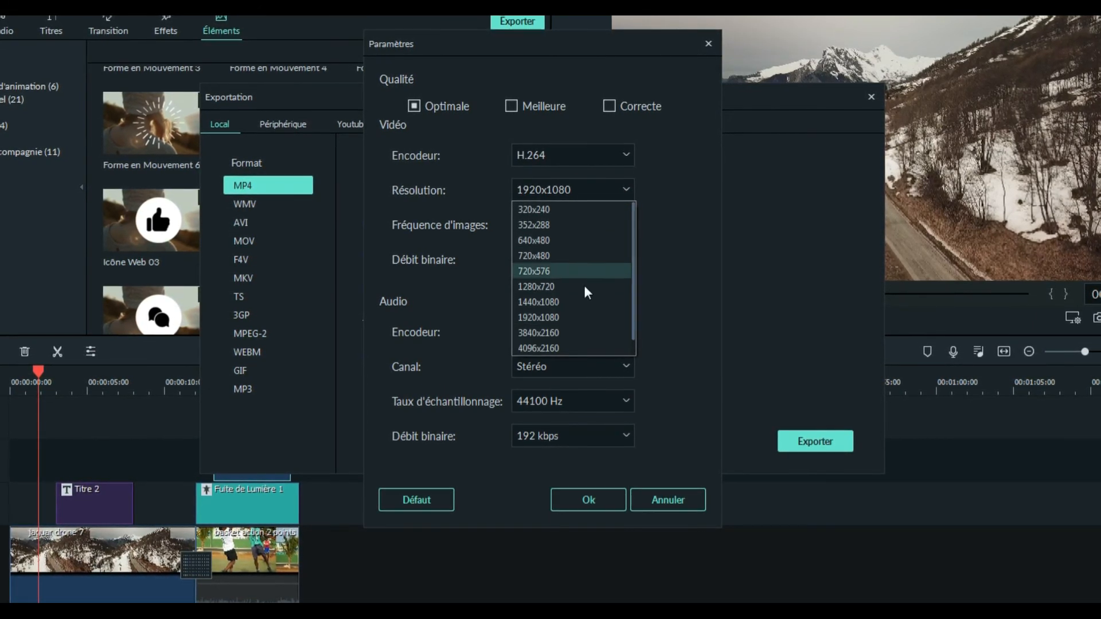
pyautogui.click(586, 316)
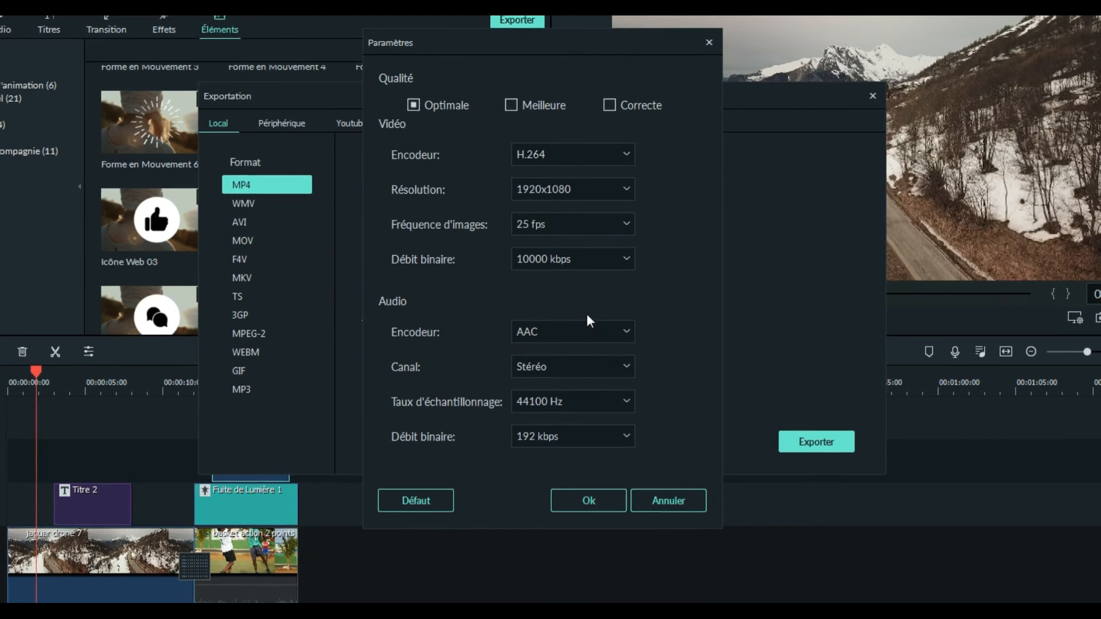
# Set the export frame rate to 30 fps and the video bitrate to 15000 kbps, and apply the settings
pyautogui.click(625, 223)
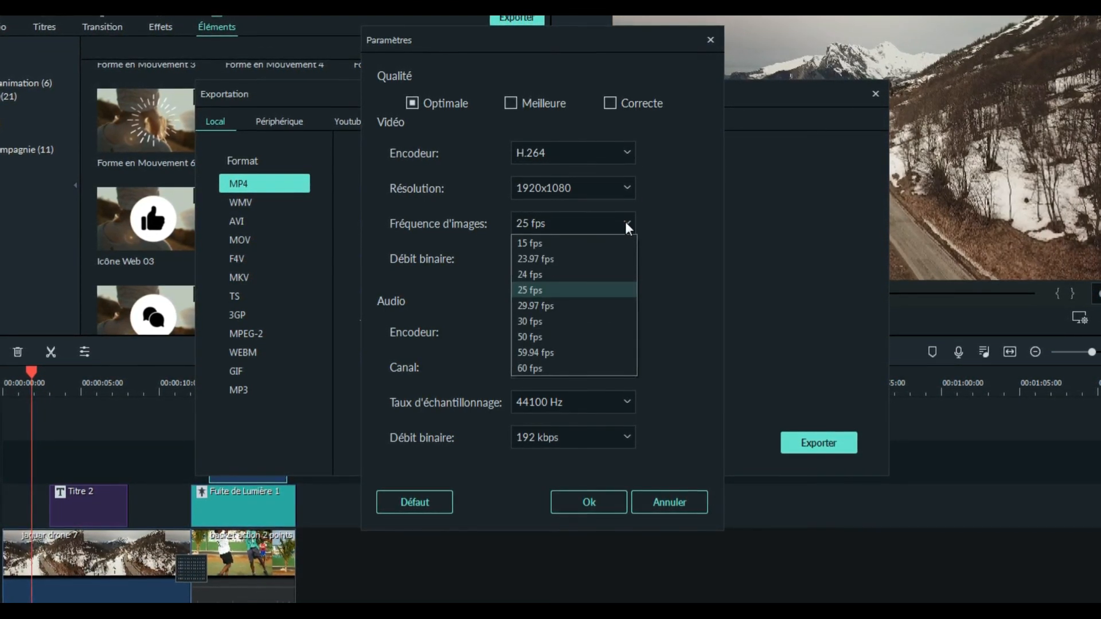
pyautogui.click(606, 321)
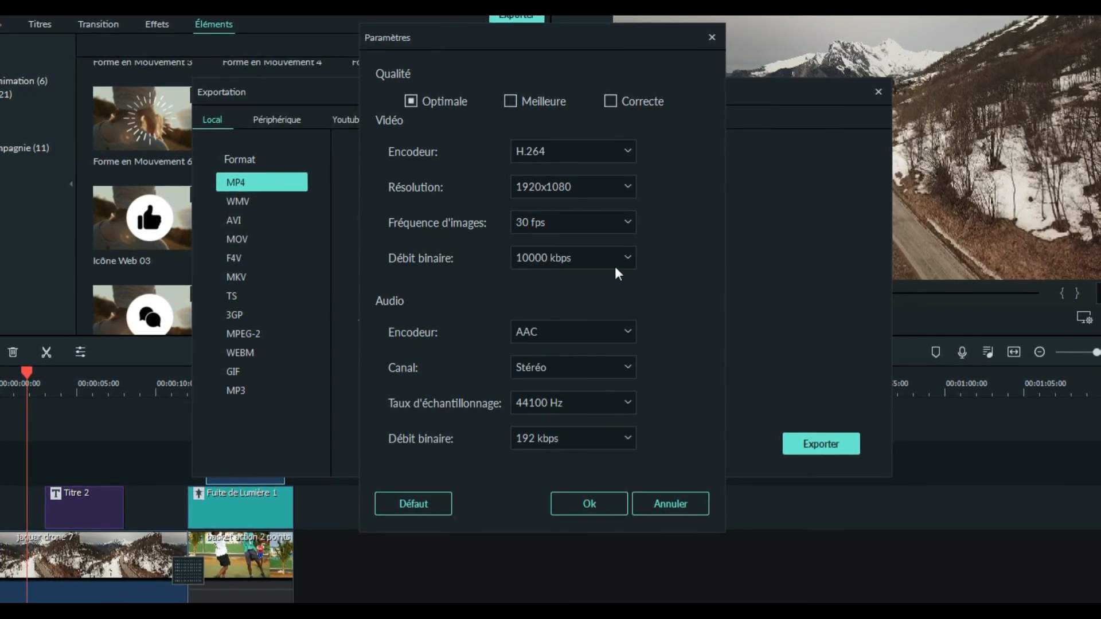
pyautogui.click(627, 255)
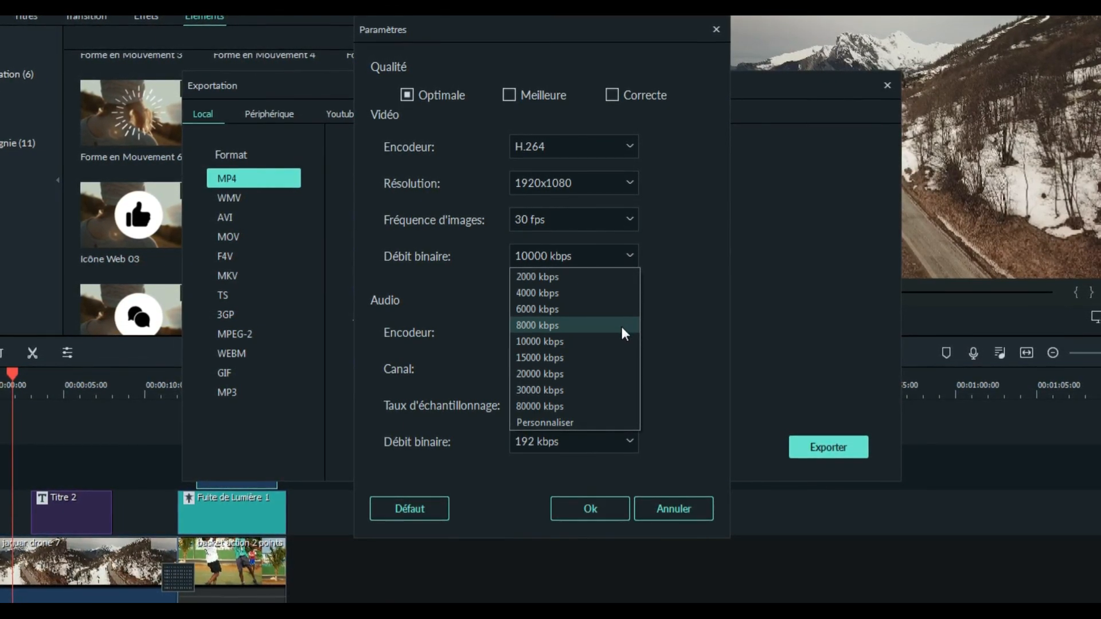
pyautogui.click(629, 356)
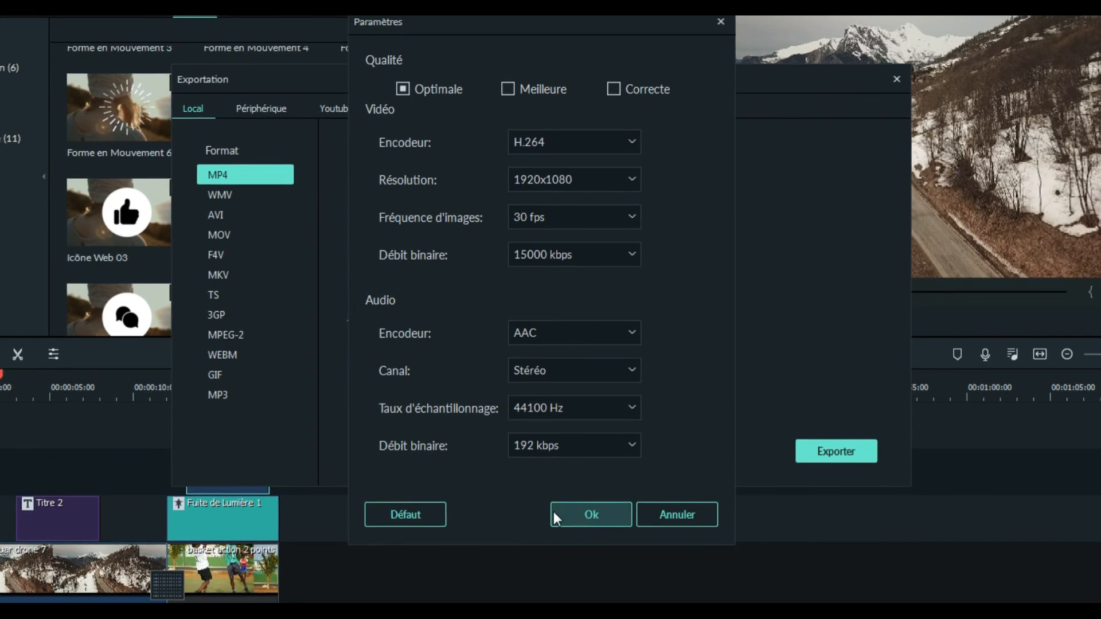
pyautogui.click(575, 521)
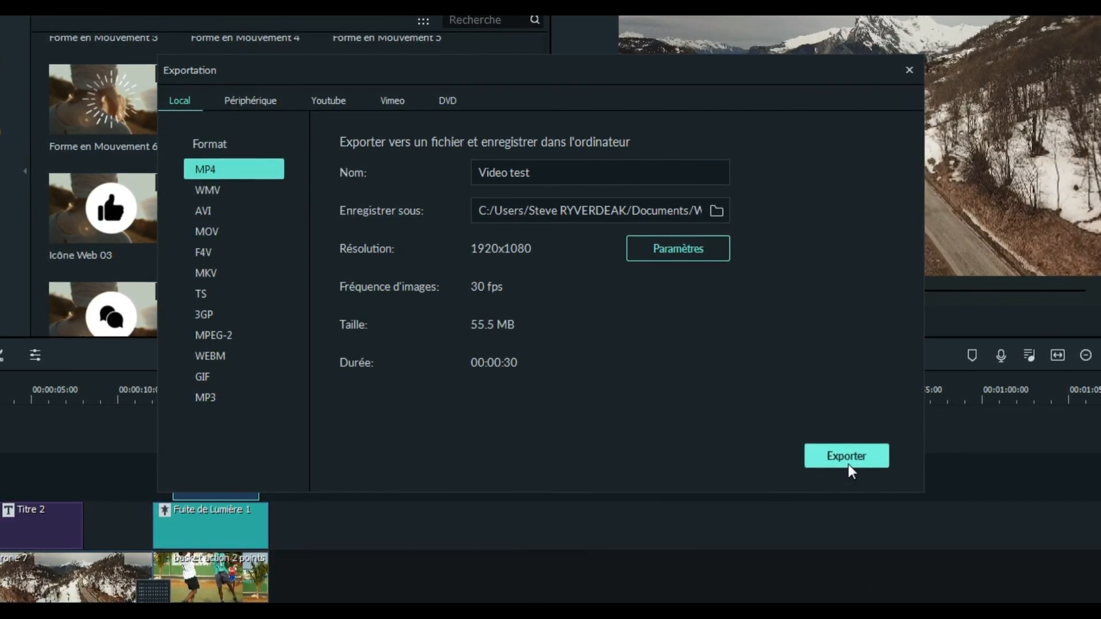
# Export the video and view the resulting file in its output folder
pyautogui.click(848, 458)
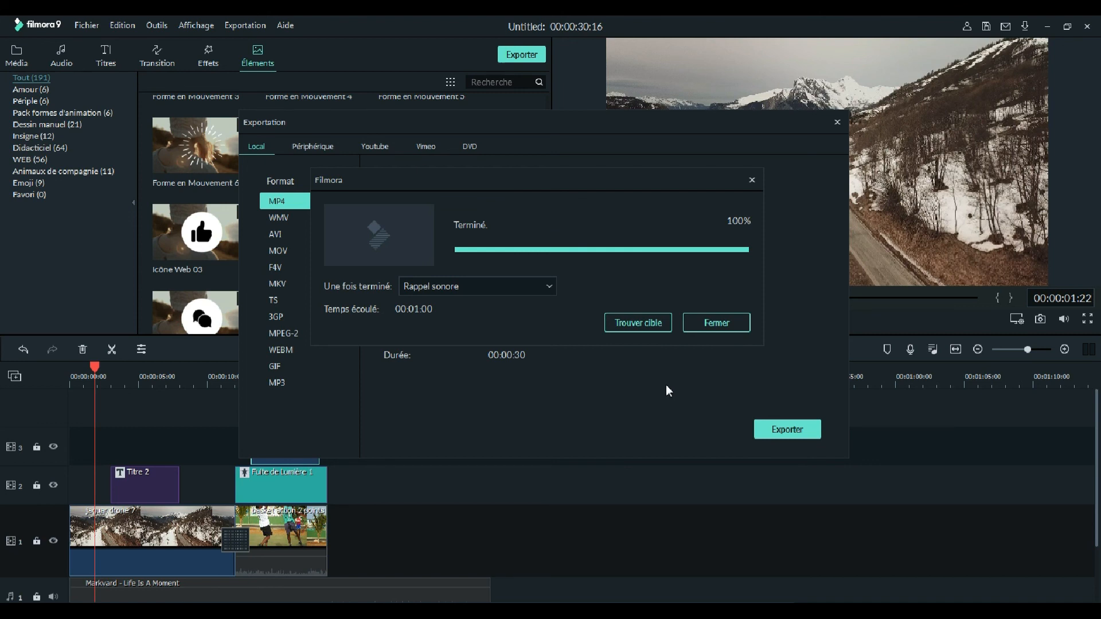
pyautogui.click(637, 323)
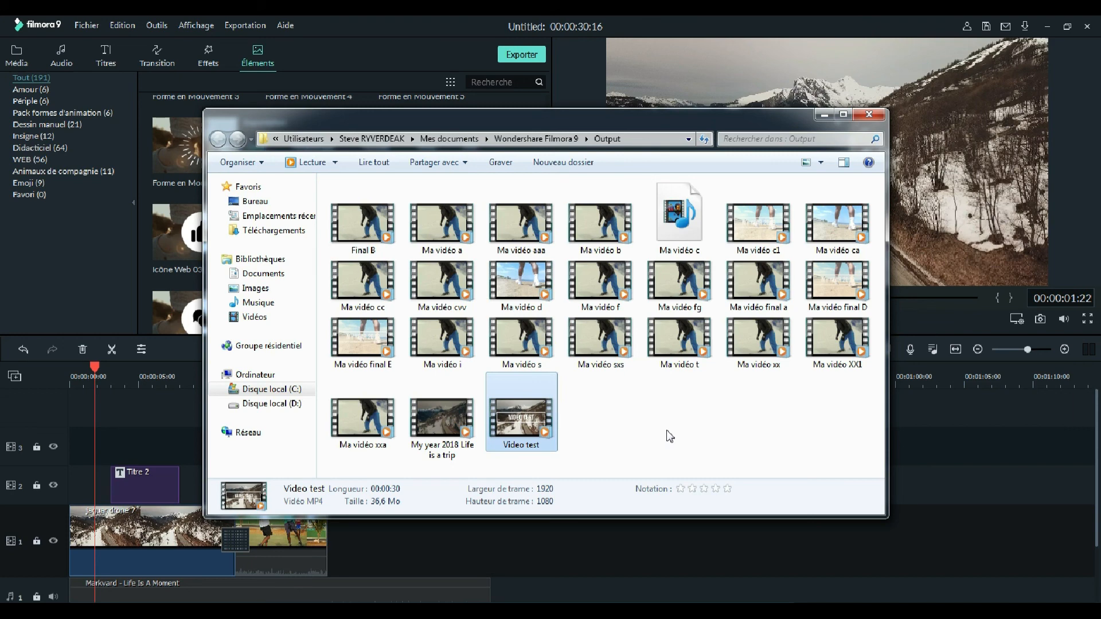
pyautogui.click(86, 269)
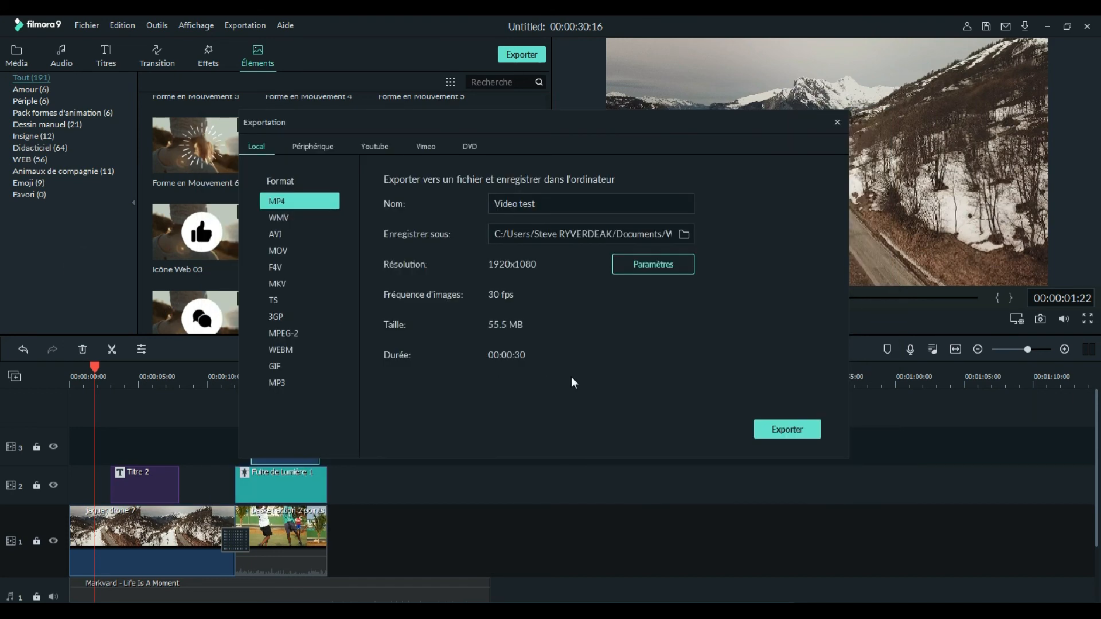